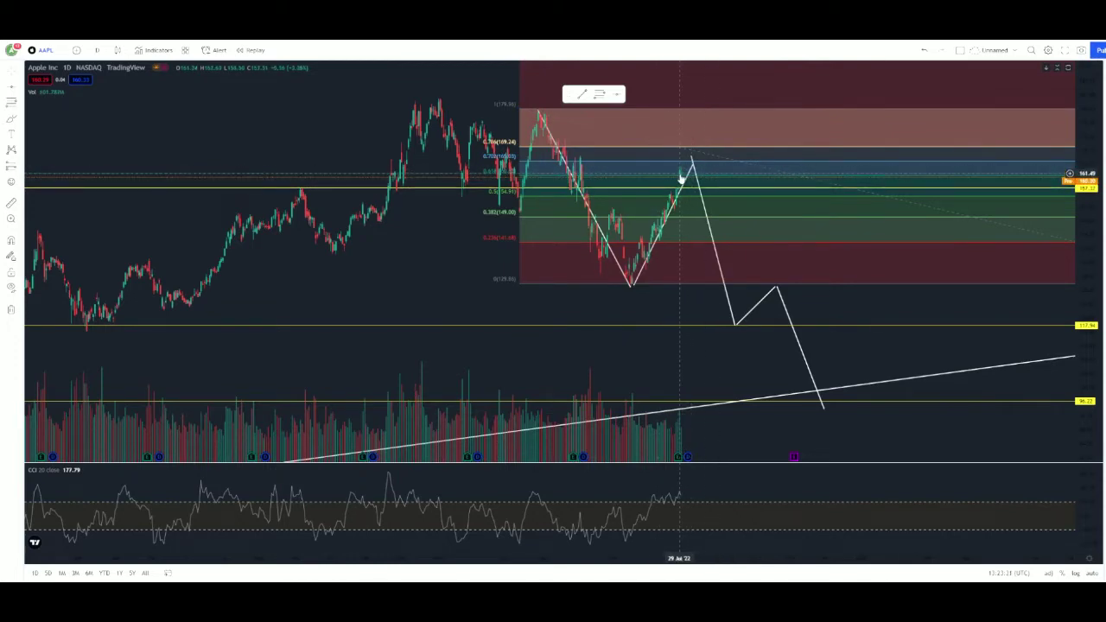
# Step: Examine the existing Fibonacci retracement levels and the projected price path on the AAPL daily chart
pyautogui.scroll(-2, 725, 192)
pyautogui.moveTo(1083, 207); pyautogui.dragTo(1078, 254)
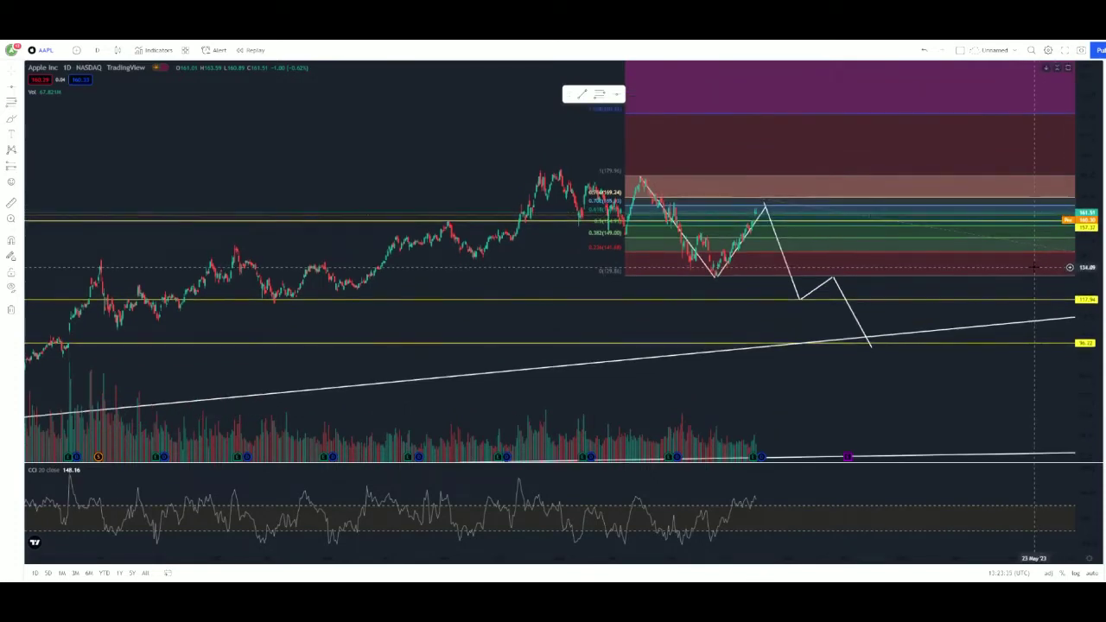
pyautogui.scroll(-2, 875, 259)
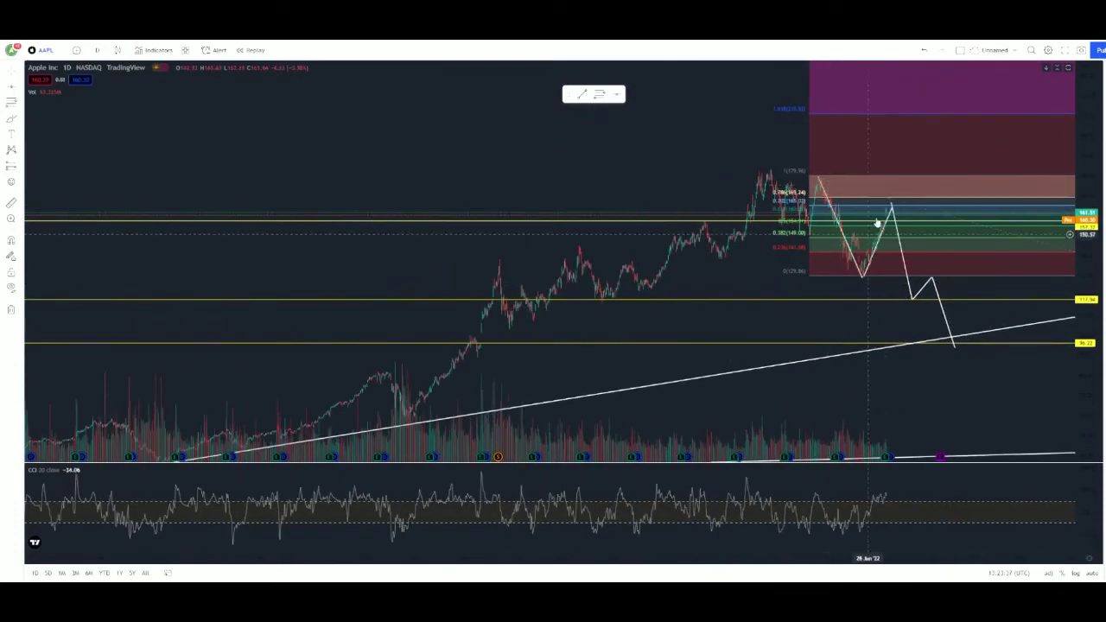
pyautogui.scroll(2, 862, 250)
pyautogui.moveTo(951, 389); pyautogui.dragTo(824, 370)
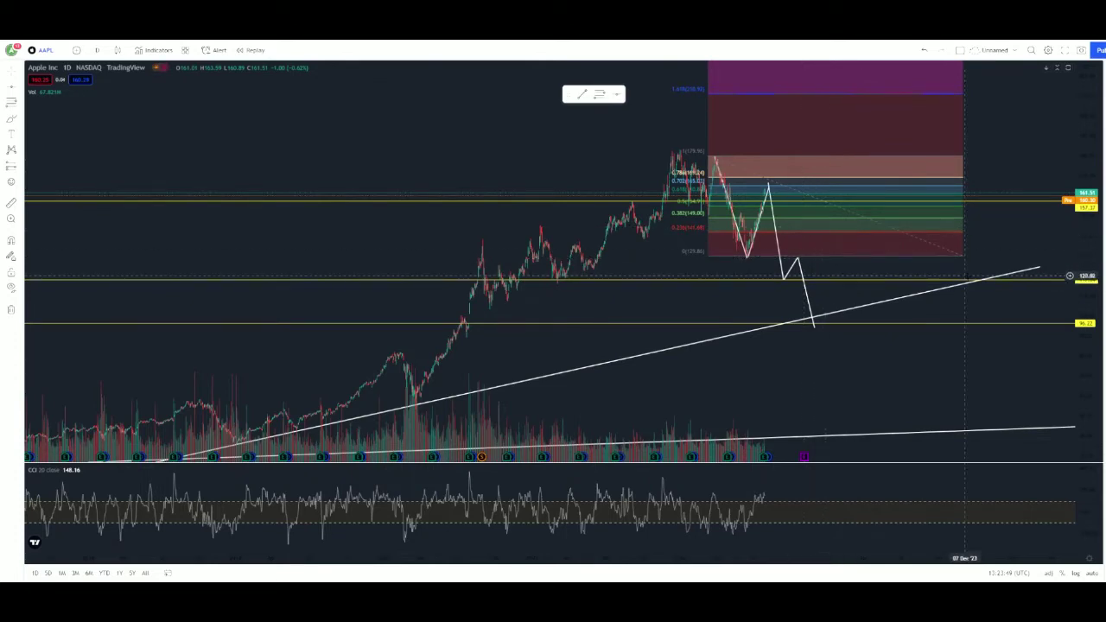
pyautogui.scroll(4, 958, 225)
pyautogui.scroll(5, 958, 224)
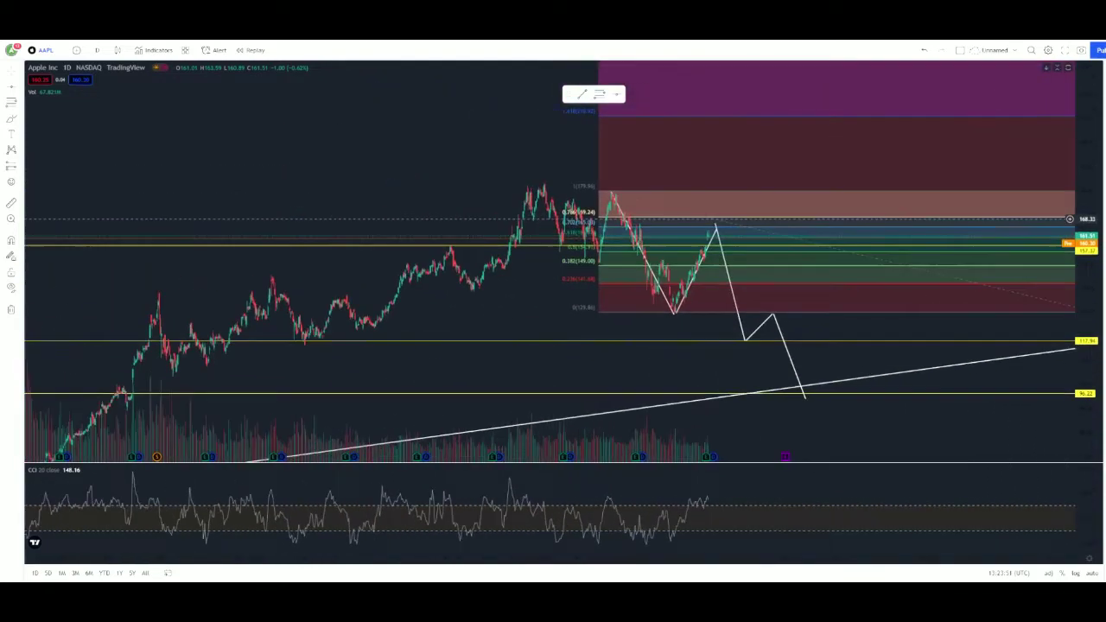
pyautogui.scroll(5, 645, 154)
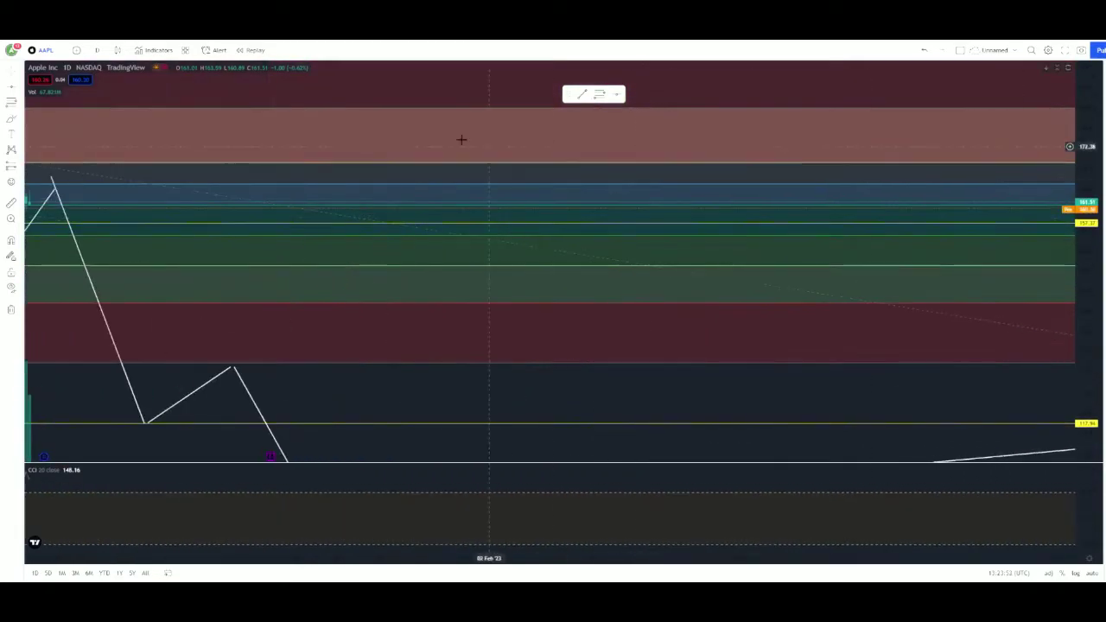
pyautogui.scroll(3, 1082, 285)
pyautogui.scroll(4, 674, 215)
pyautogui.scroll(-2, 591, 181)
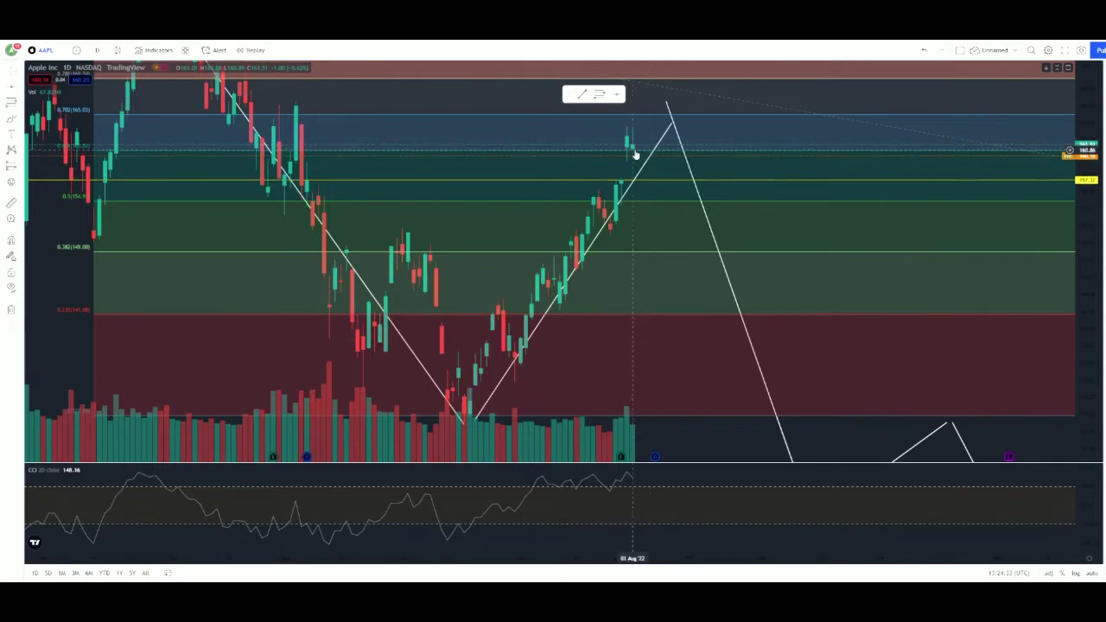
pyautogui.scroll(-2, 176, 150)
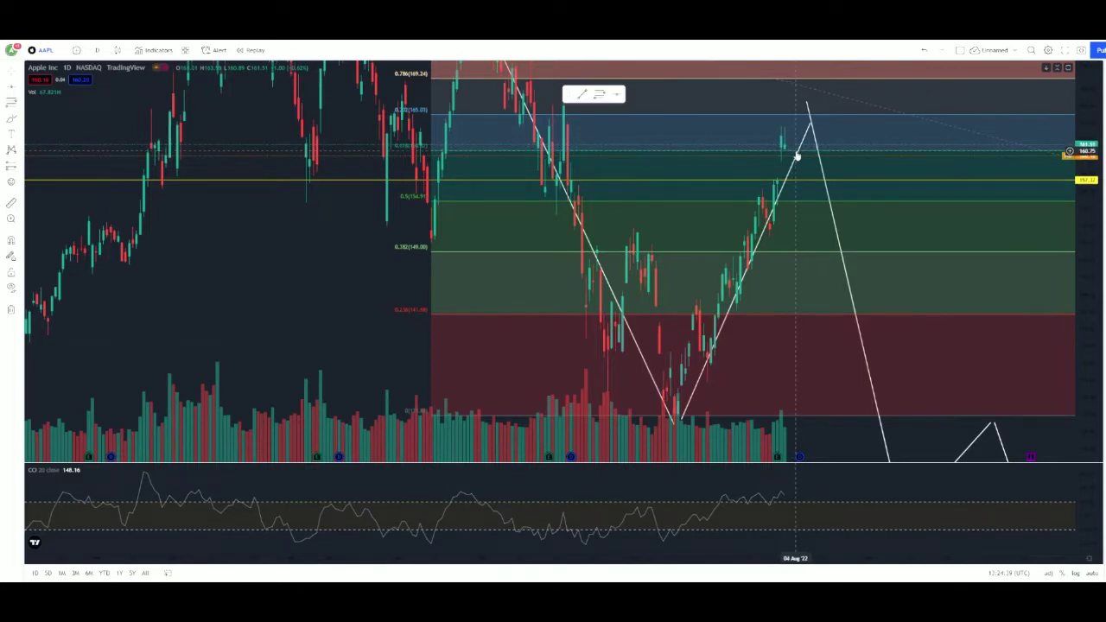
# Step: Move the upper end of the rising trend line to about 163.88 at 16 Aug '22
pyautogui.scroll(3, 796, 155)
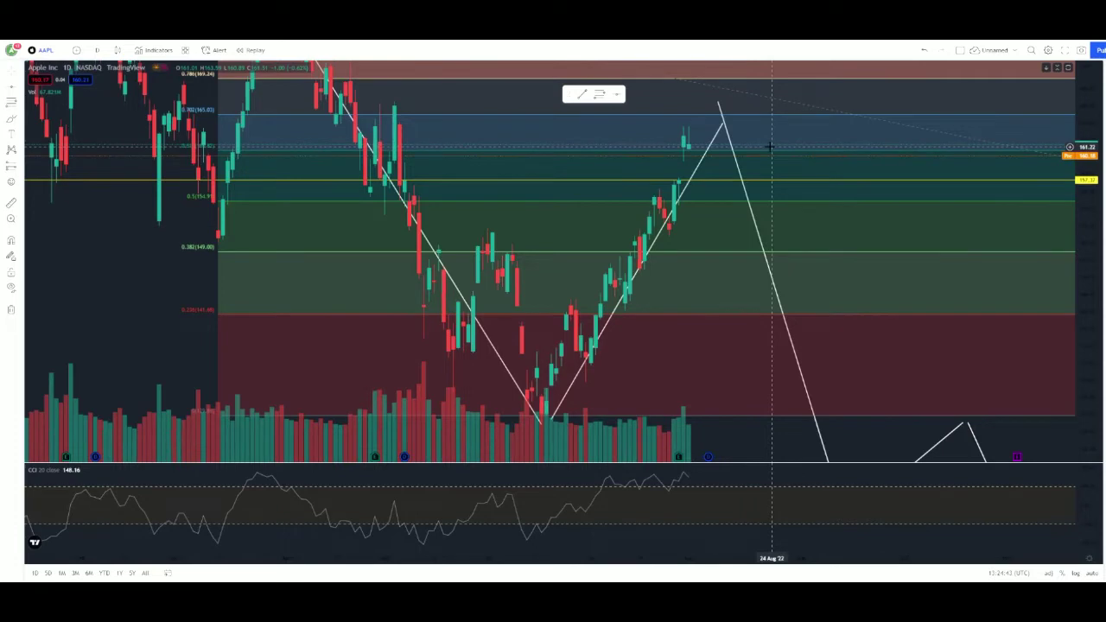
pyautogui.moveTo(724, 122); pyautogui.dragTo(741, 128)
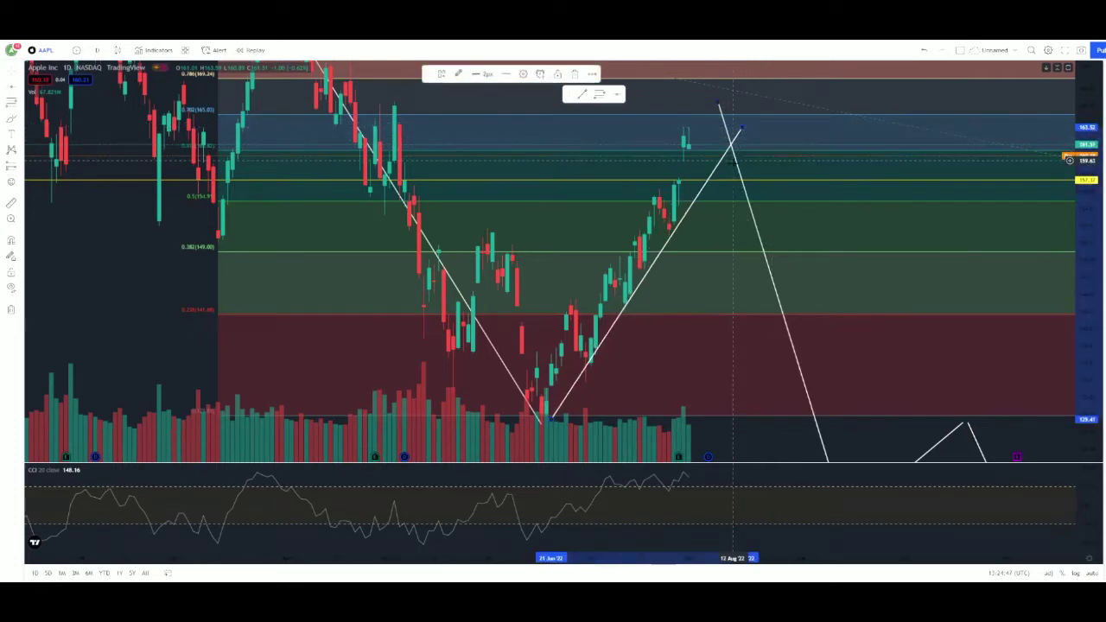
pyautogui.scroll(3, 730, 168)
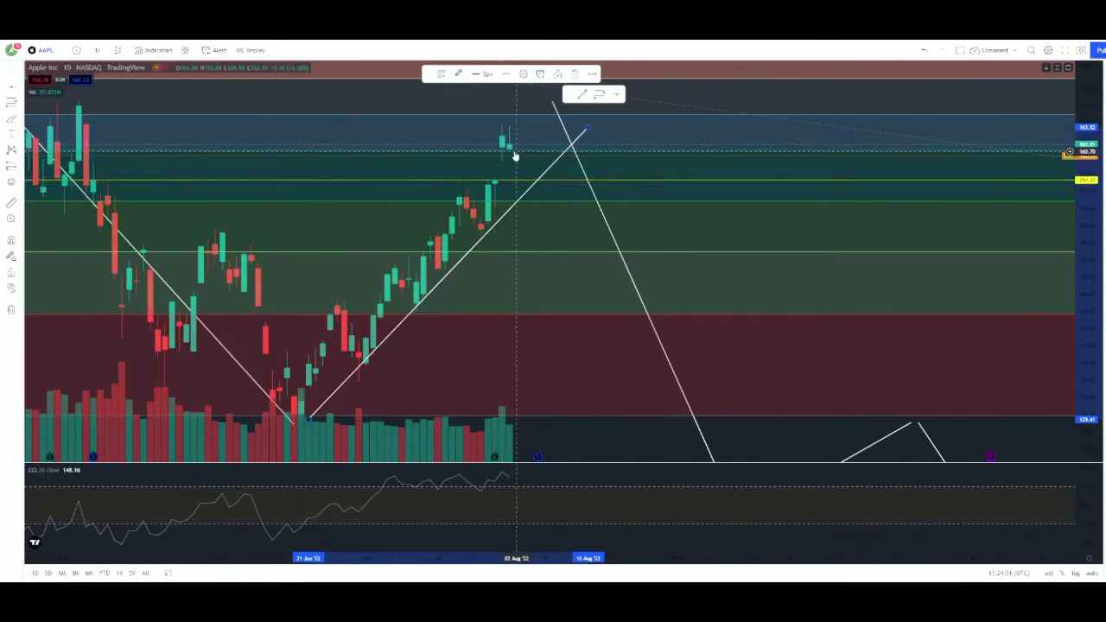
pyautogui.click(584, 127)
pyautogui.moveTo(587, 130); pyautogui.dragTo(587, 127)
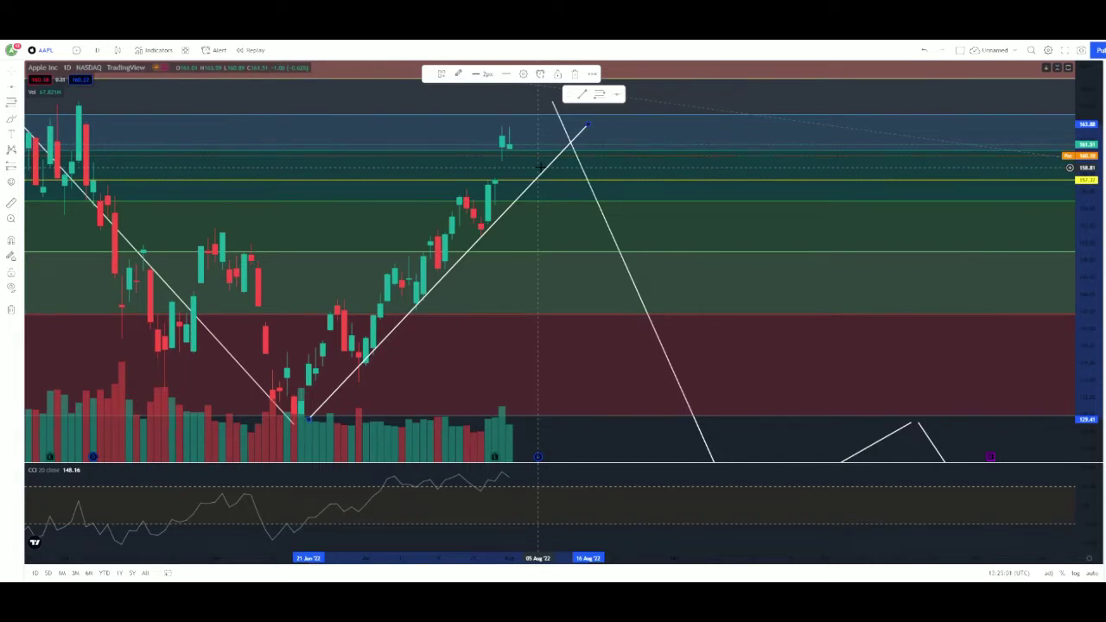
# Step: Remove all drawings from the AAPL chart
pyautogui.scroll(-2, 546, 153)
pyautogui.moveTo(1100, 84); pyautogui.dragTo(1072, 206)
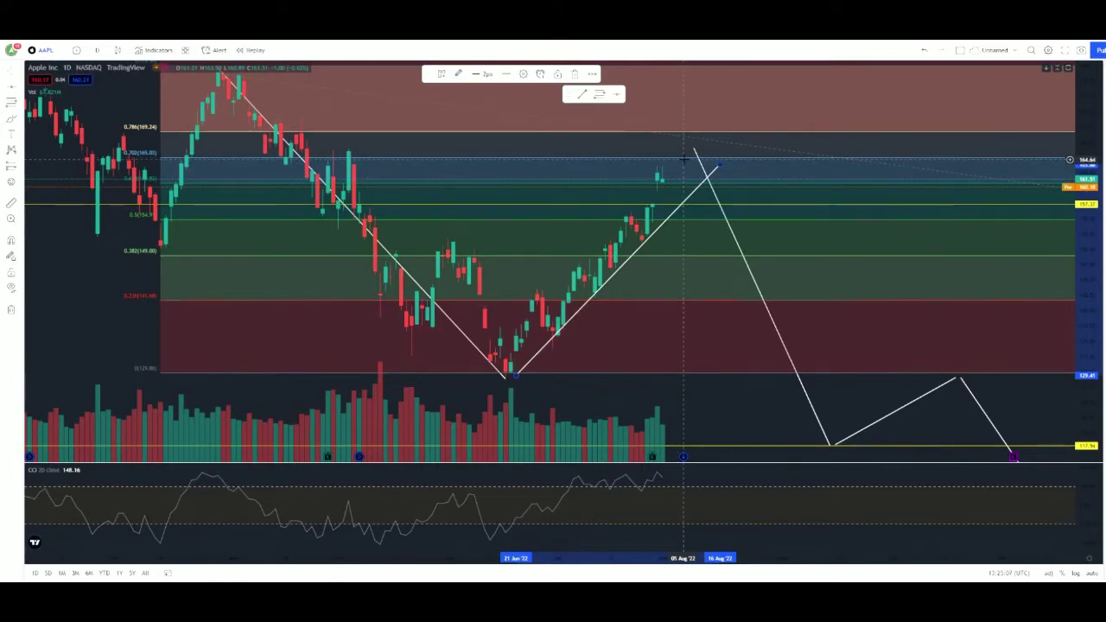
pyautogui.scroll(-2, 709, 164)
pyautogui.moveTo(1092, 173); pyautogui.dragTo(1095, 242)
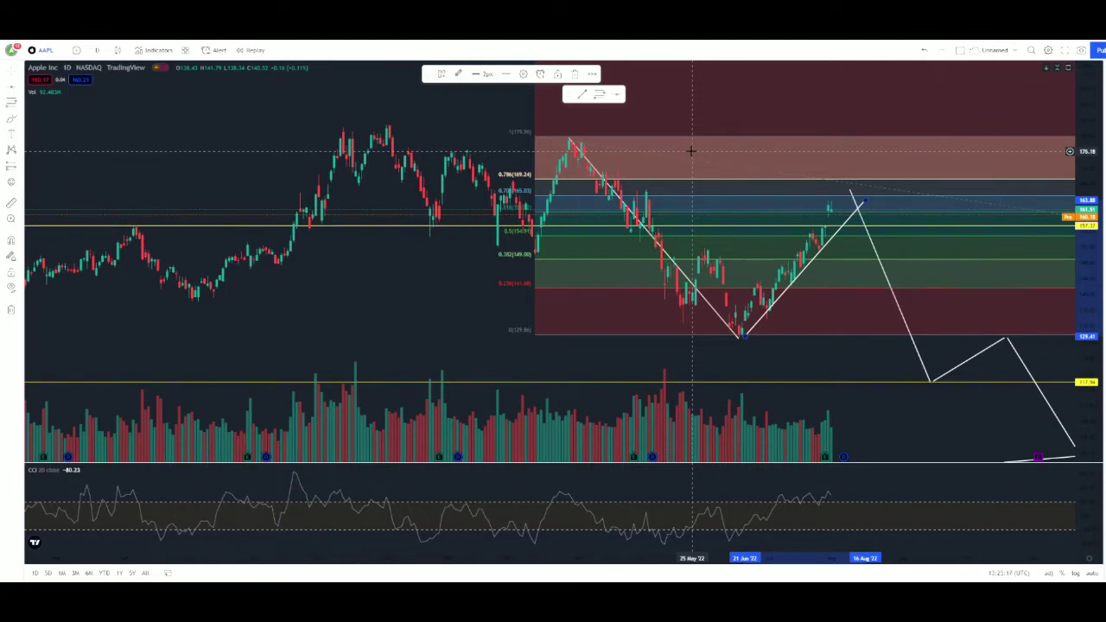
pyautogui.scroll(-3, 761, 156)
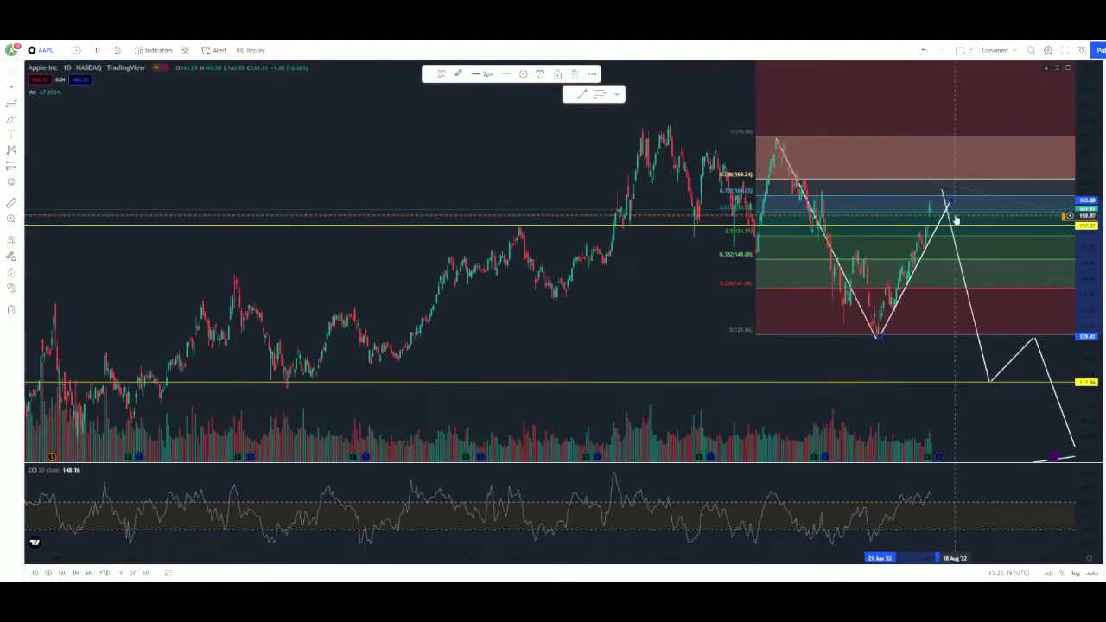
pyautogui.moveTo(949, 168); pyautogui.dragTo(681, 150)
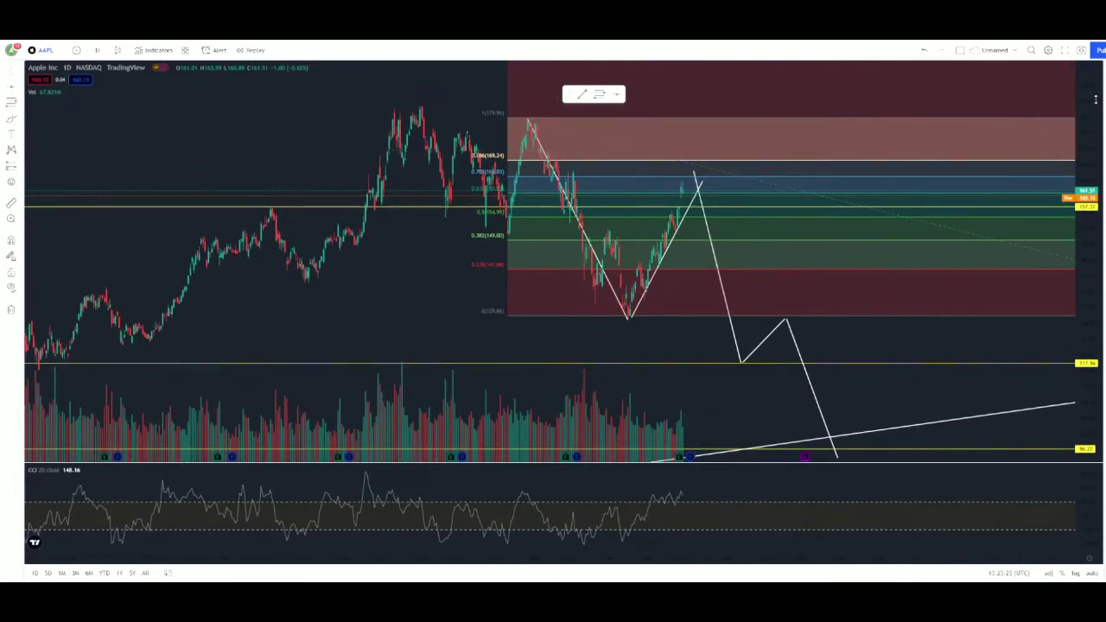
pyautogui.rightClick(864, 345)
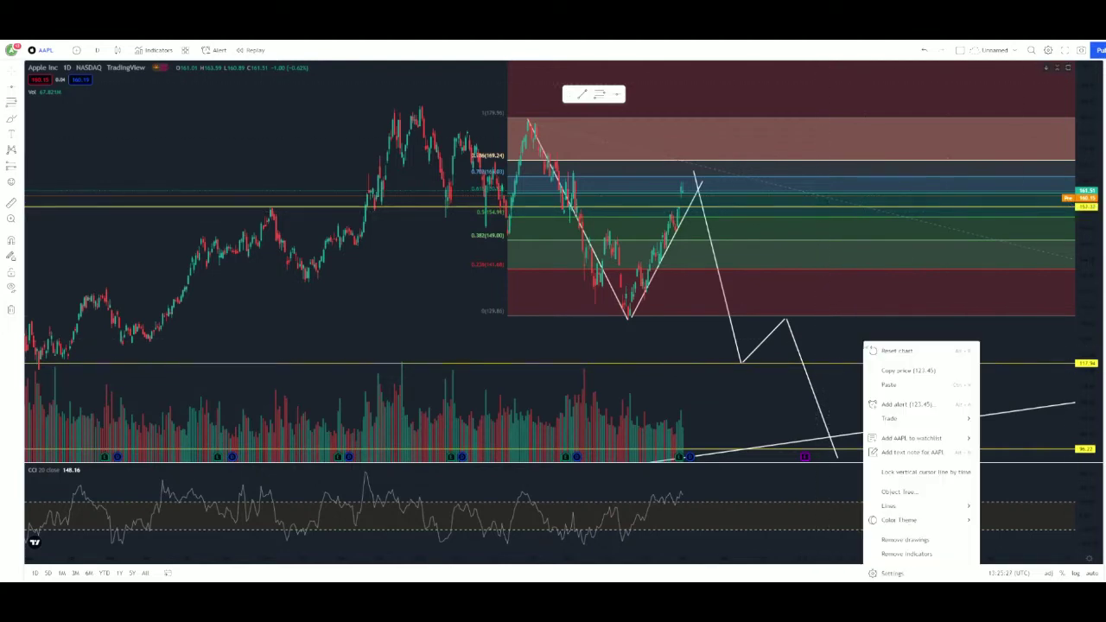
pyautogui.click(904, 539)
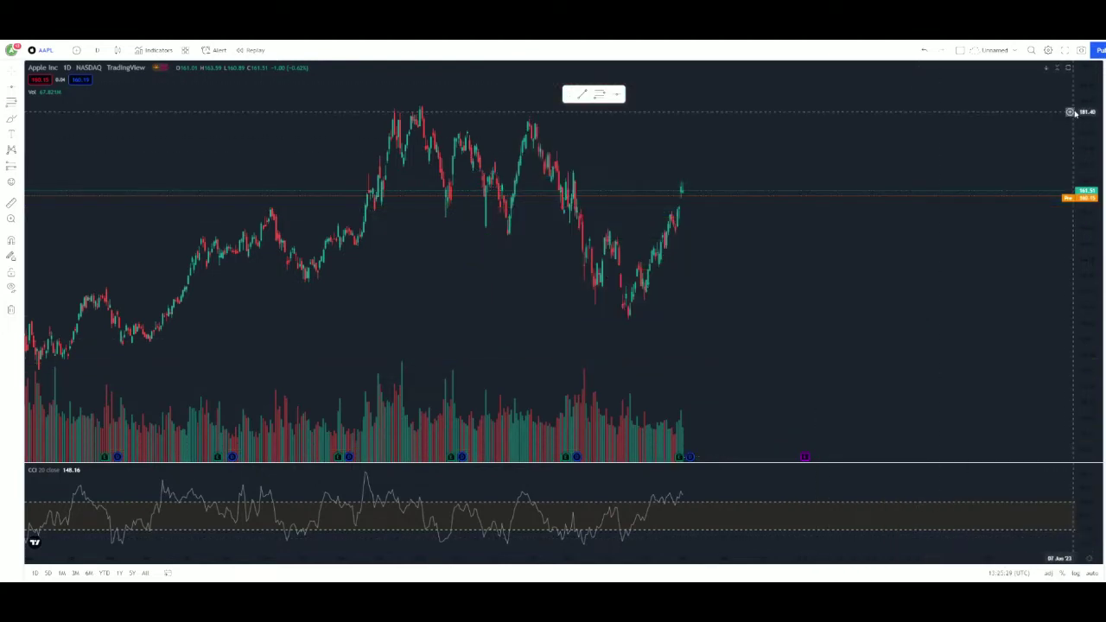
# Step: Check the details of the two stock split markers in the AAPL price history
pyautogui.scroll(-10, 981, 278)
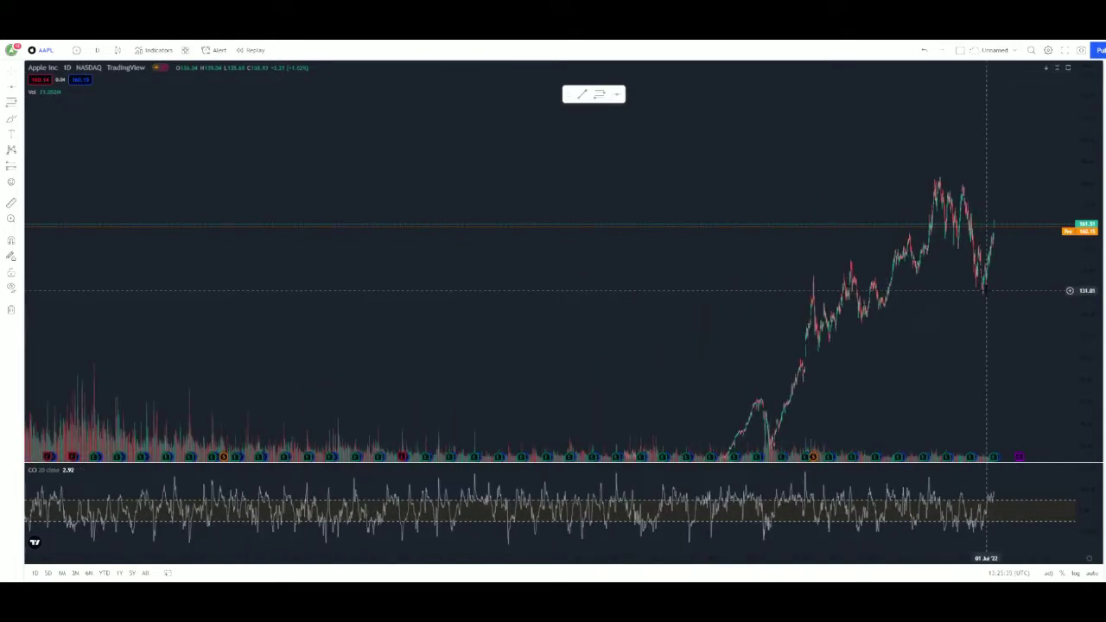
pyautogui.moveTo(842, 395); pyautogui.dragTo(926, 352)
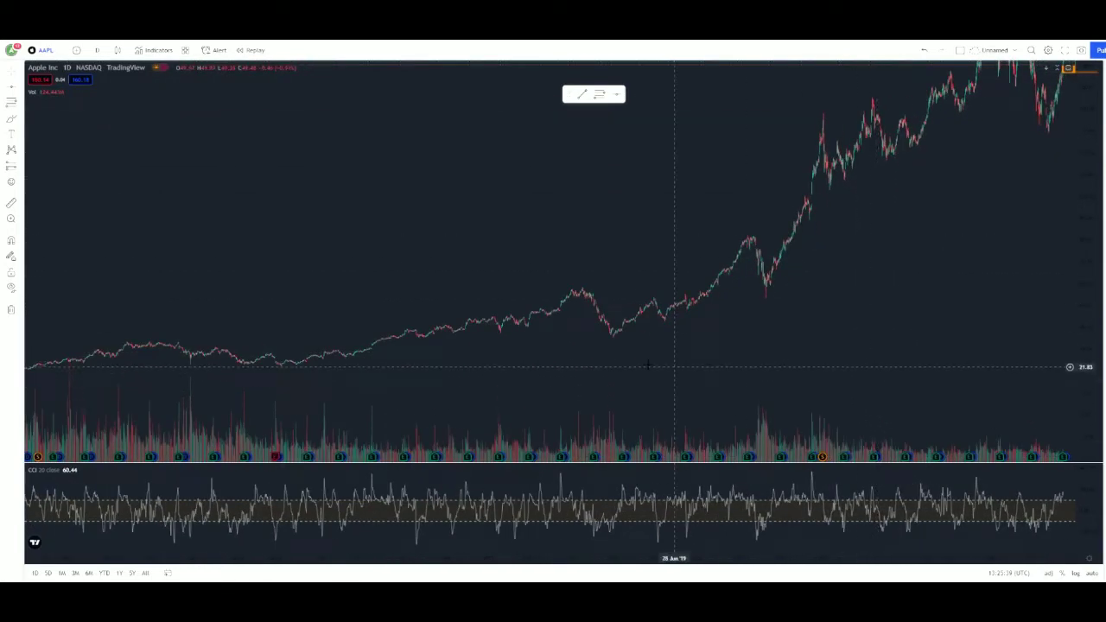
pyautogui.scroll(-3, 745, 372)
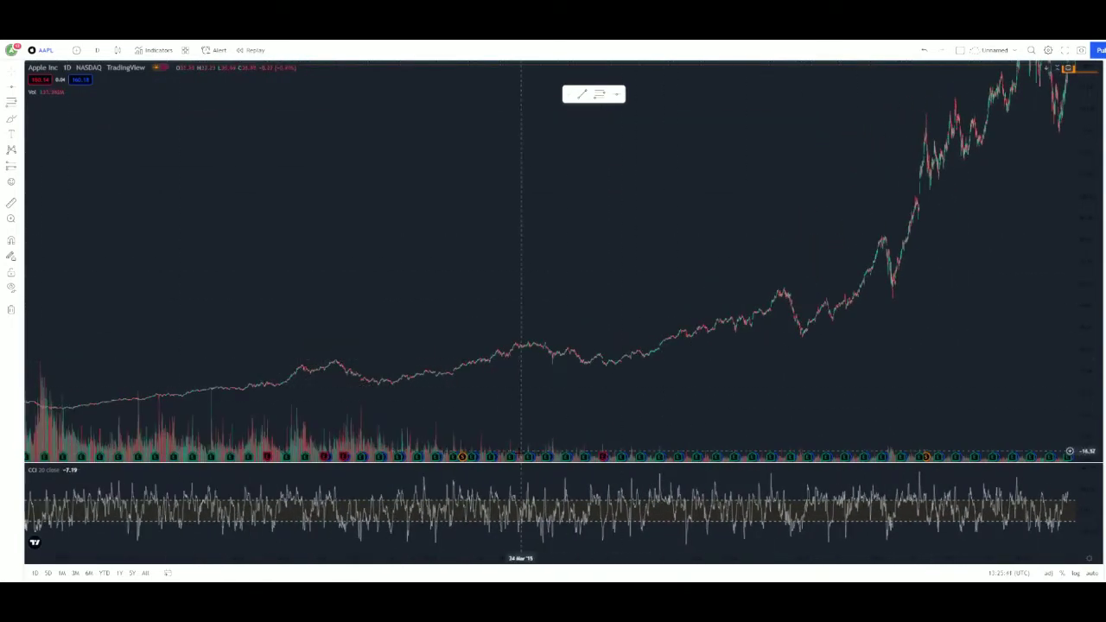
pyautogui.moveTo(463, 457)
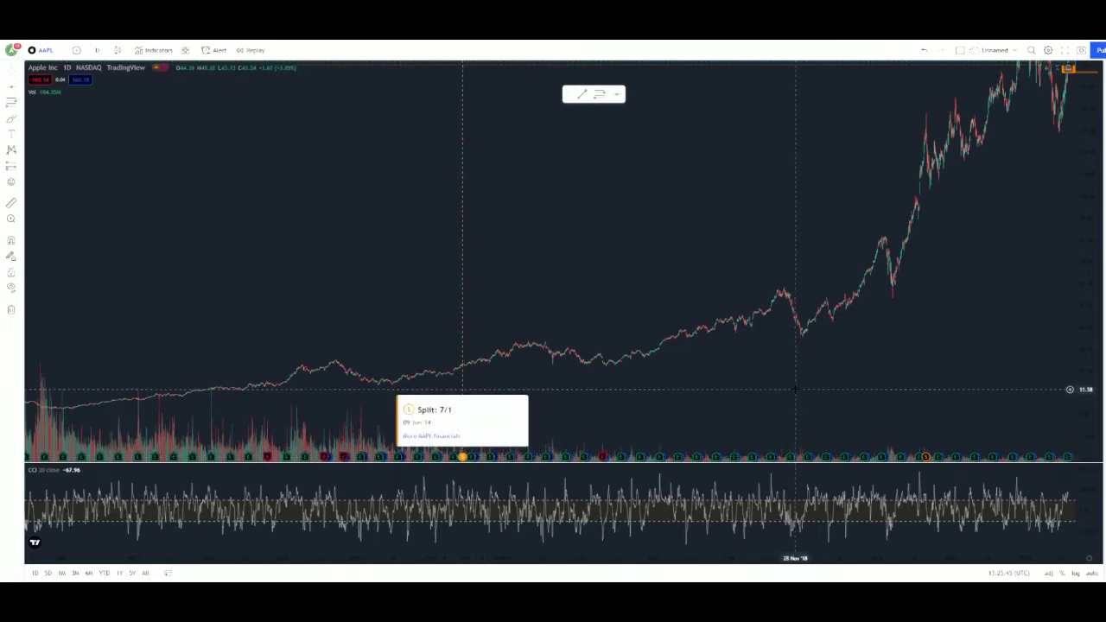
pyautogui.moveTo(927, 457)
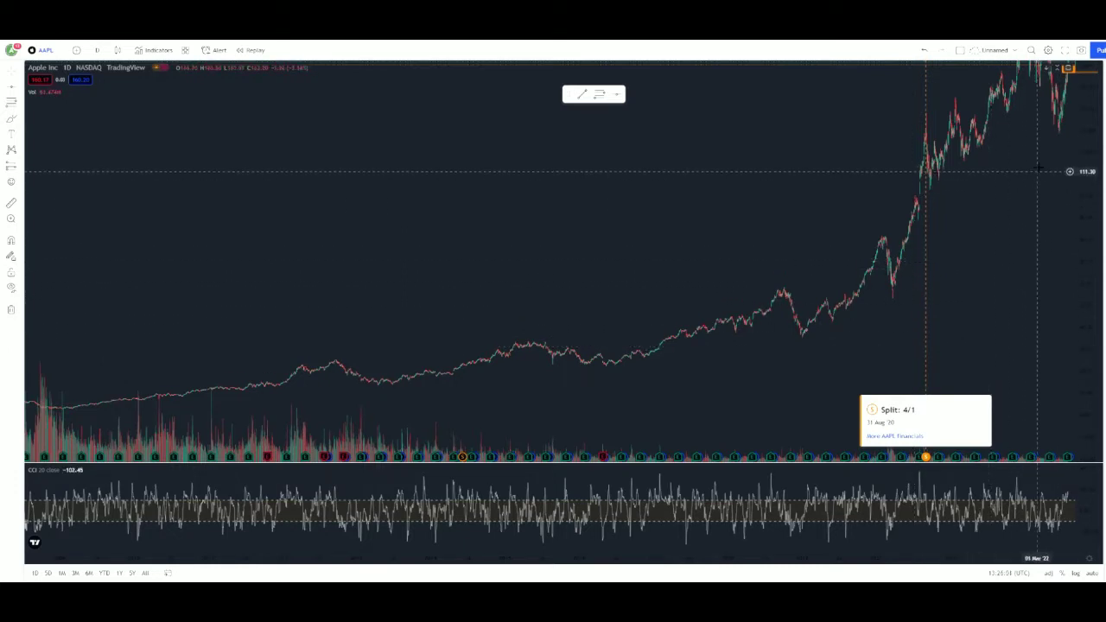
# Step: Switch the AAPL chart to the 1 week interval
pyautogui.click(96, 49)
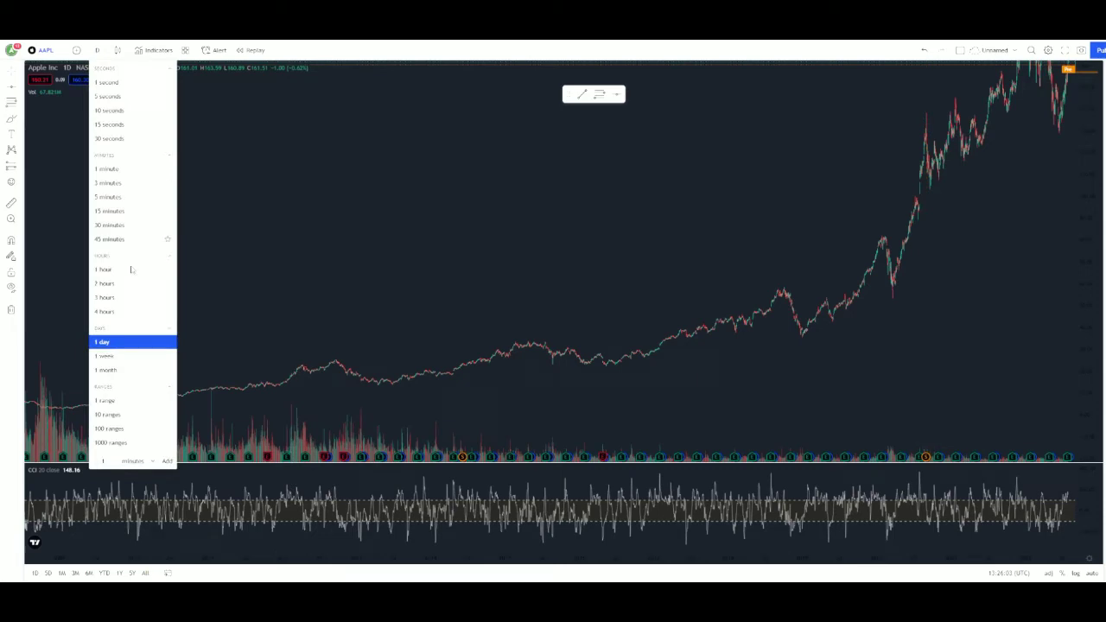
pyautogui.click(114, 356)
pyautogui.moveTo(1079, 375); pyautogui.dragTo(1089, 315)
pyautogui.moveTo(1032, 190); pyautogui.dragTo(779, 481)
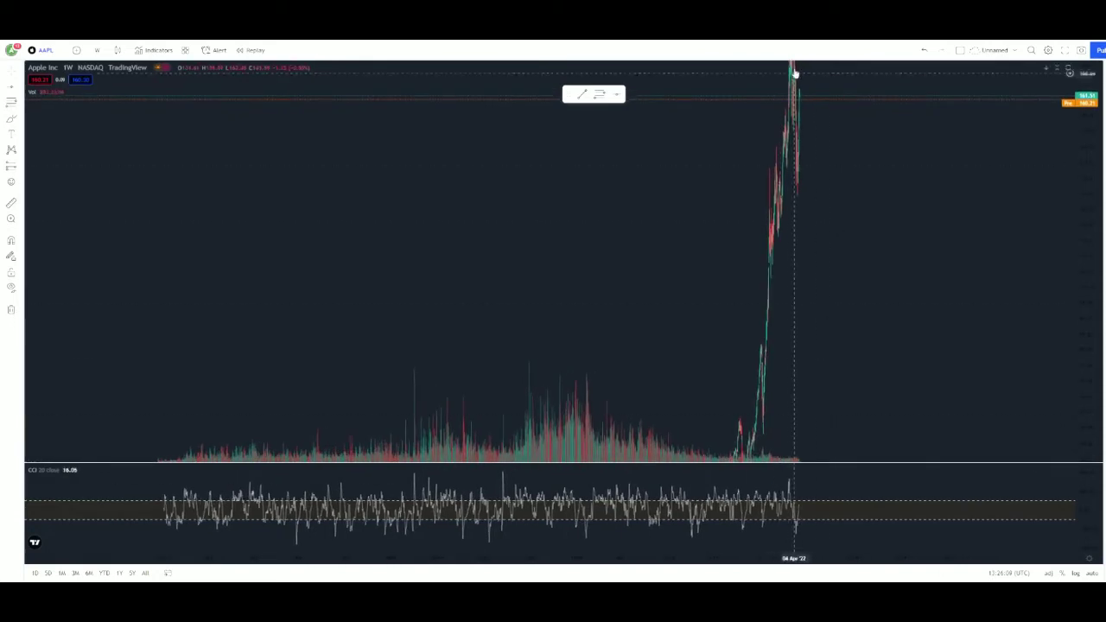
pyautogui.moveTo(803, 165); pyautogui.dragTo(837, 274)
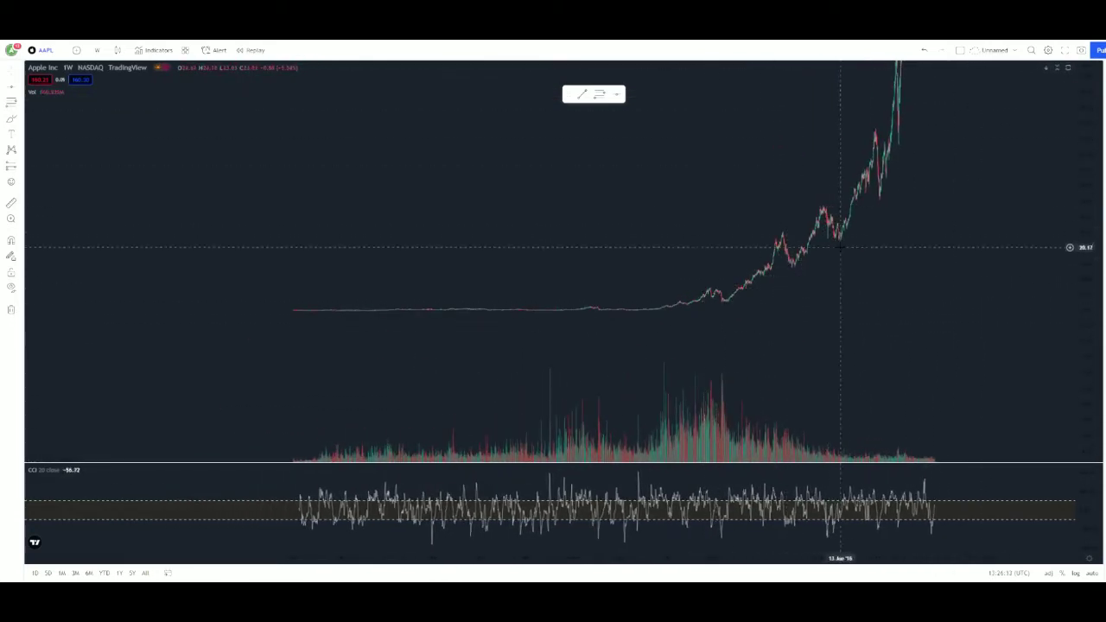
# Step: Examine the long-term weekly price history around the March 2000 peak and the rise that follows it
pyautogui.moveTo(1085, 321); pyautogui.dragTo(1083, 264)
pyautogui.scroll(5, 852, 329)
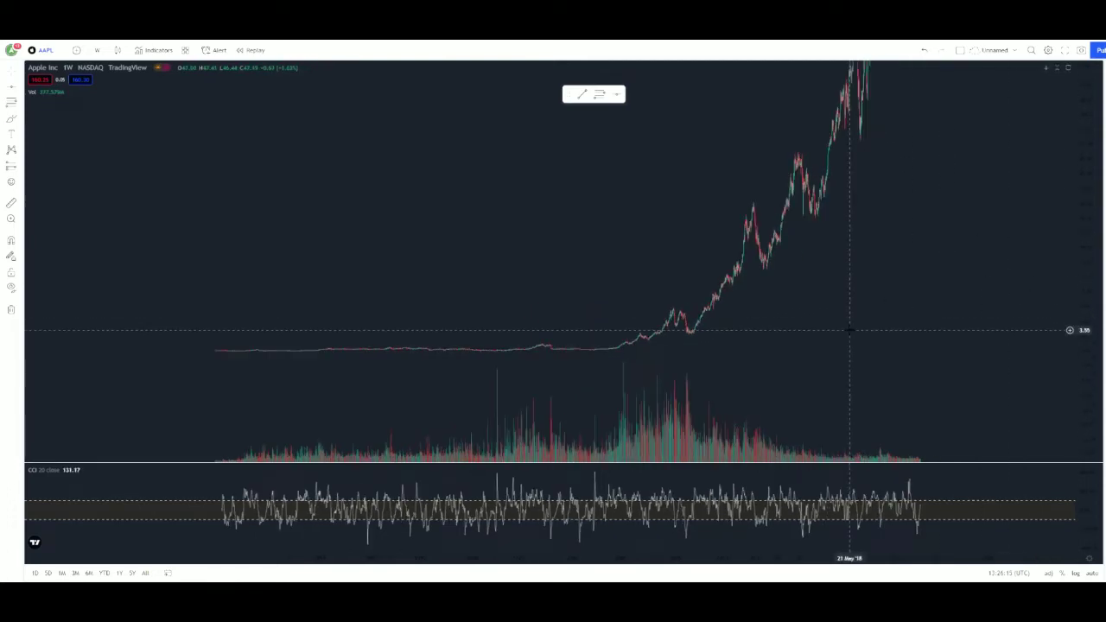
pyautogui.scroll(4, 834, 354)
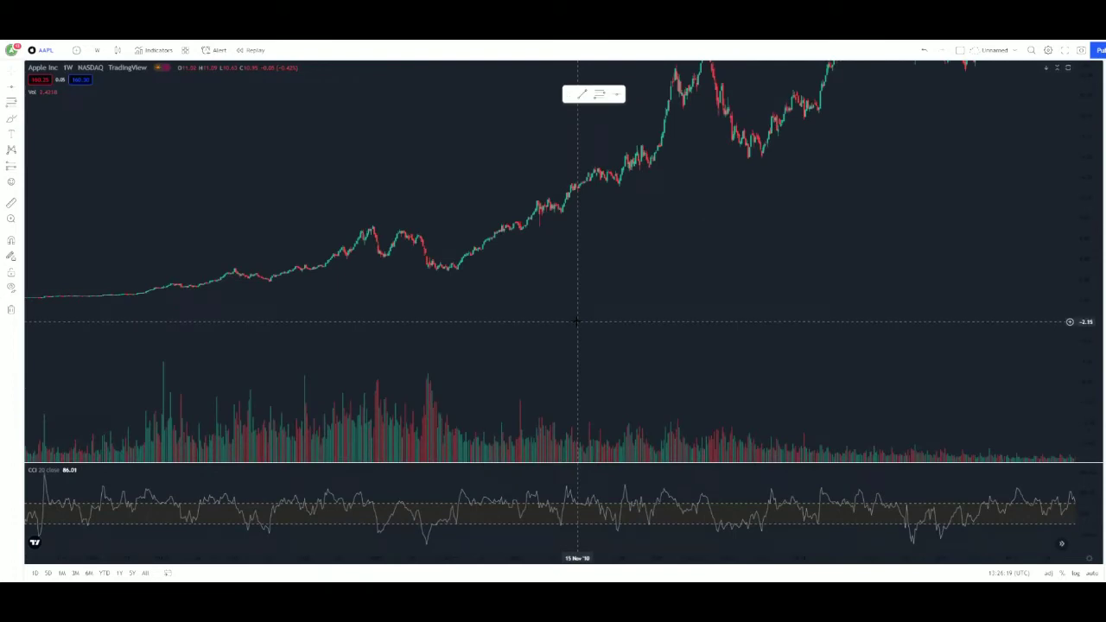
pyautogui.scroll(-3, 247, 299)
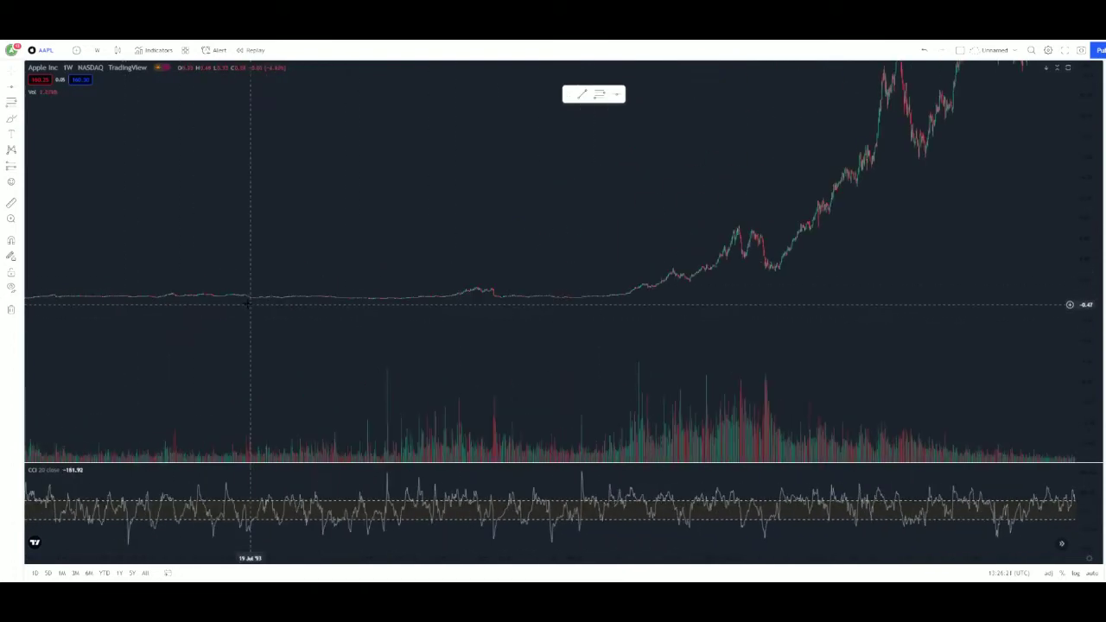
pyautogui.scroll(-2, 631, 299)
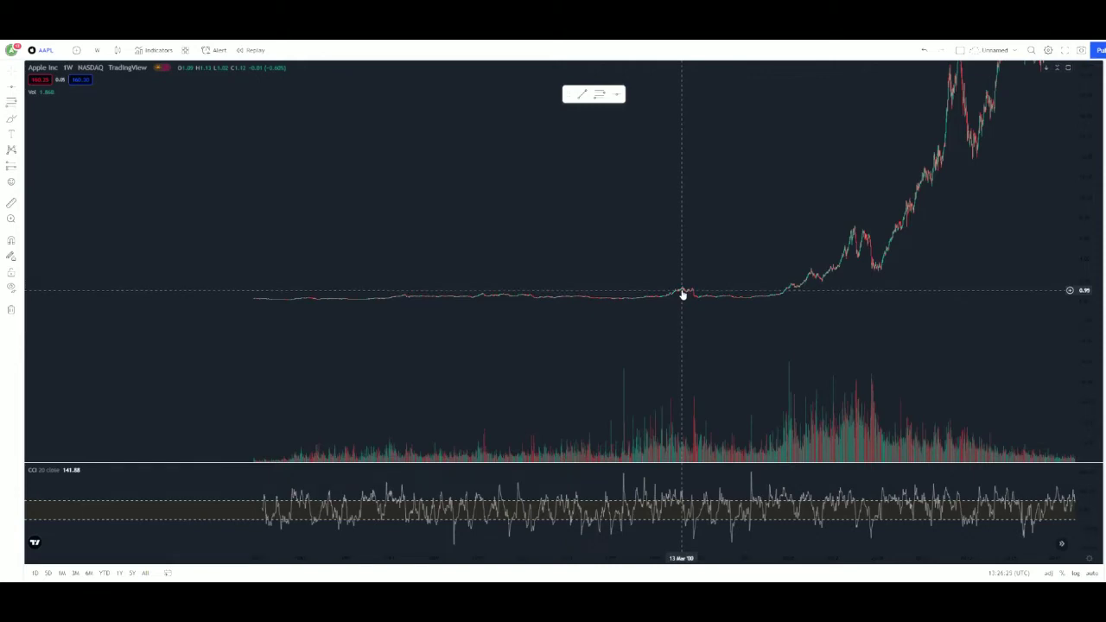
pyautogui.scroll(3, 926, 328)
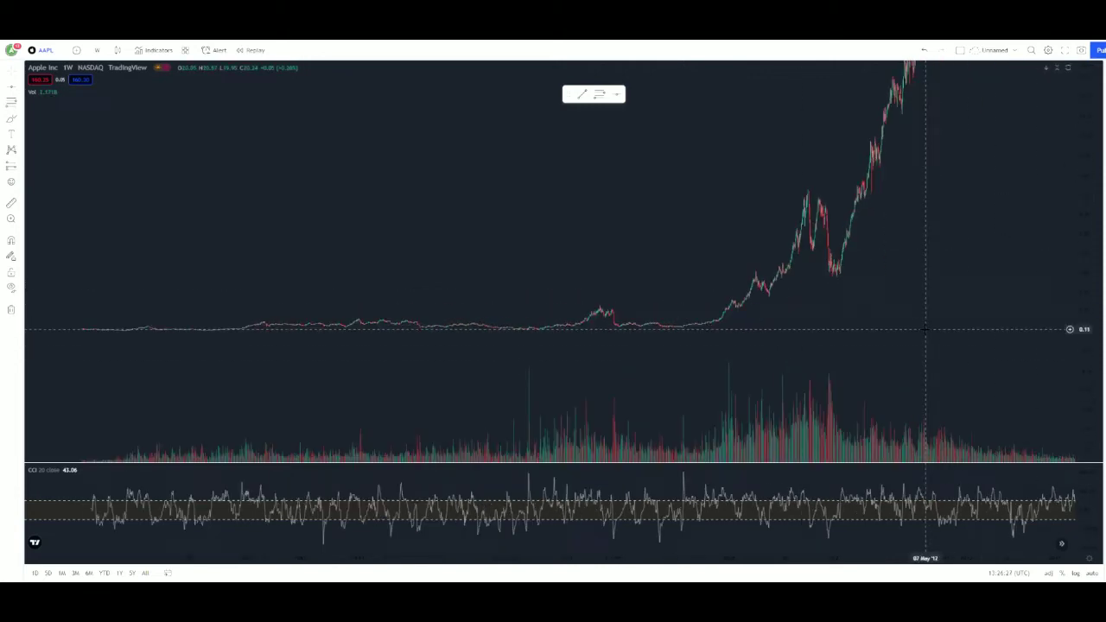
pyautogui.scroll(4, 954, 317)
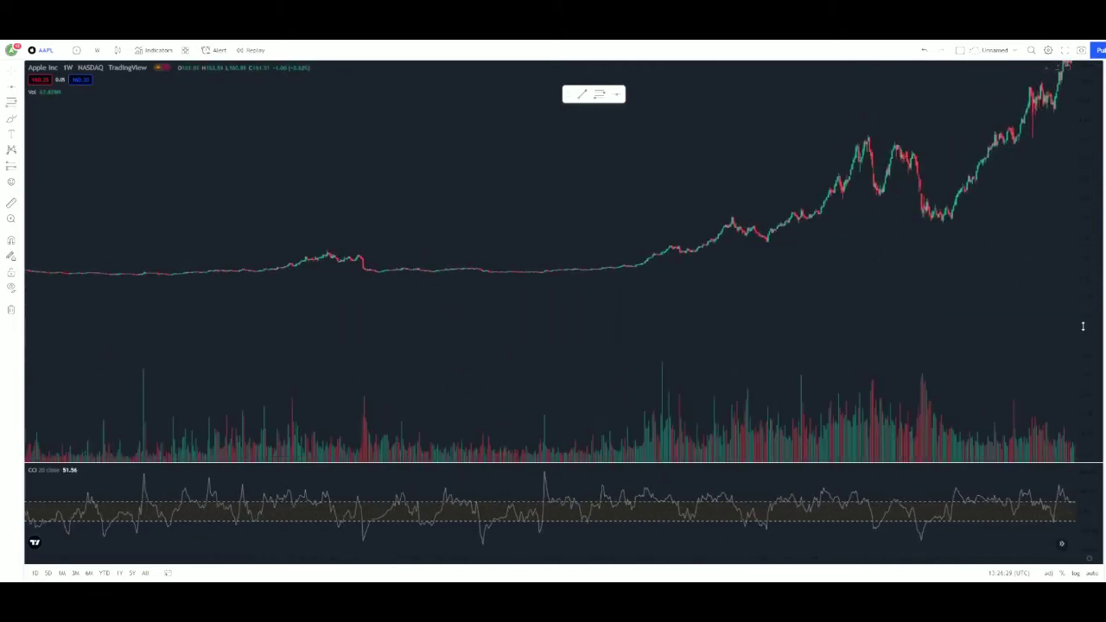
# Step: Draw a Fibonacci retracement over the 2000 decline, from about 1.34 at 27 Dec '99 to about 0.23 at 17 Oct '05
pyautogui.moveTo(1081, 324); pyautogui.dragTo(1081, 345)
pyautogui.scroll(3, 755, 287)
pyautogui.hscroll(-5, 732, 341)
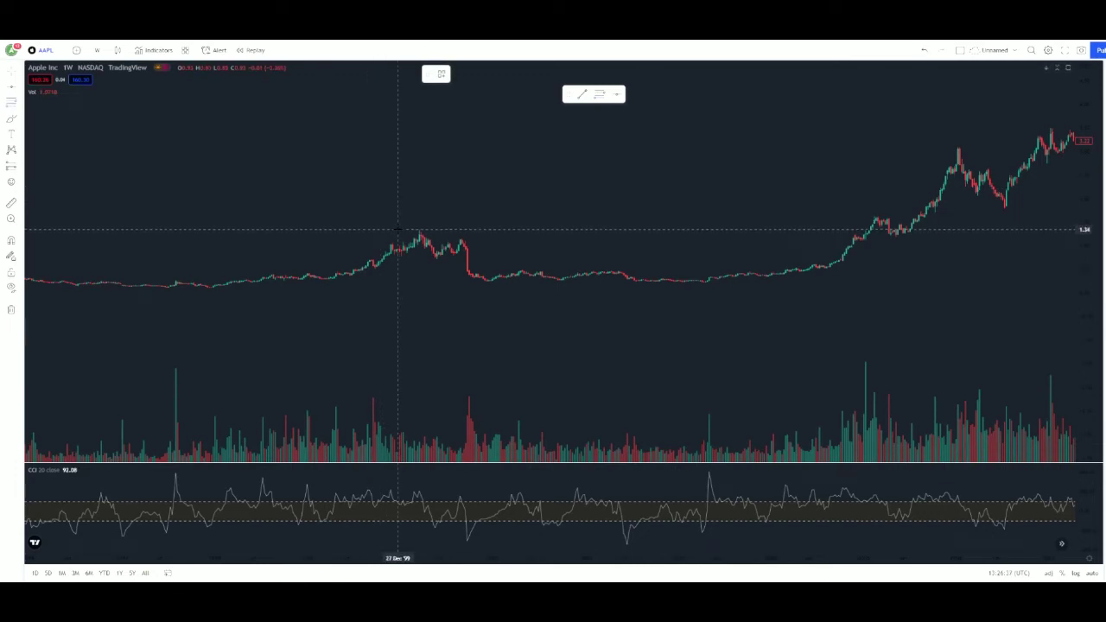
pyautogui.click(398, 228)
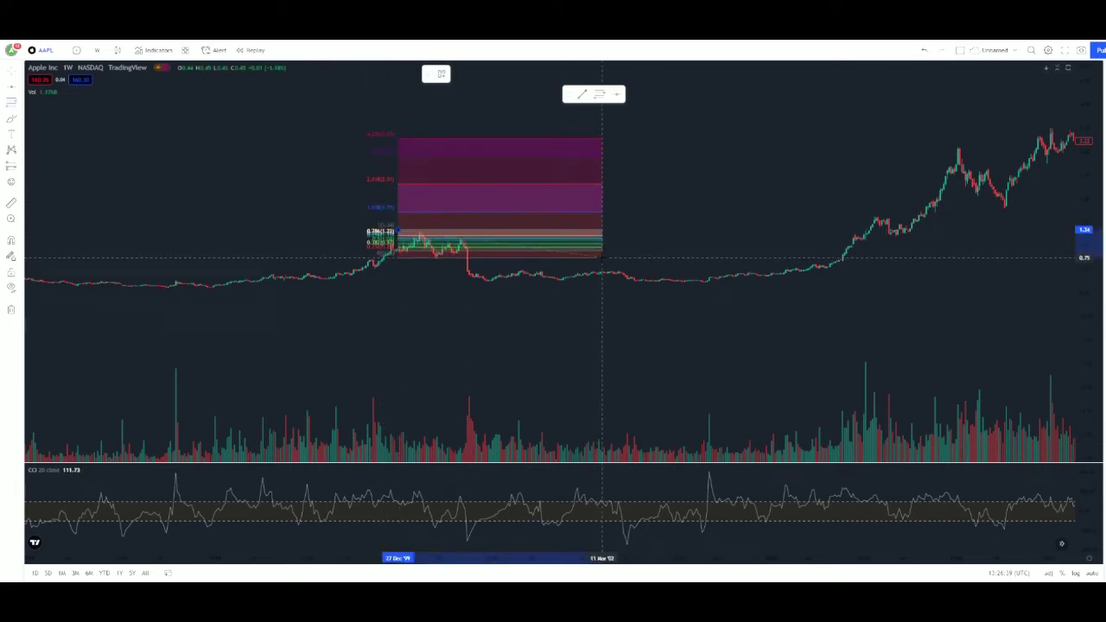
pyautogui.click(602, 257)
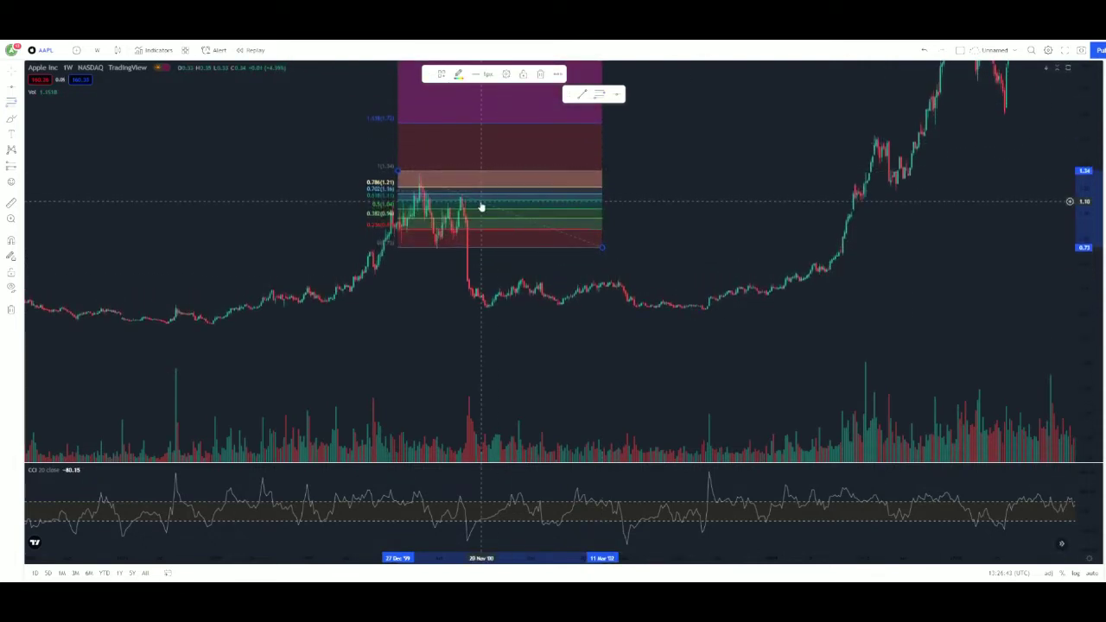
pyautogui.moveTo(602, 249)
pyautogui.mouseDown()
pyautogui.moveTo(716, 289)
pyautogui.moveTo(938, 312)
pyautogui.mouseUp()
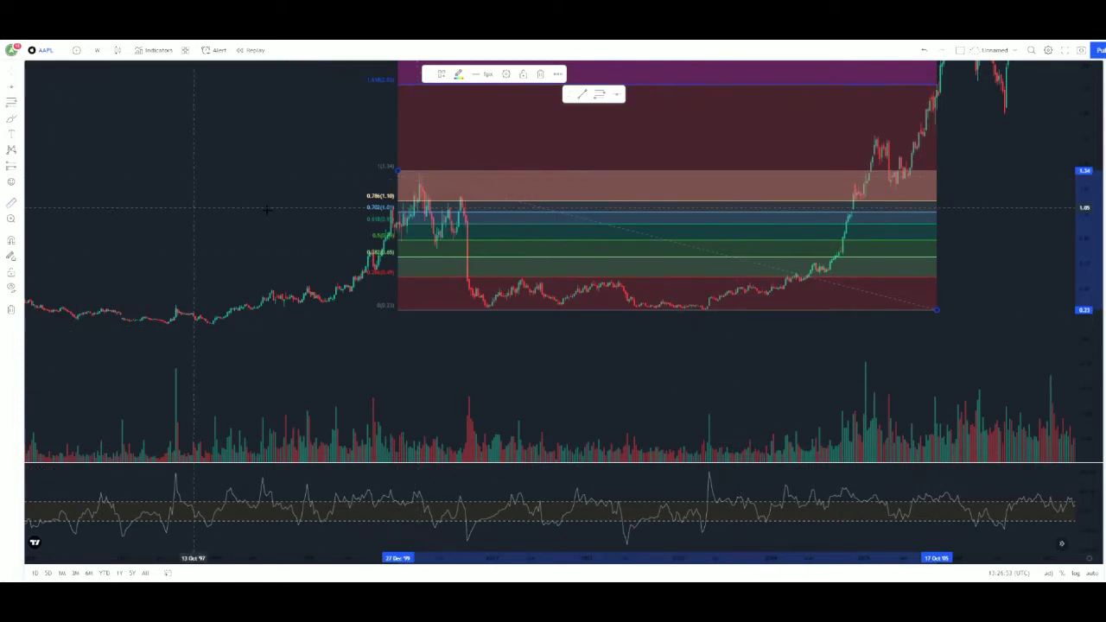
# Step: Measure the price range along the upper edge of the retracement, starting at 12 Feb '01, and clear the measurement
pyautogui.keyDown('shift'); pyautogui.click(502, 170); pyautogui.keyUp('shift')
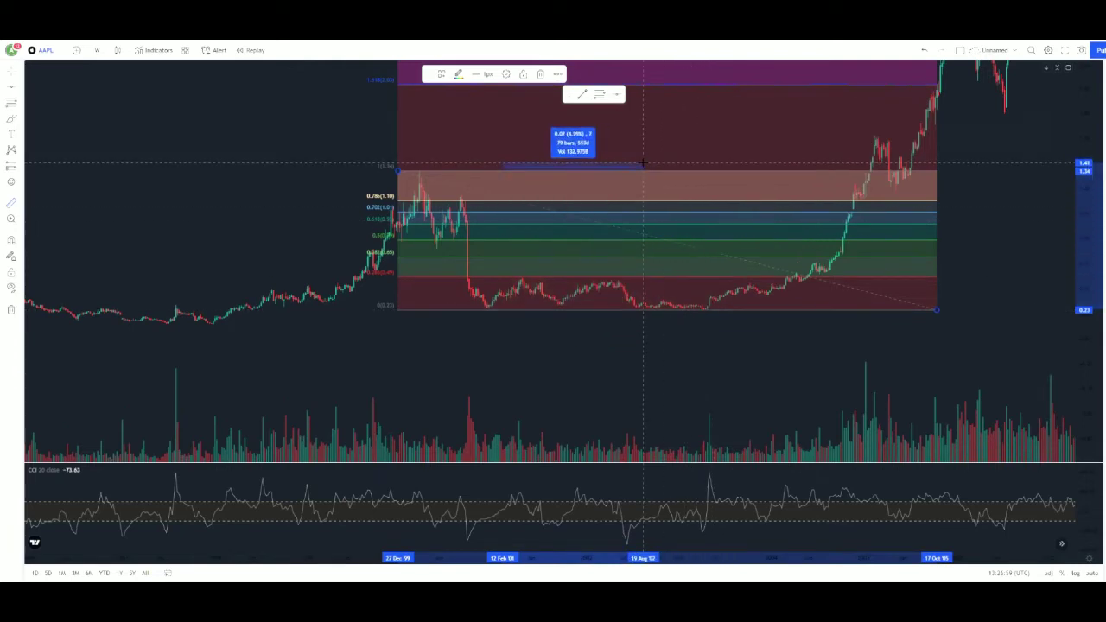
pyautogui.click(571, 157)
pyautogui.click(686, 148)
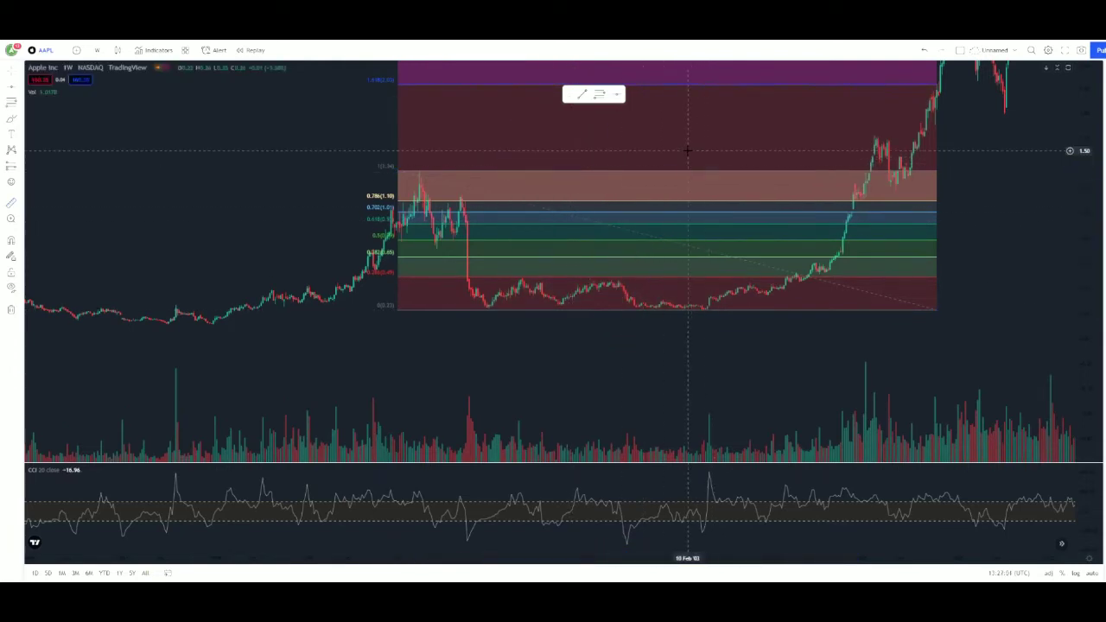
# Step: Place a horizontal line at about 1.28, at the level of the March 2000 peak
pyautogui.moveTo(1090, 93); pyautogui.dragTo(1076, 285)
pyautogui.scroll(-3, 1004, 259)
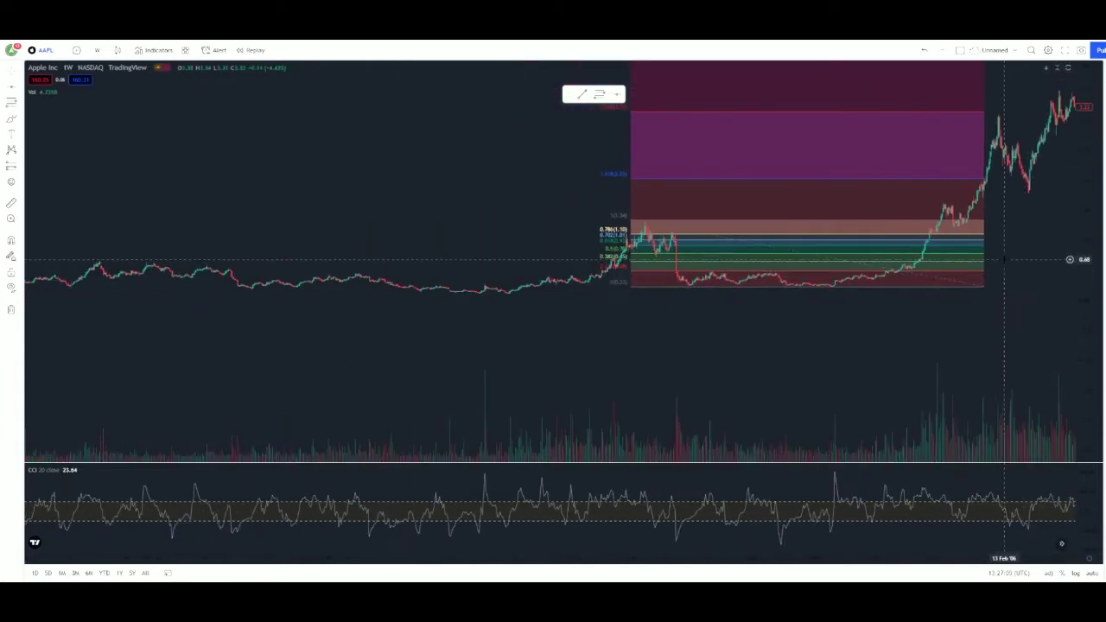
pyautogui.moveTo(1005, 259); pyautogui.dragTo(782, 199)
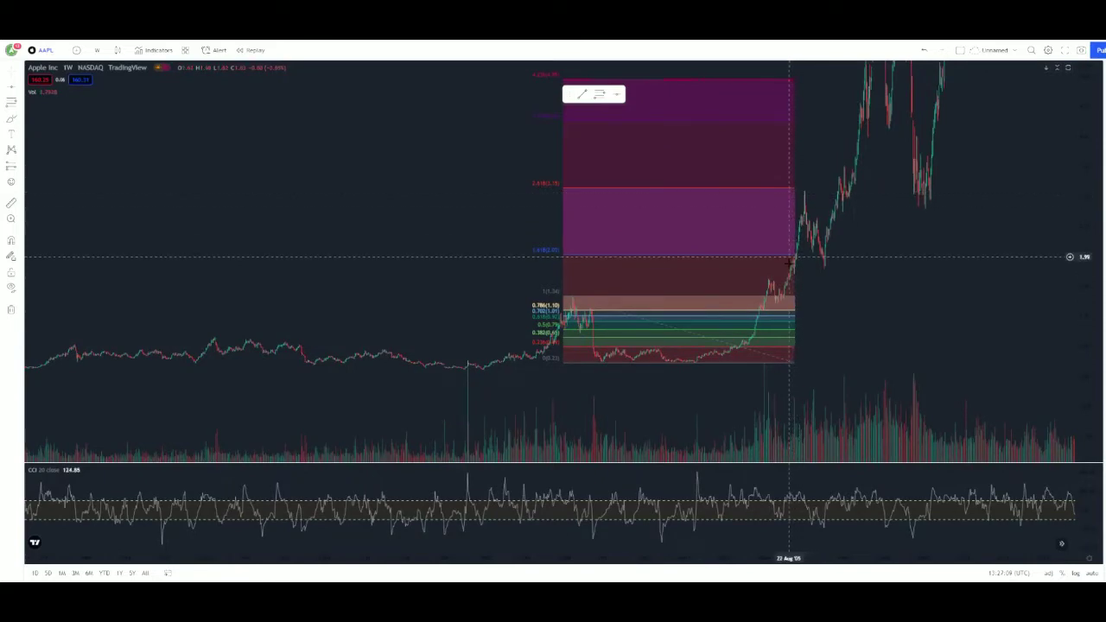
pyautogui.scroll(4, 784, 255)
pyautogui.scroll(2, 642, 273)
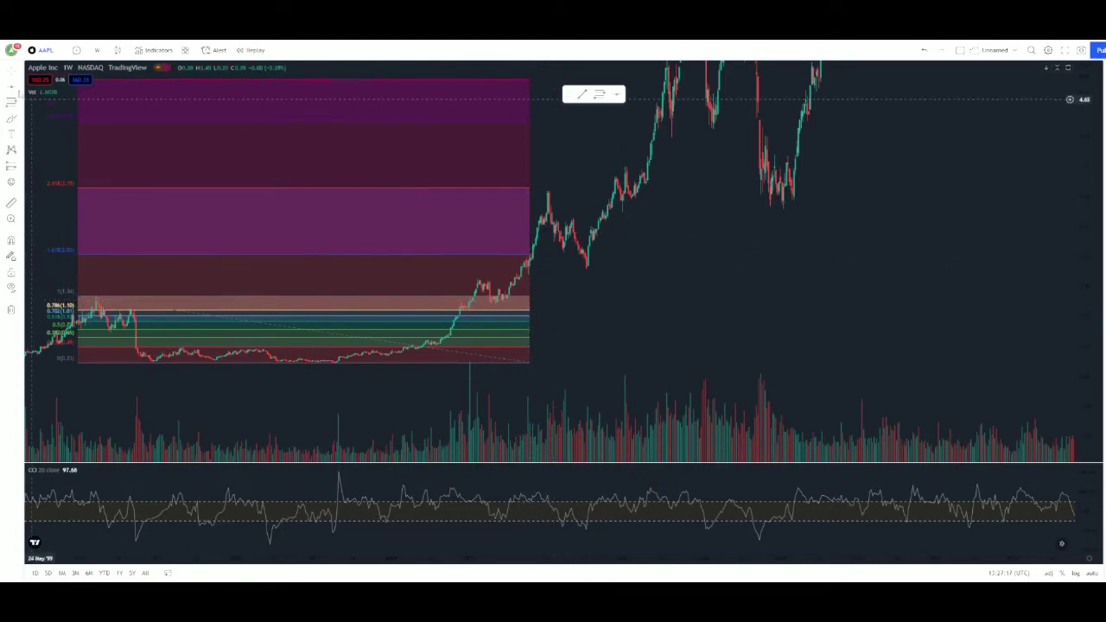
pyautogui.click(402, 299)
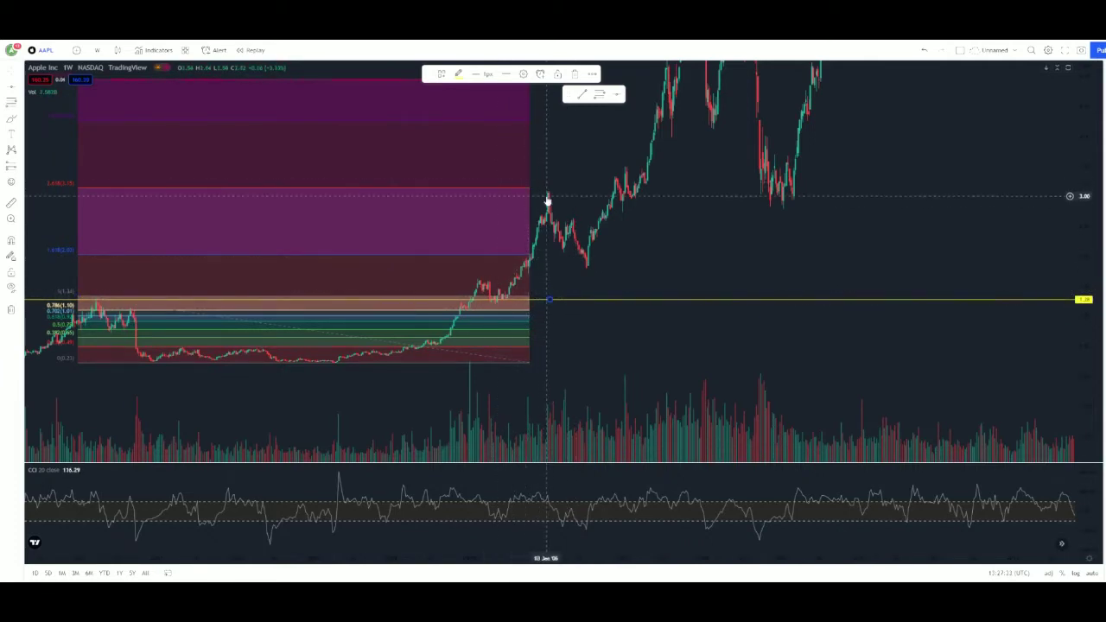
# Step: Extend the end point of the 2000 Fibonacci retracement to 22 Oct '07 at about 0.20
pyautogui.scroll(-2, 687, 225)
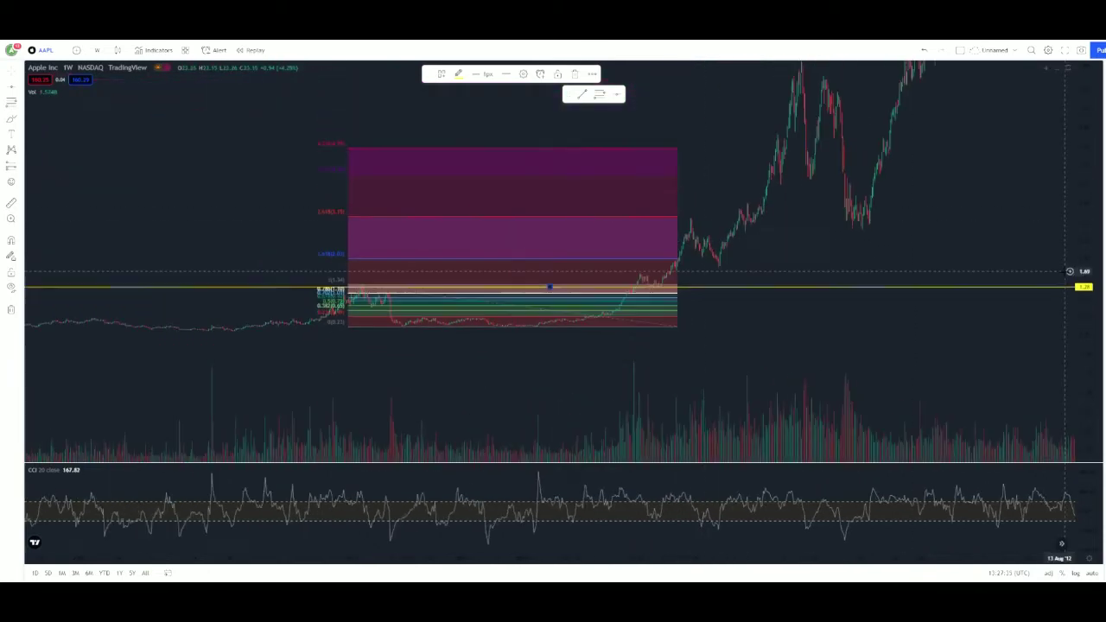
pyautogui.scroll(2, 777, 251)
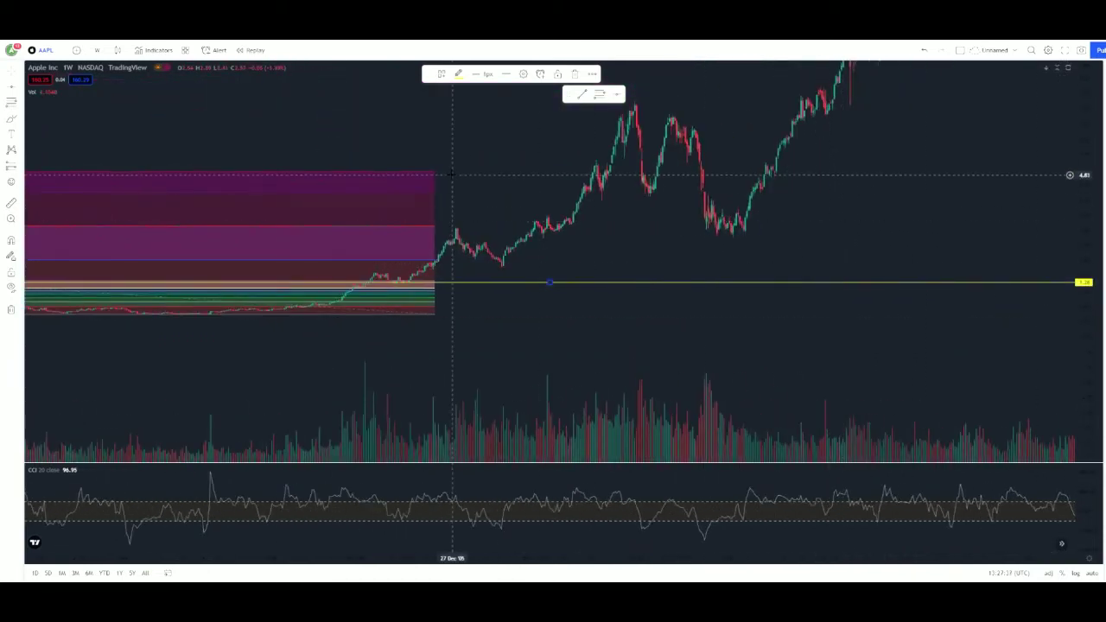
pyautogui.moveTo(435, 315); pyautogui.dragTo(619, 318)
pyautogui.moveTo(595, 178); pyautogui.dragTo(718, 205)
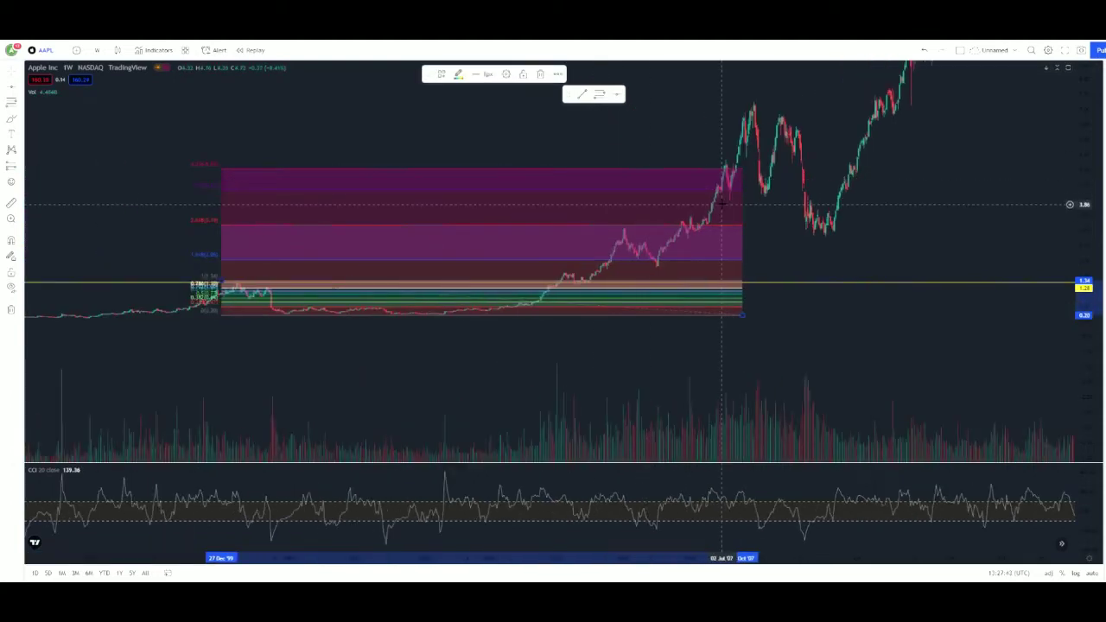
# Step: Measure the price drop from about 5.32 at 20 Feb '07 to about 3.99 at 11 Aug '08, and clear the measurement
pyautogui.moveTo(819, 216); pyautogui.dragTo(618, 200)
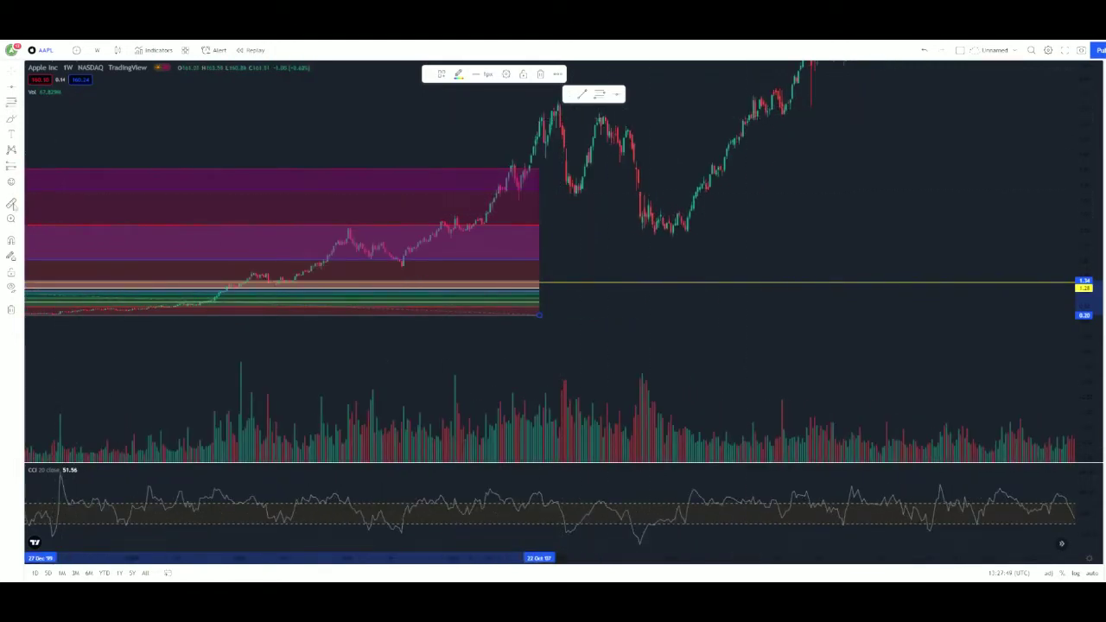
pyautogui.keyDown('shift'); pyautogui.click(467, 161); pyautogui.keyUp('shift')
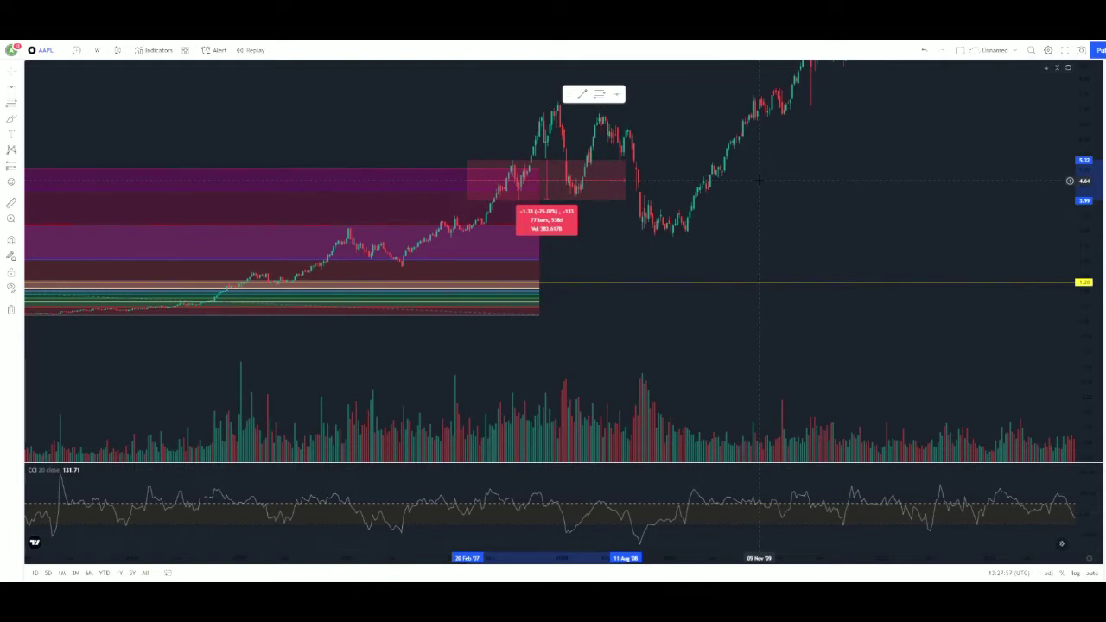
pyautogui.click(736, 242)
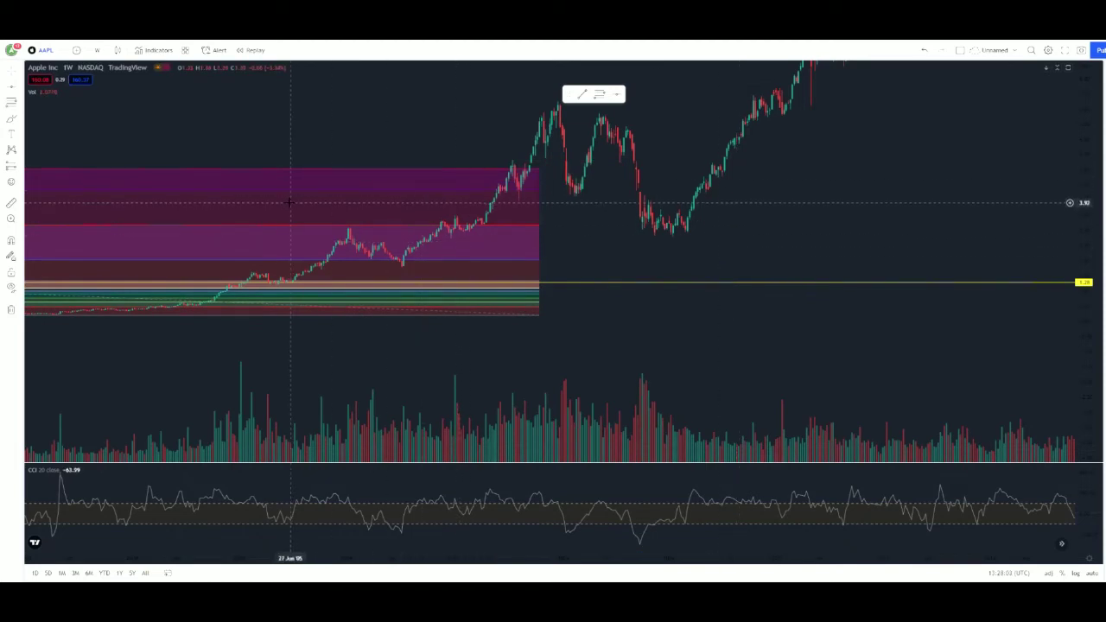
# Step: Delete the Fibonacci retracement drawn over the 2000 decline
pyautogui.scroll(-5, 444, 207)
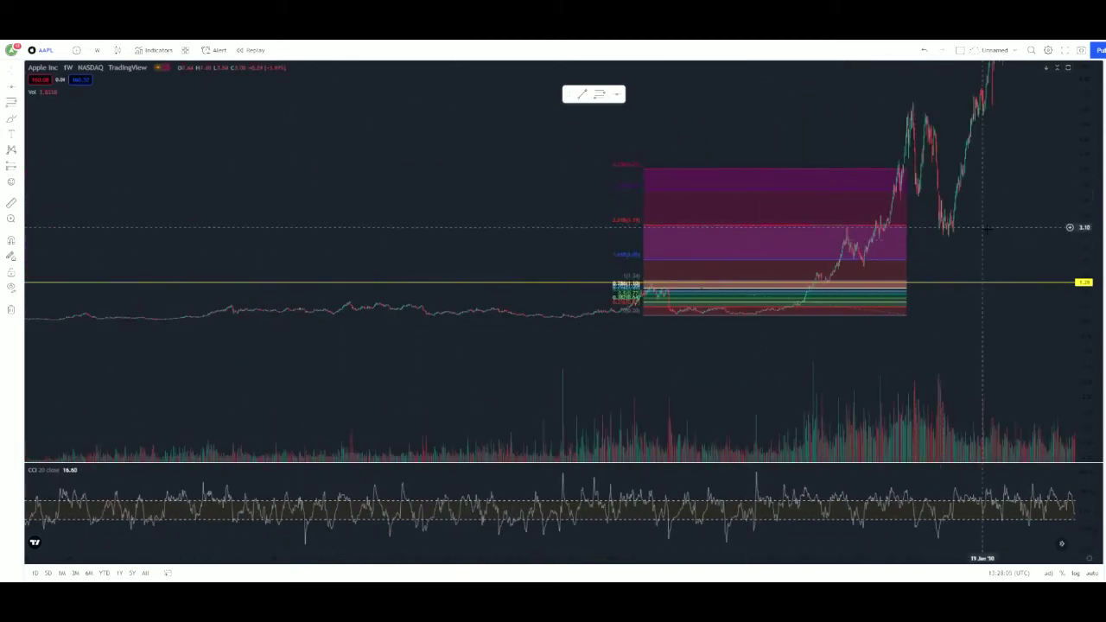
pyautogui.moveTo(1000, 240); pyautogui.dragTo(793, 234)
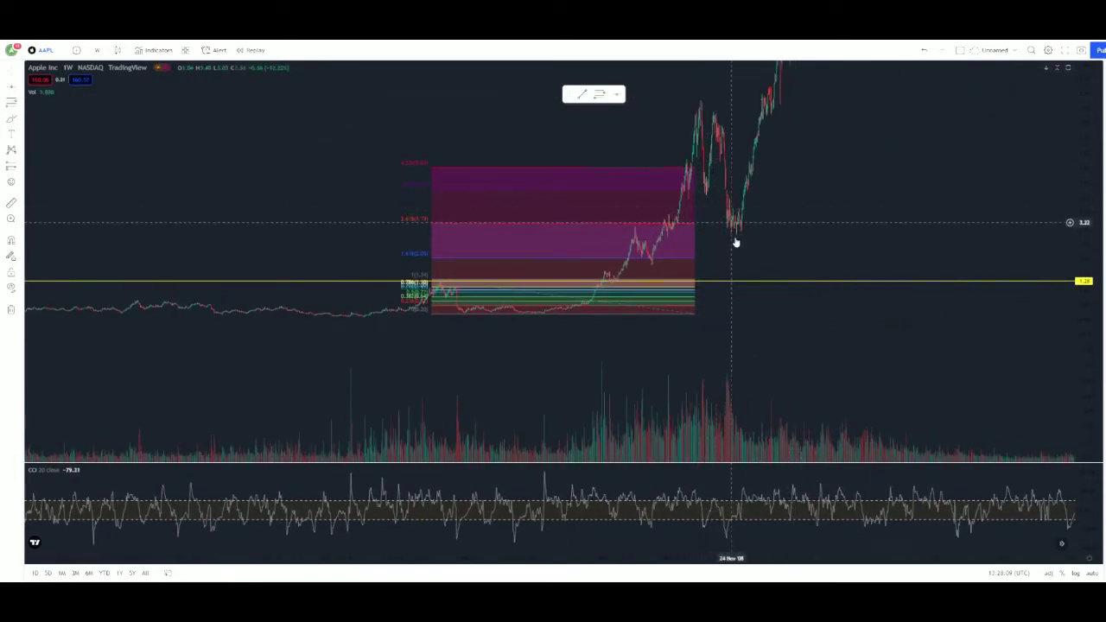
pyautogui.click(680, 173)
pyautogui.press('Delete')
# Step: Measure the 2008 decline from about 7.26 at 19 May '08 to about 2.82 at 18 Oct '10, and clear the measurement
pyautogui.scroll(2, 827, 284)
pyautogui.moveTo(1080, 157); pyautogui.dragTo(1080, 315)
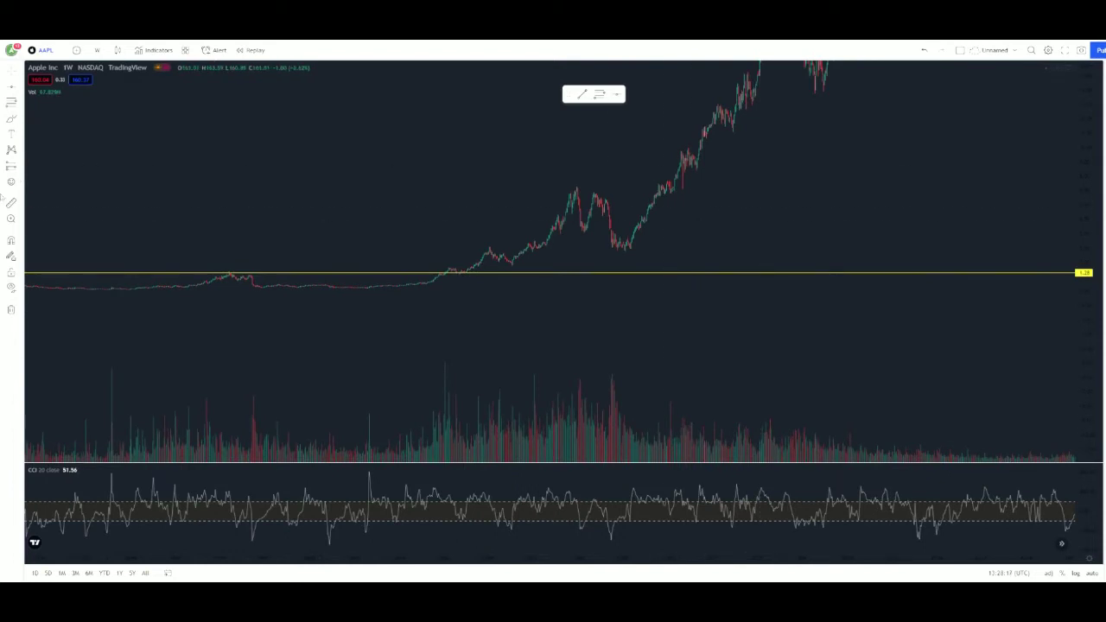
pyautogui.moveTo(594, 186); pyautogui.dragTo(704, 251)
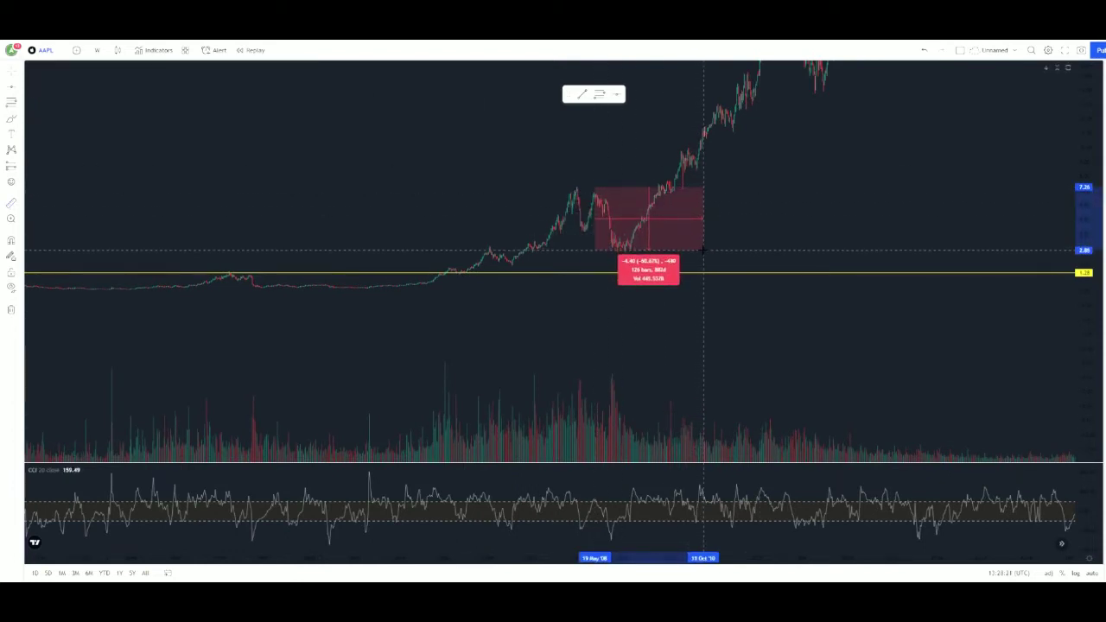
pyautogui.click(703, 251)
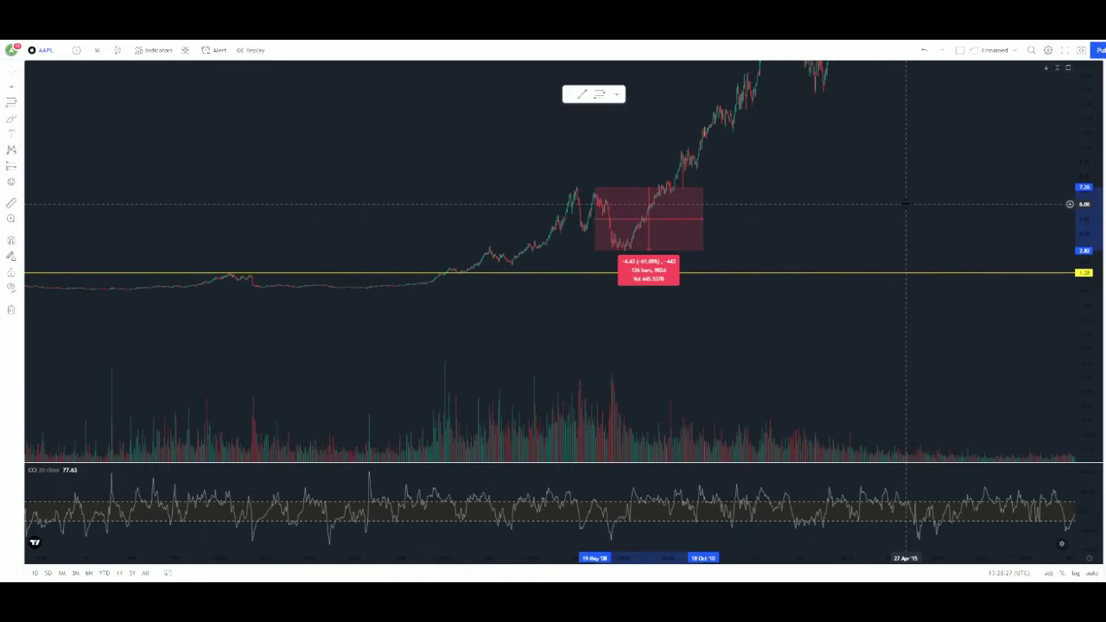
pyautogui.click(616, 322)
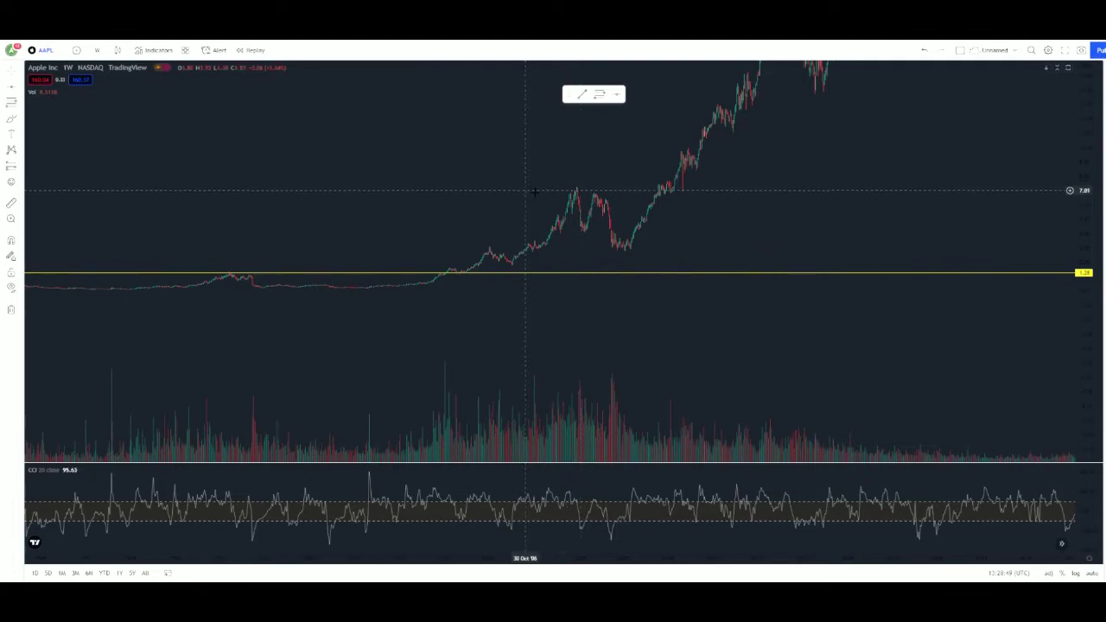
# Step: Draw a Fibonacci retracement over the 2008 decline, from about 7.27 at 27 Aug '07 to about 2.79 at 05 Jul '11
pyautogui.scroll(3, 512, 186)
pyautogui.scroll(3, 403, 216)
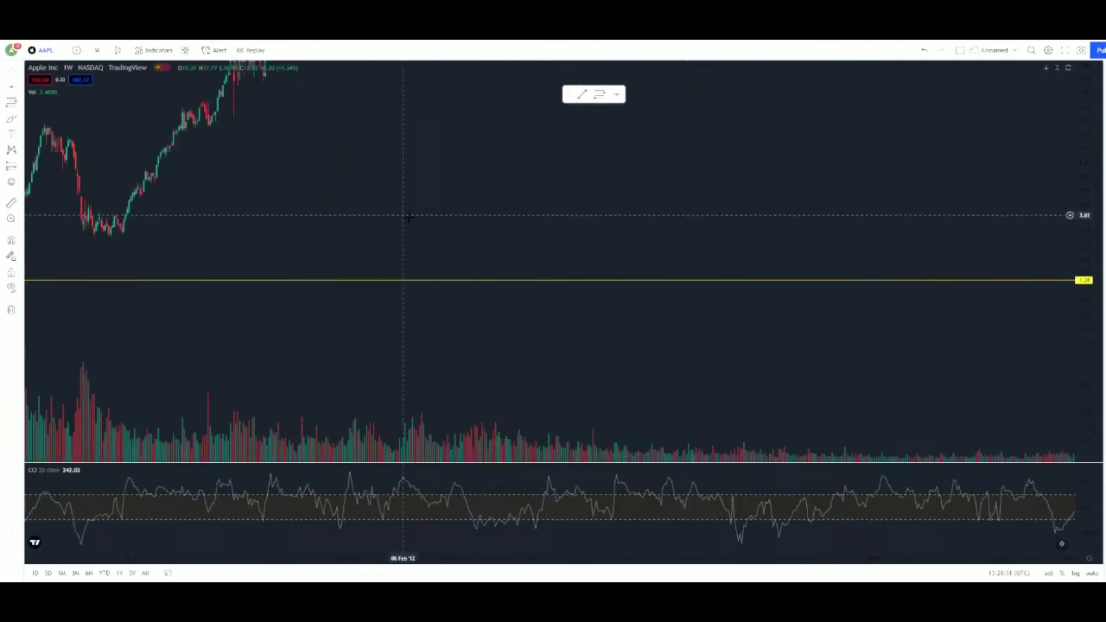
pyautogui.scroll(-2, 795, 285)
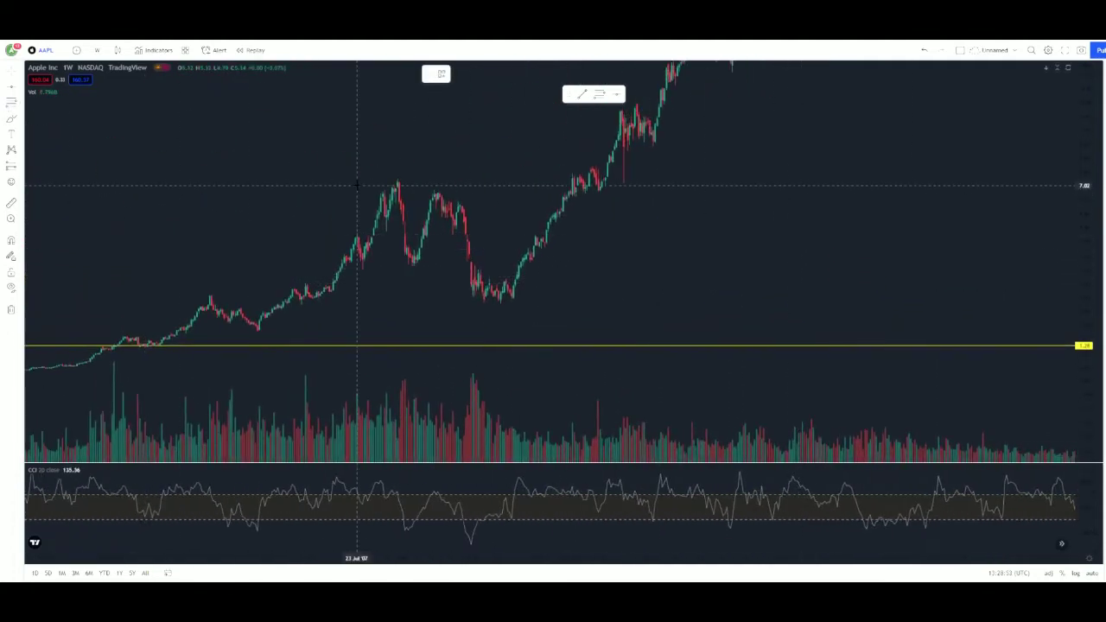
pyautogui.moveTo(366, 177); pyautogui.dragTo(551, 266)
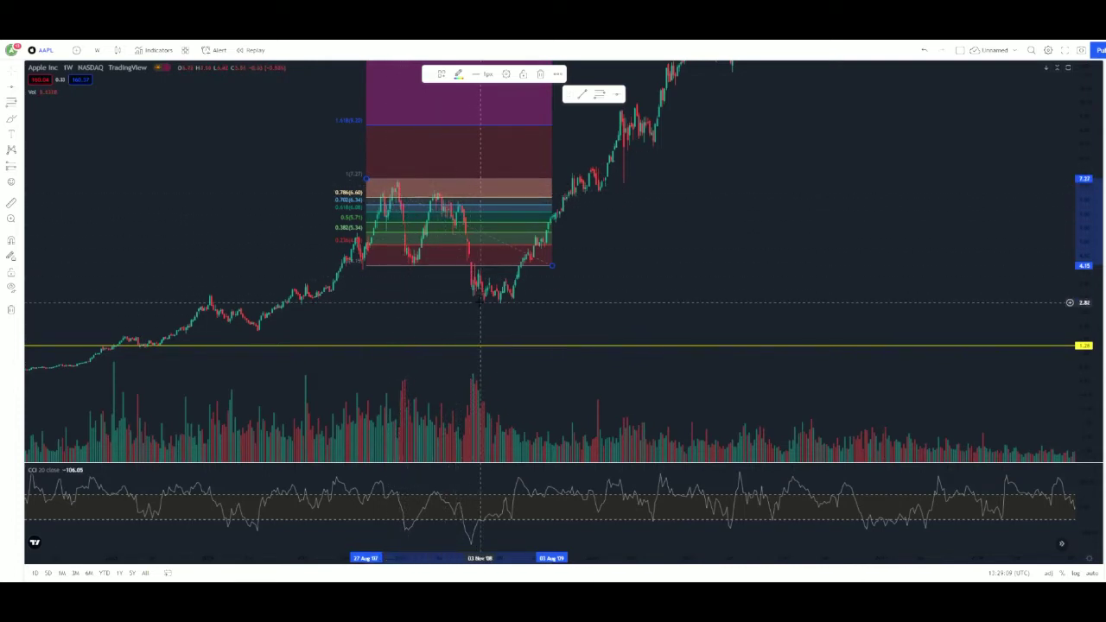
pyautogui.scroll(-3, 535, 301)
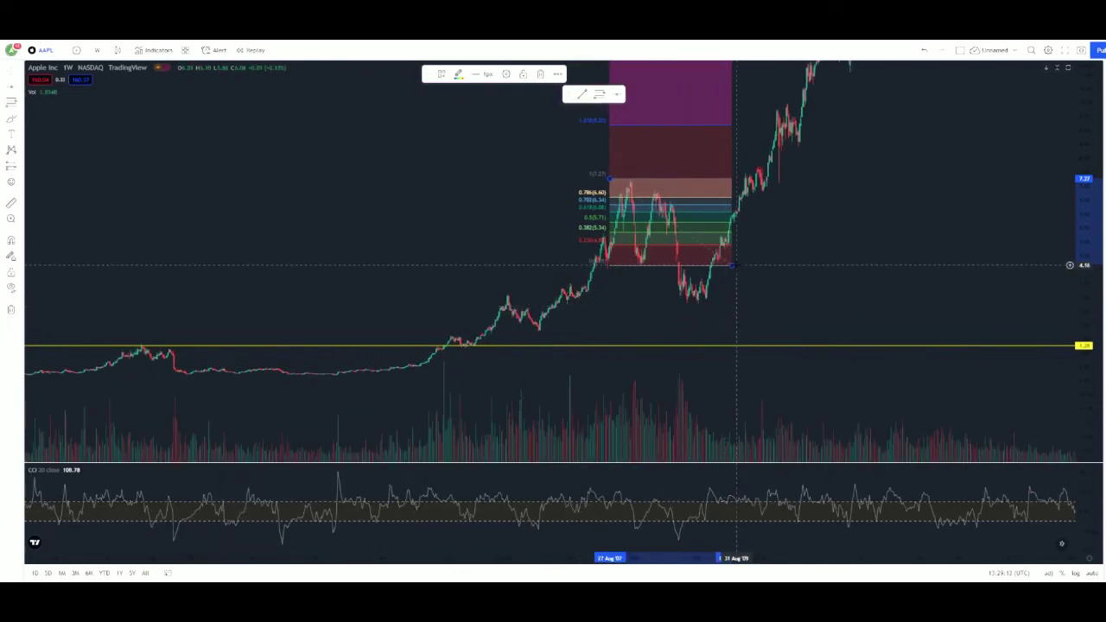
pyautogui.moveTo(735, 269); pyautogui.dragTo(852, 305)
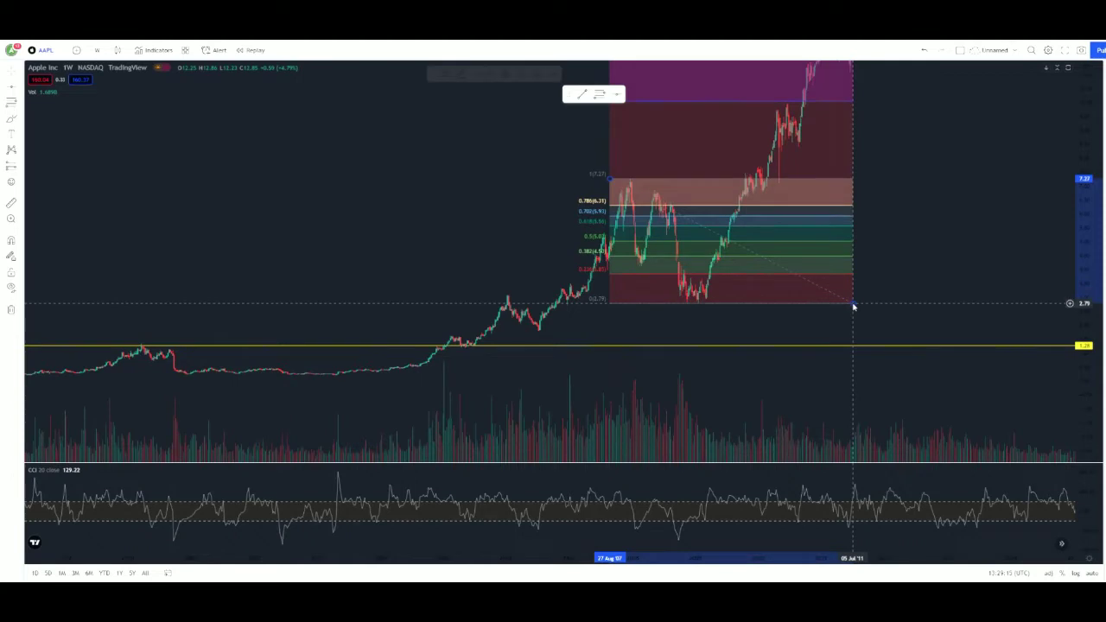
# Step: Extend the 2008 retracement's end point in time to around the low following the 2012 peak, at about 2.83
pyautogui.scroll(-4, 1065, 108)
pyautogui.moveTo(1090, 145); pyautogui.dragTo(1071, 250)
pyautogui.scroll(3, 966, 259)
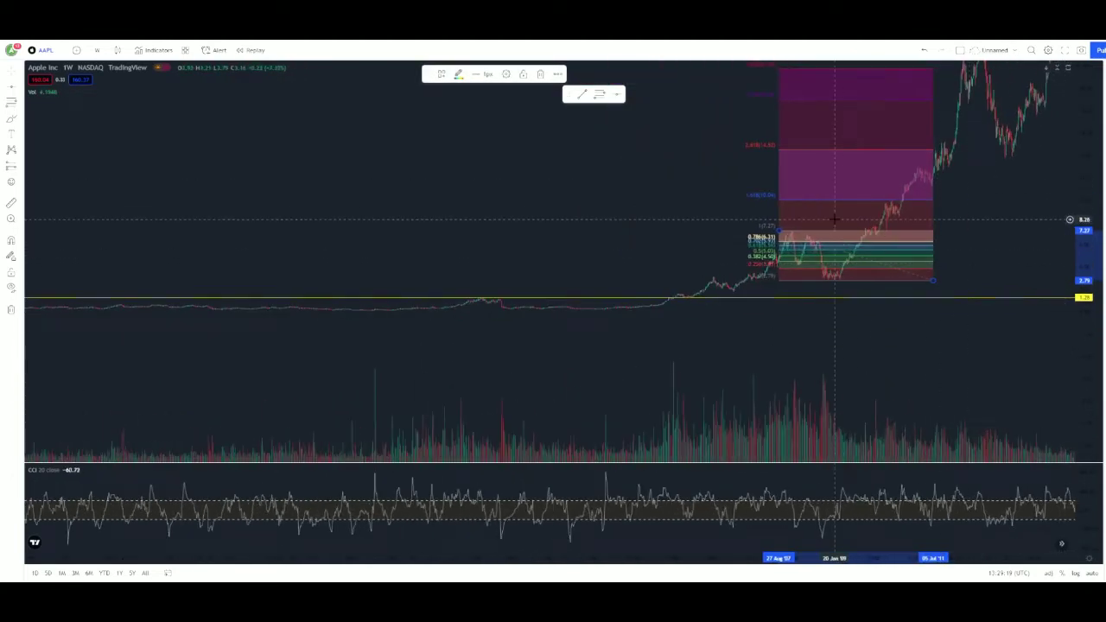
pyautogui.scroll(2, 834, 220)
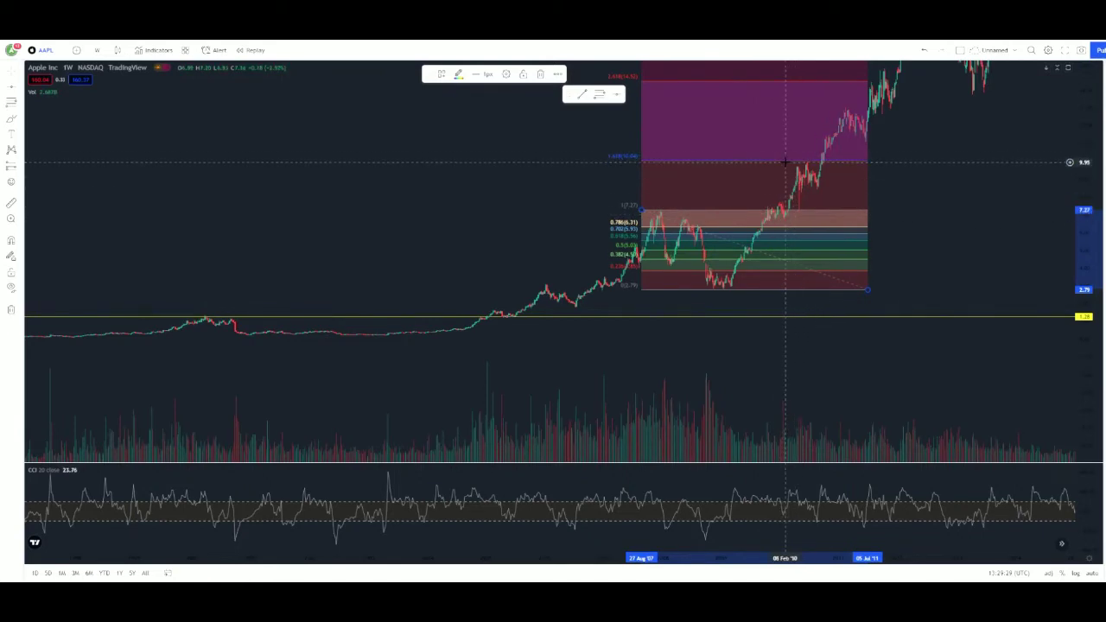
pyautogui.scroll(3, 785, 162)
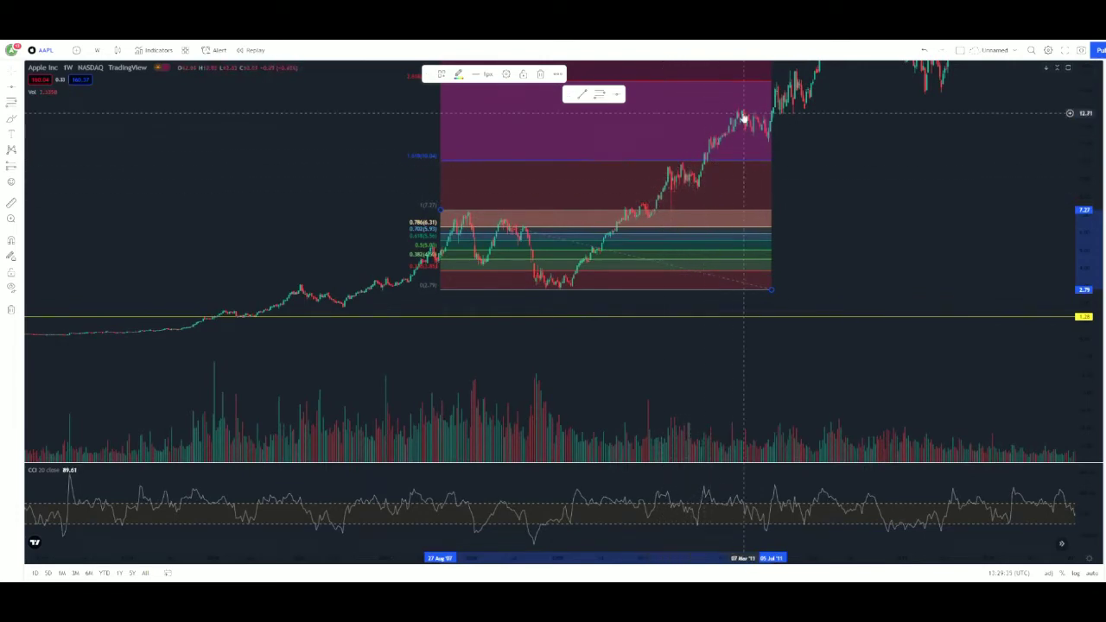
pyautogui.moveTo(852, 136); pyautogui.dragTo(790, 188)
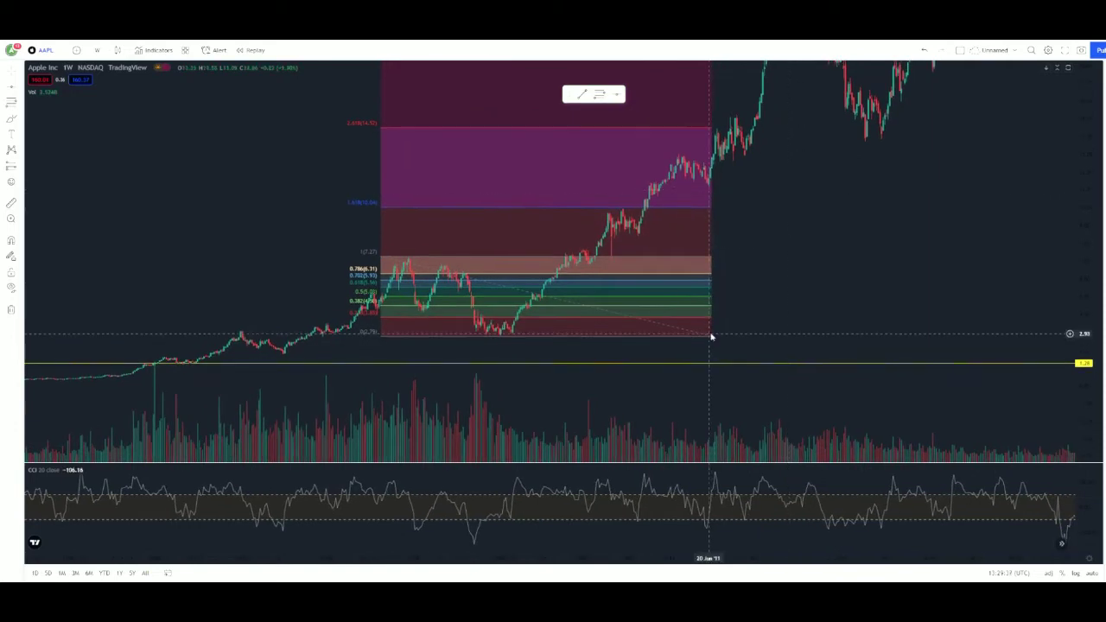
pyautogui.moveTo(713, 336); pyautogui.dragTo(874, 336)
# Step: Measure the pullback from about 23.01 at 19 Sep '11 to about 18.69 at 04 Feb '13, and clear the measurement
pyautogui.moveTo(1009, 213); pyautogui.dragTo(968, 268)
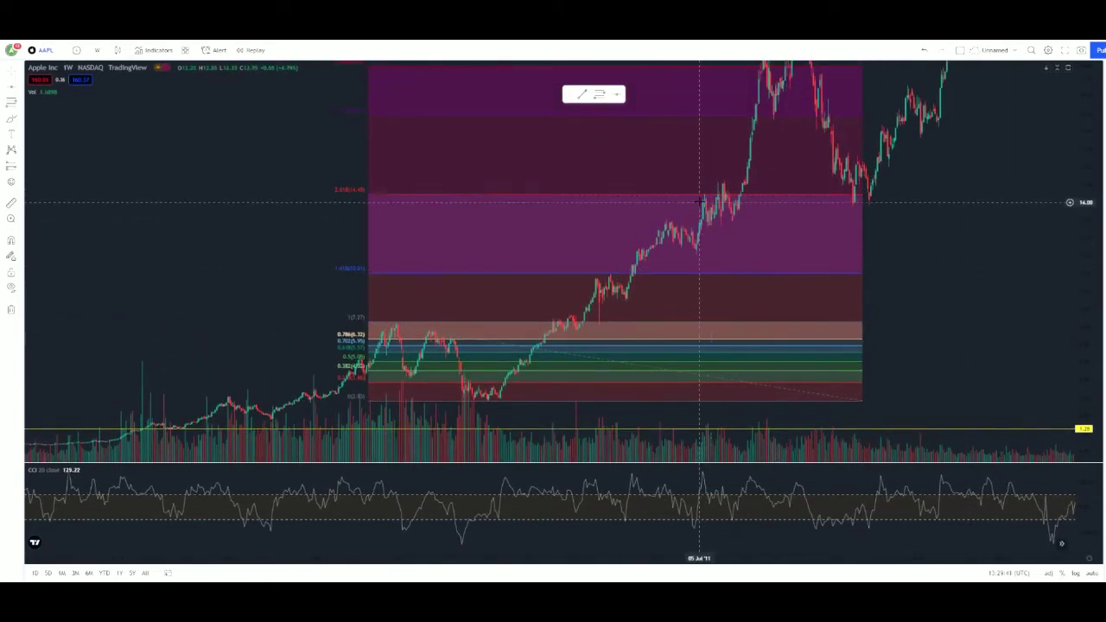
pyautogui.scroll(-3, 1080, 250)
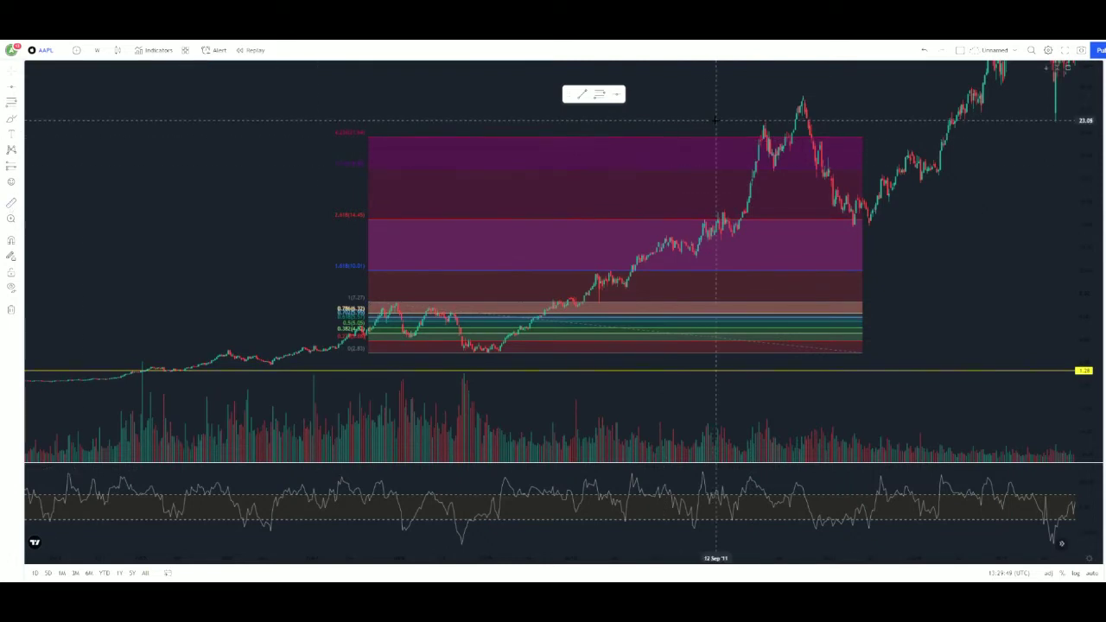
pyautogui.moveTo(717, 121); pyautogui.dragTo(836, 172)
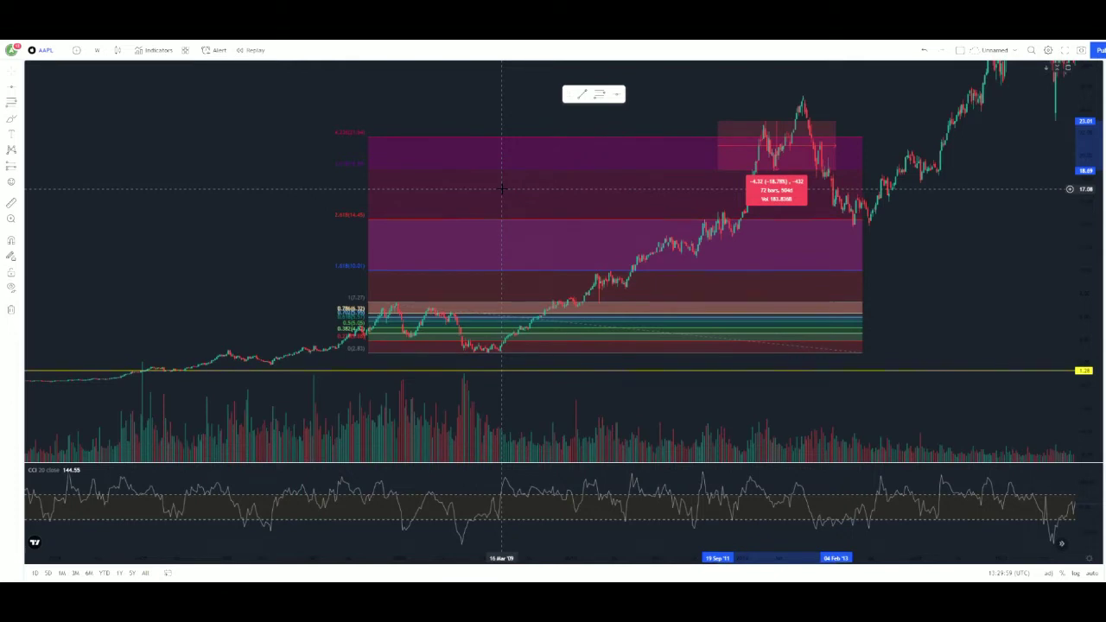
pyautogui.click(817, 160)
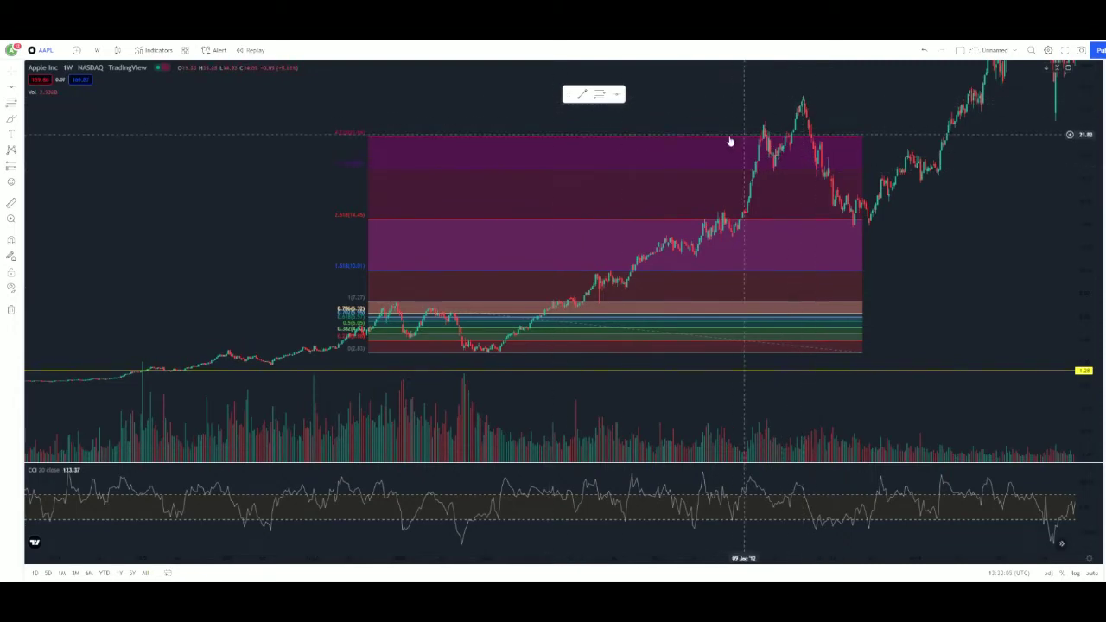
# Step: Measure the rise from about 2.78 at 01 Jun '09 to the 2012 peak, at about 25.24 on 22 Jan '13
pyautogui.moveTo(845, 128); pyautogui.dragTo(686, 167)
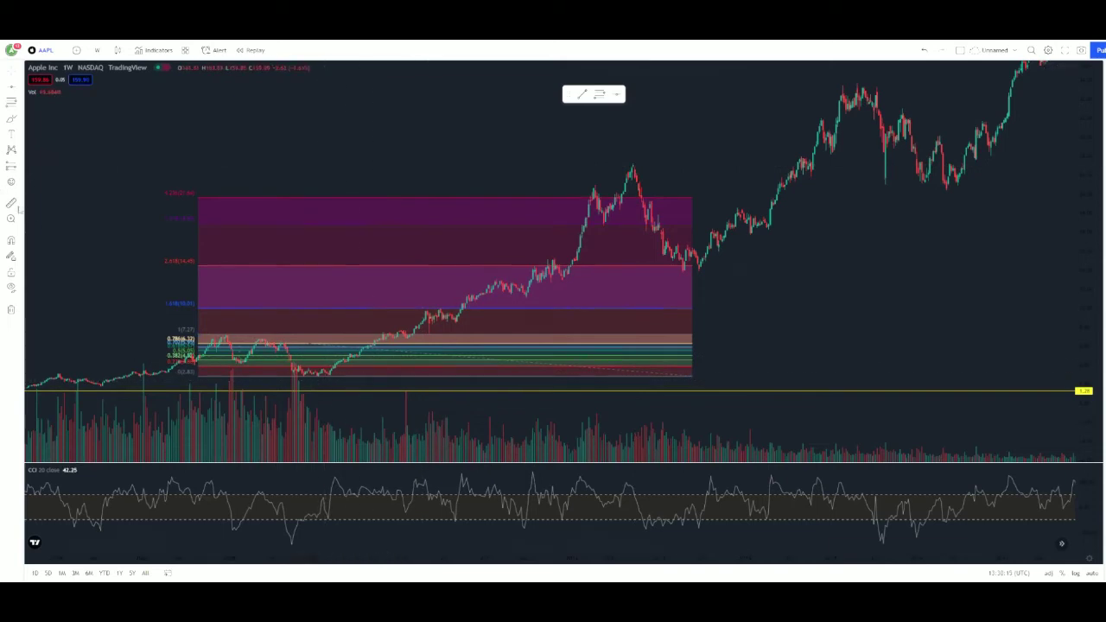
pyautogui.keyDown('shift'); pyautogui.click(351, 373); pyautogui.keyUp('shift')
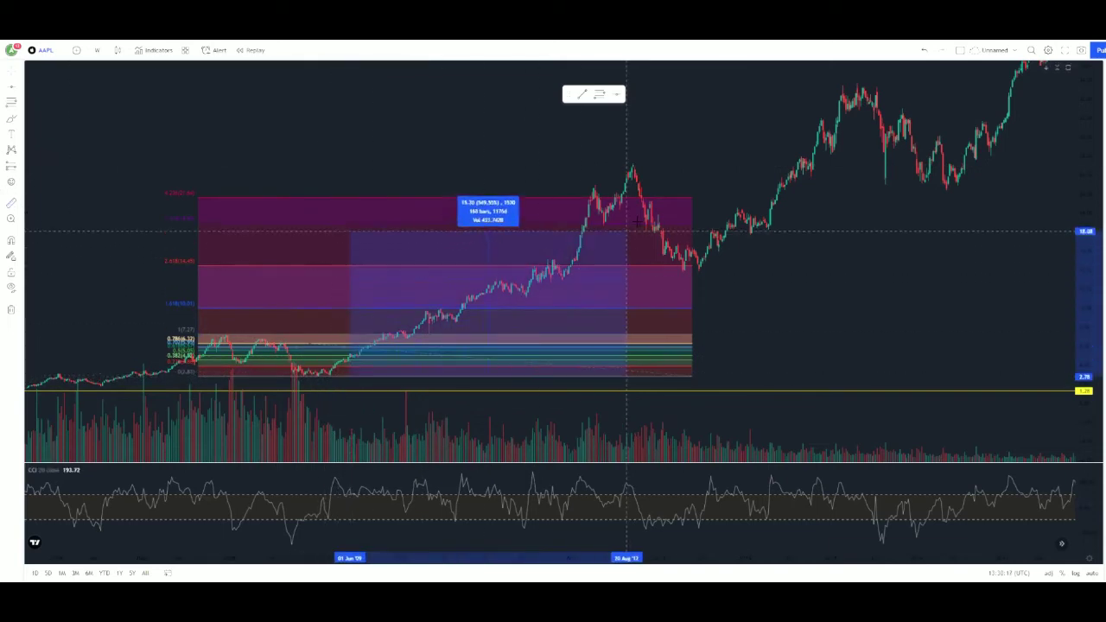
pyautogui.click(663, 159)
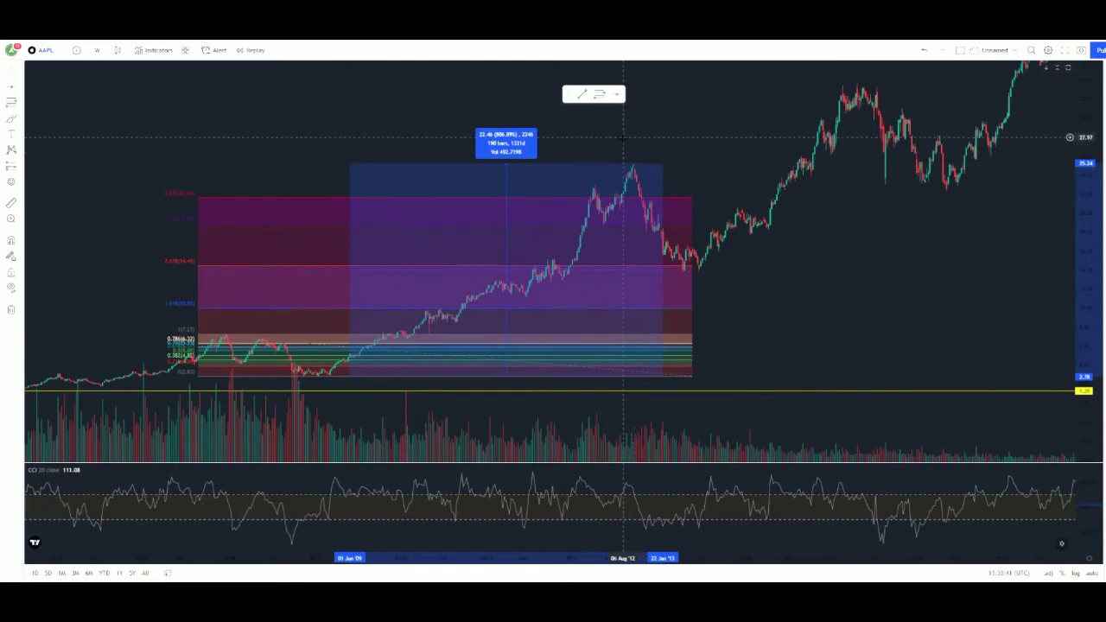
# Step: Clear the rise measurement and delete the Fibonacci retracement drawn over the 2008 decline
pyautogui.click(634, 166)
pyautogui.click(519, 202)
pyautogui.press('Delete')
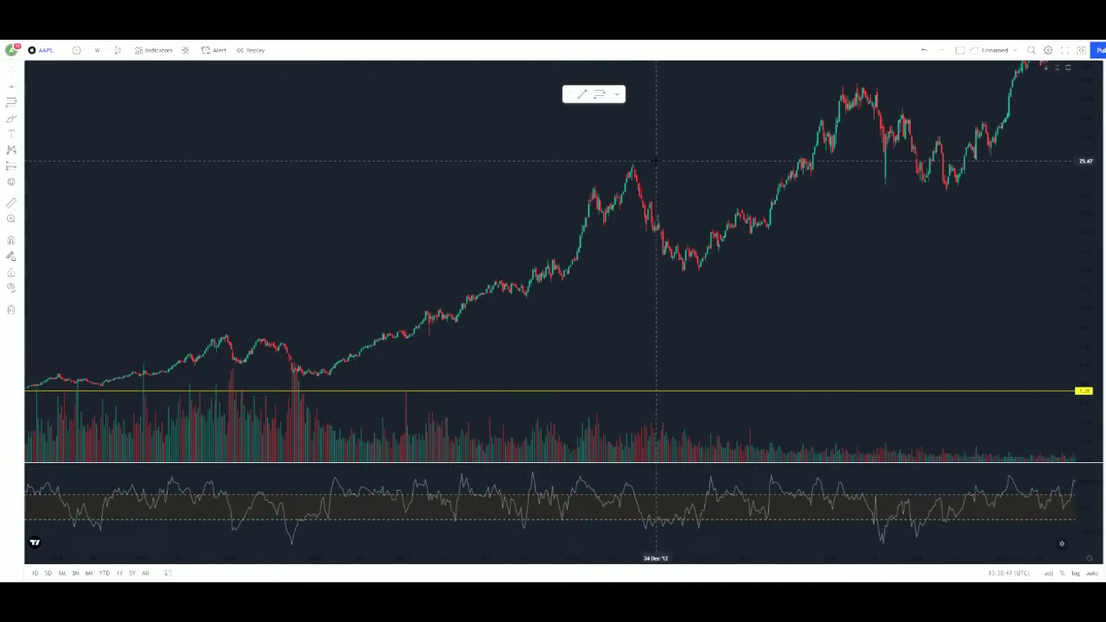
# Step: Measure the 2012–13 decline from about 25.24 to 13.78, and draw a Fibonacci retracement from about 25.20 at 04 Jun '12 to 13.69 at 16 Feb '16
pyautogui.moveTo(653, 162); pyautogui.dragTo(739, 273)
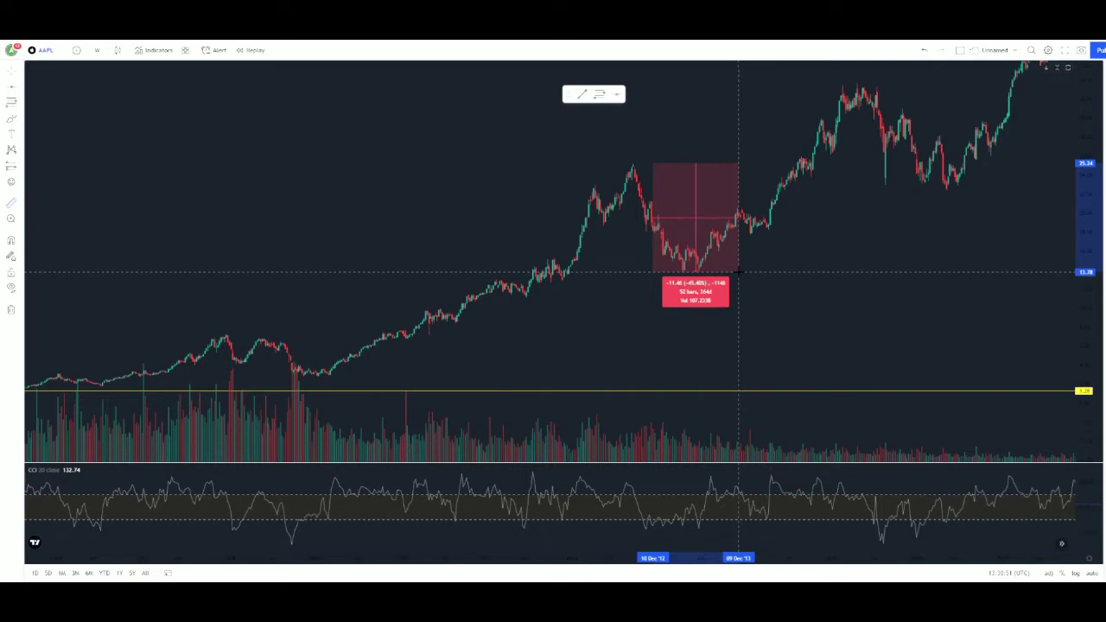
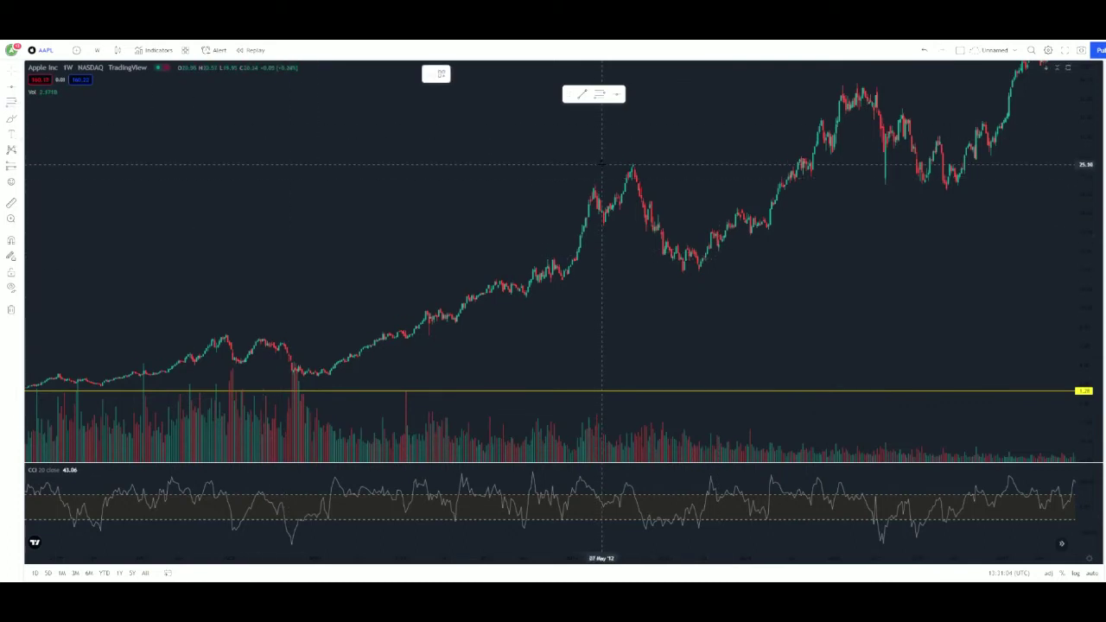
pyautogui.moveTo(609, 162); pyautogui.dragTo(928, 275)
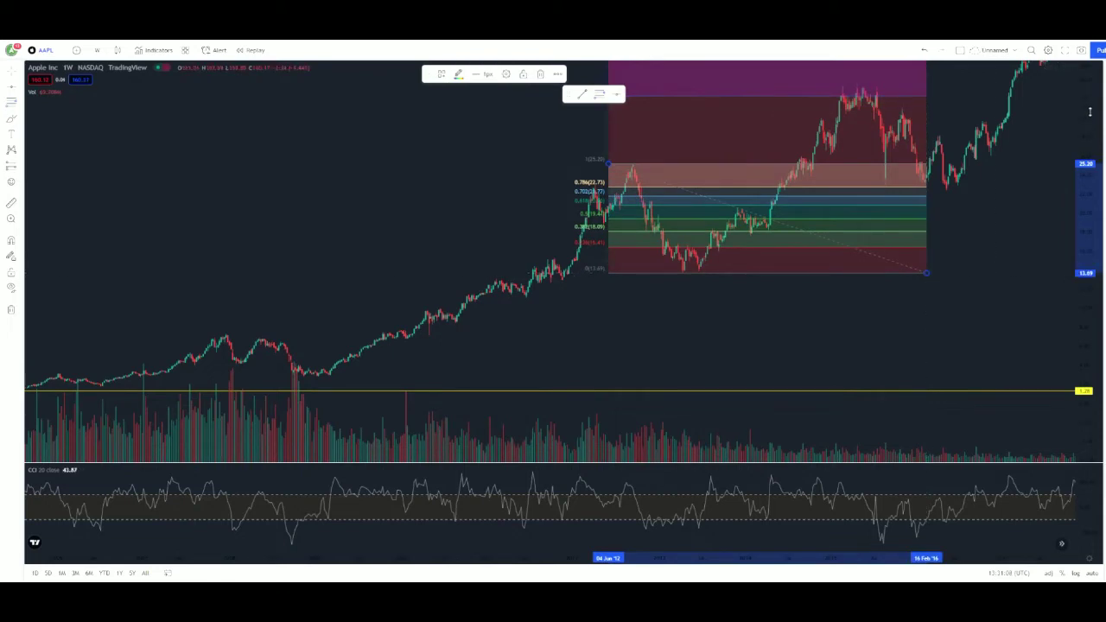
pyautogui.moveTo(1090, 112); pyautogui.dragTo(1089, 139)
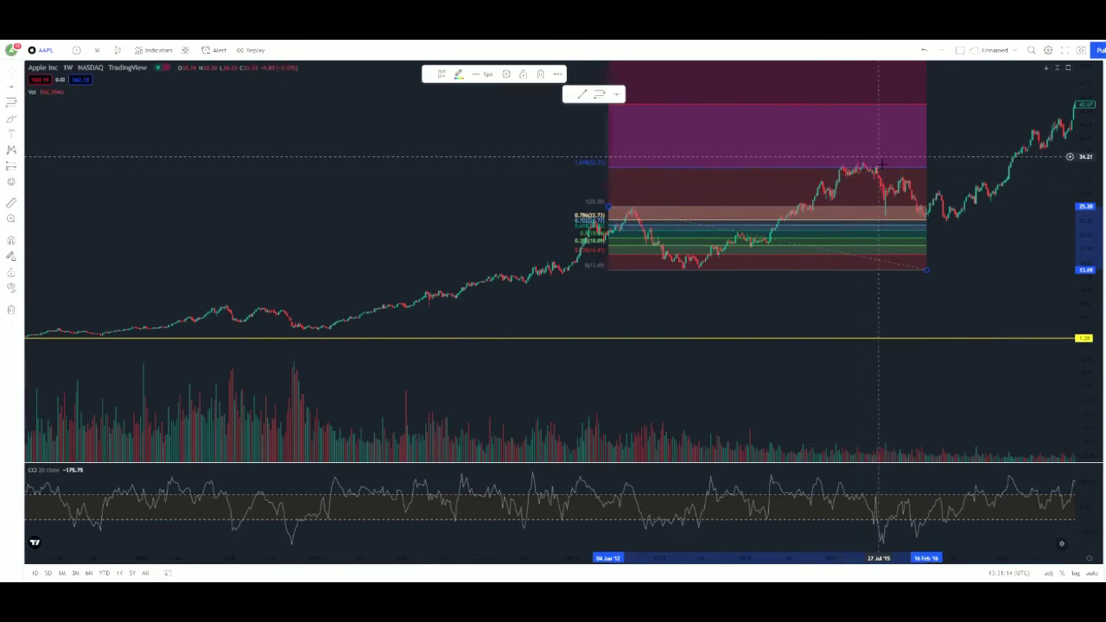
# Step: Extend the end point of the retracement over the 2012–13 decline in time to 07 Sep '21, at about 13.73
pyautogui.scroll(-5, 880, 159)
pyautogui.moveTo(1012, 316); pyautogui.dragTo(786, 358)
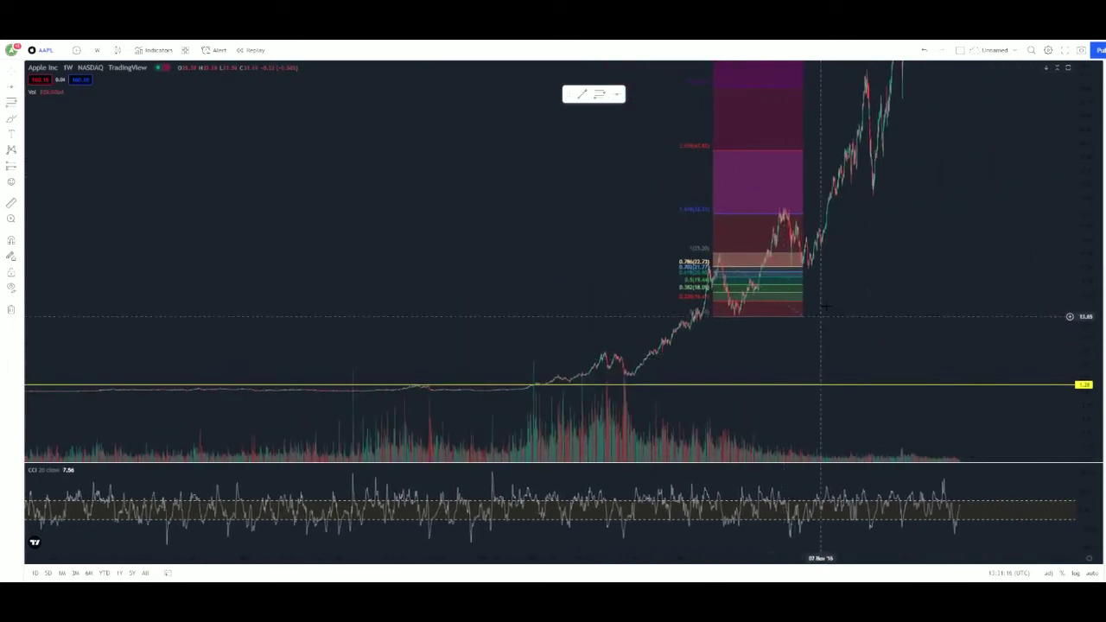
pyautogui.scroll(2, 860, 198)
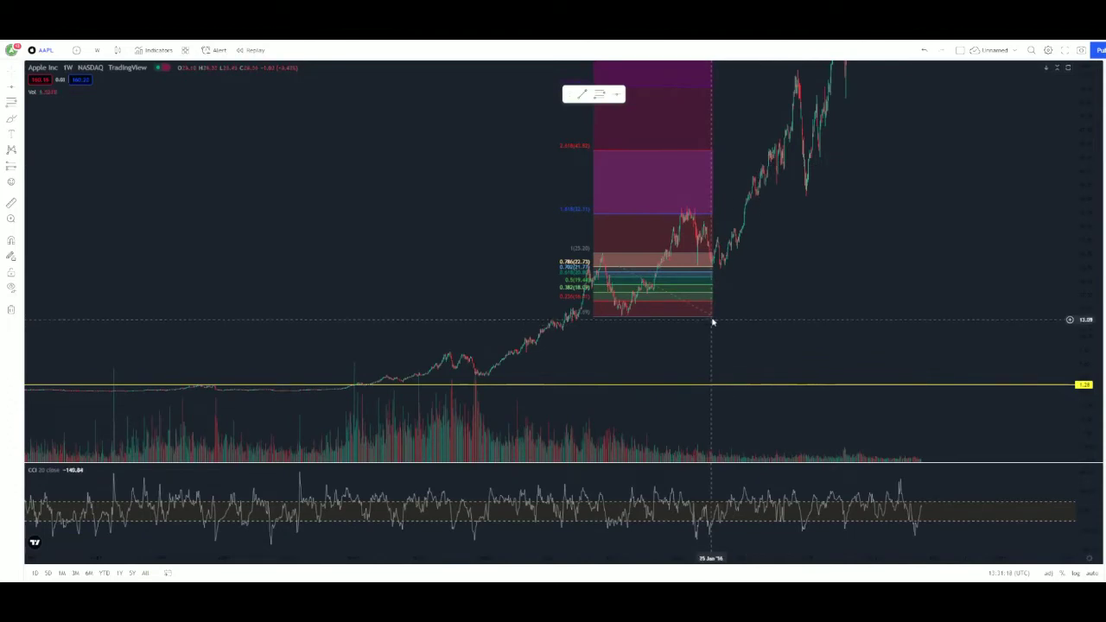
pyautogui.moveTo(713, 321)
pyautogui.mouseDown()
pyautogui.moveTo(784, 311)
pyautogui.moveTo(894, 319)
pyautogui.mouseUp()
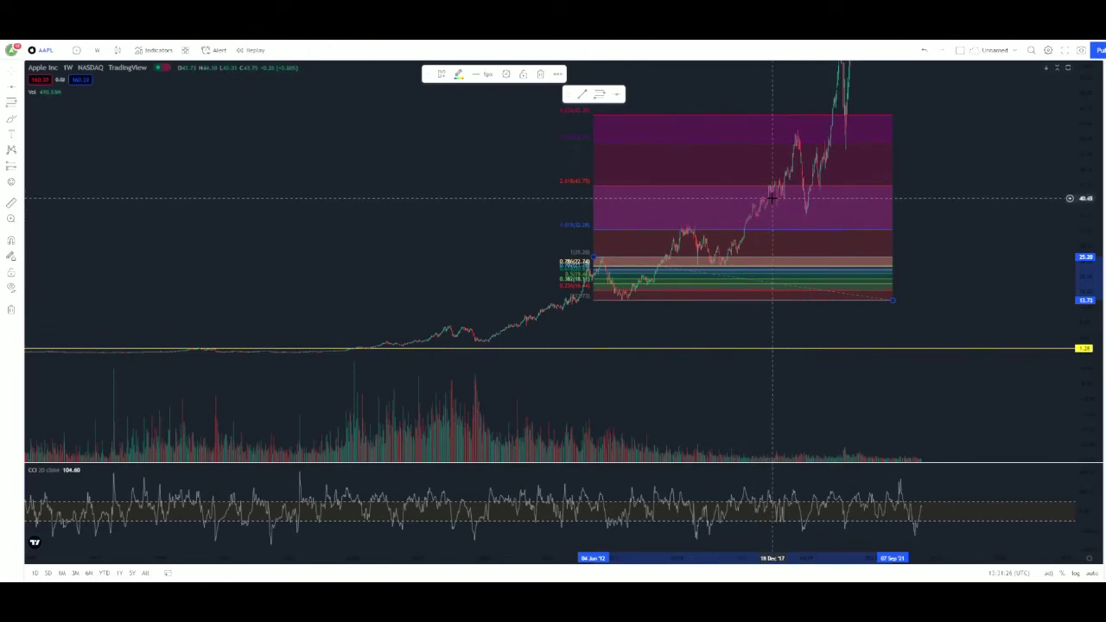
# Step: Measure the late 2018 decline from about 58.41 at 26 Nov '18 to about 35.74 at 19 Aug '19, and clear the measurement
pyautogui.scroll(5, 797, 143)
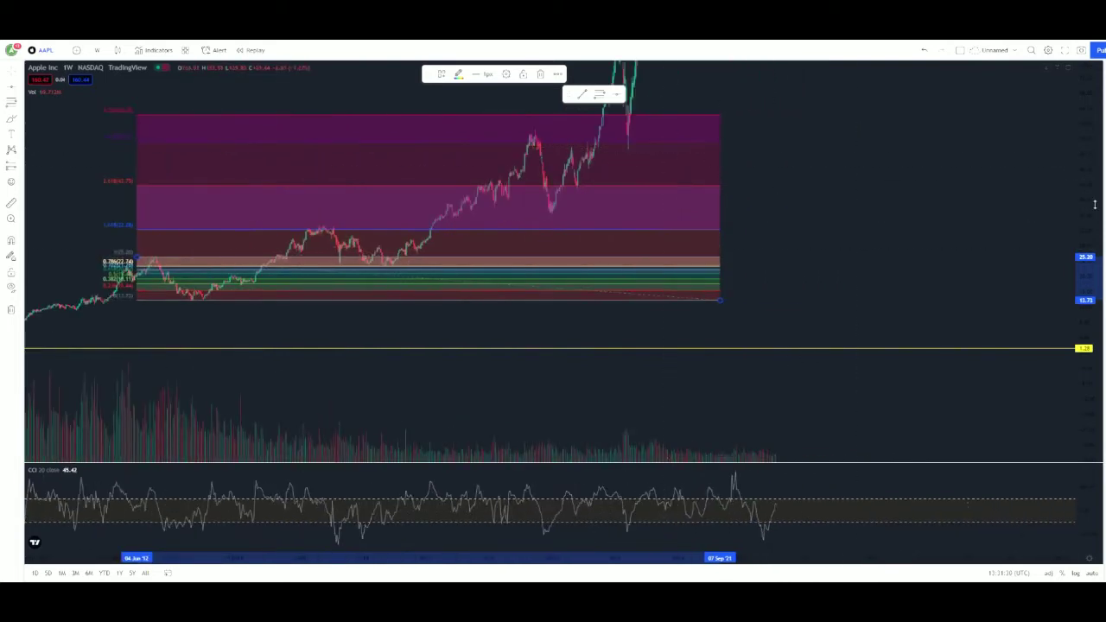
pyautogui.scroll(3, 908, 216)
pyautogui.moveTo(864, 185); pyautogui.dragTo(1055, 310)
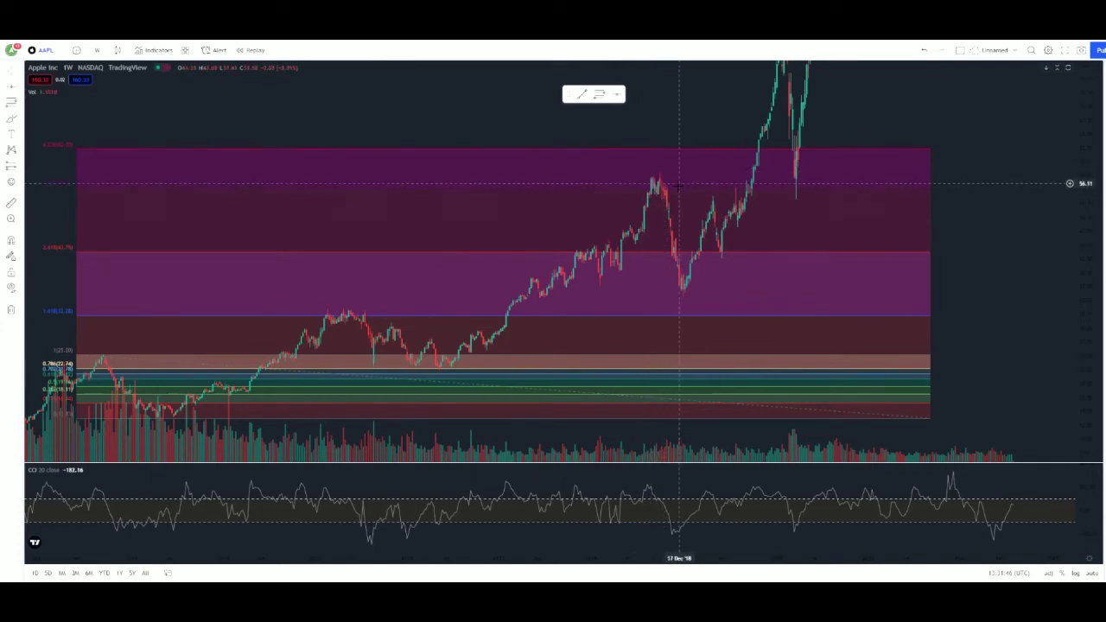
pyautogui.scroll(1, 662, 180)
pyautogui.scroll(-3, 662, 180)
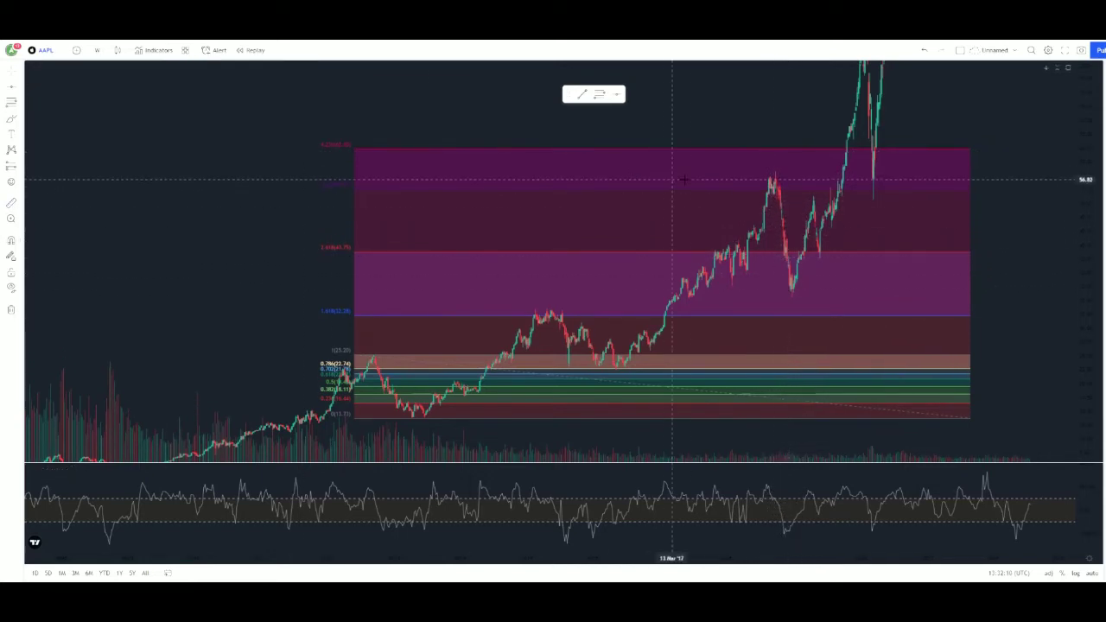
pyautogui.click(786, 173)
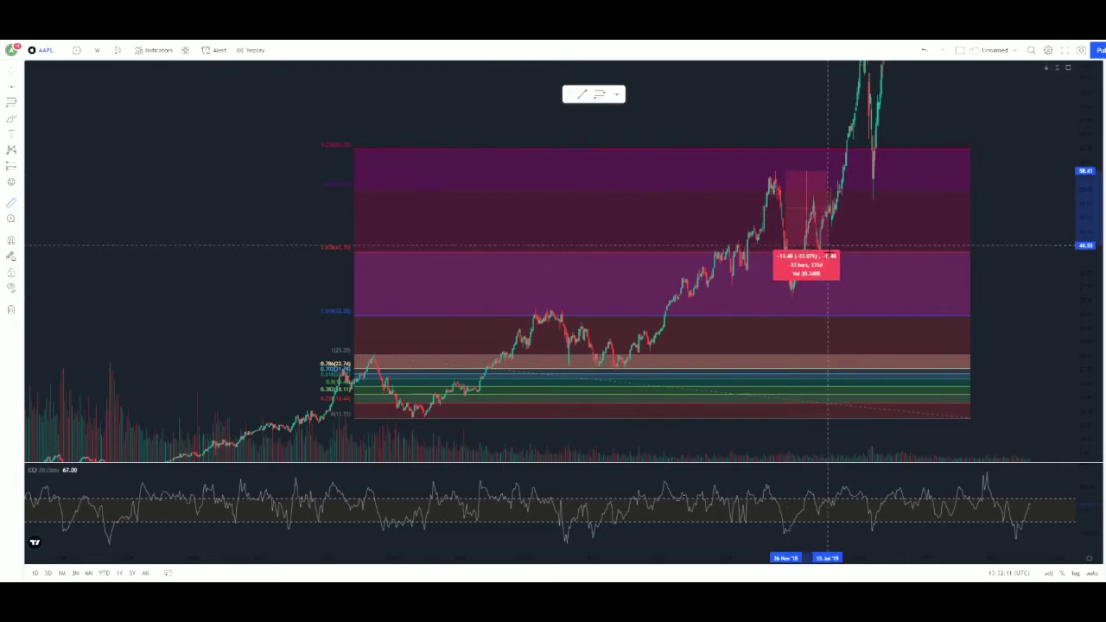
pyautogui.click(832, 296)
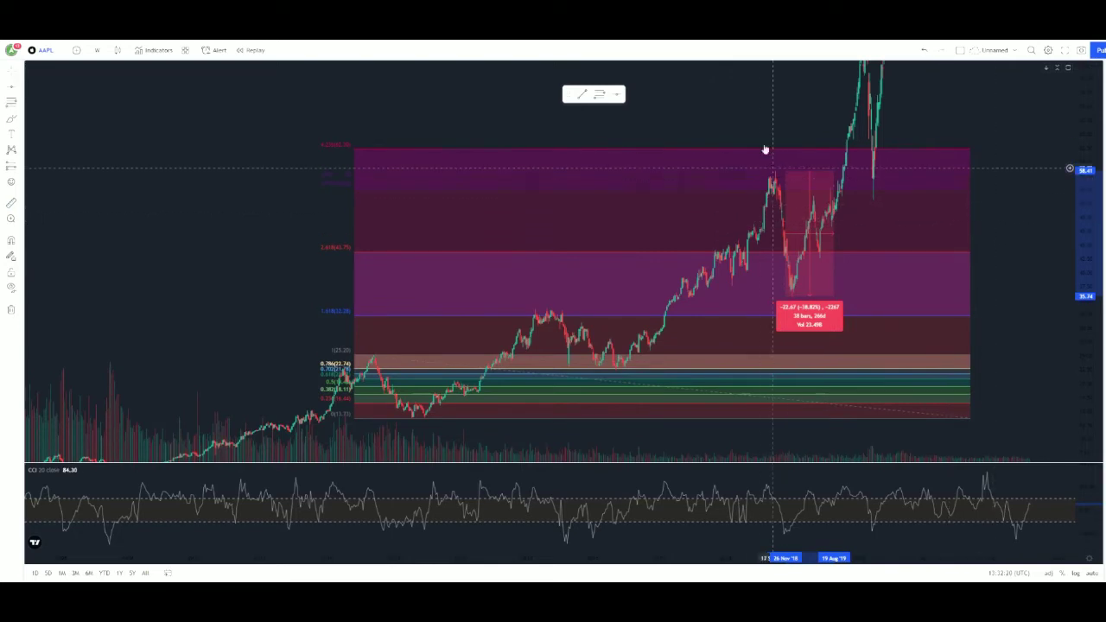
pyautogui.scroll(3, 1009, 185)
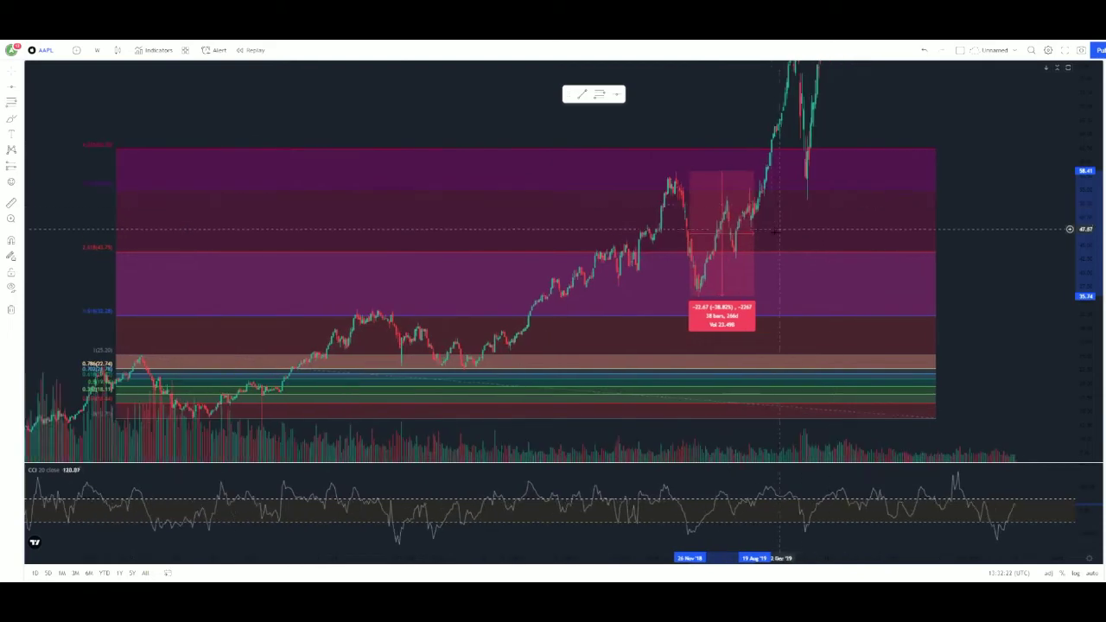
pyautogui.click(1009, 185)
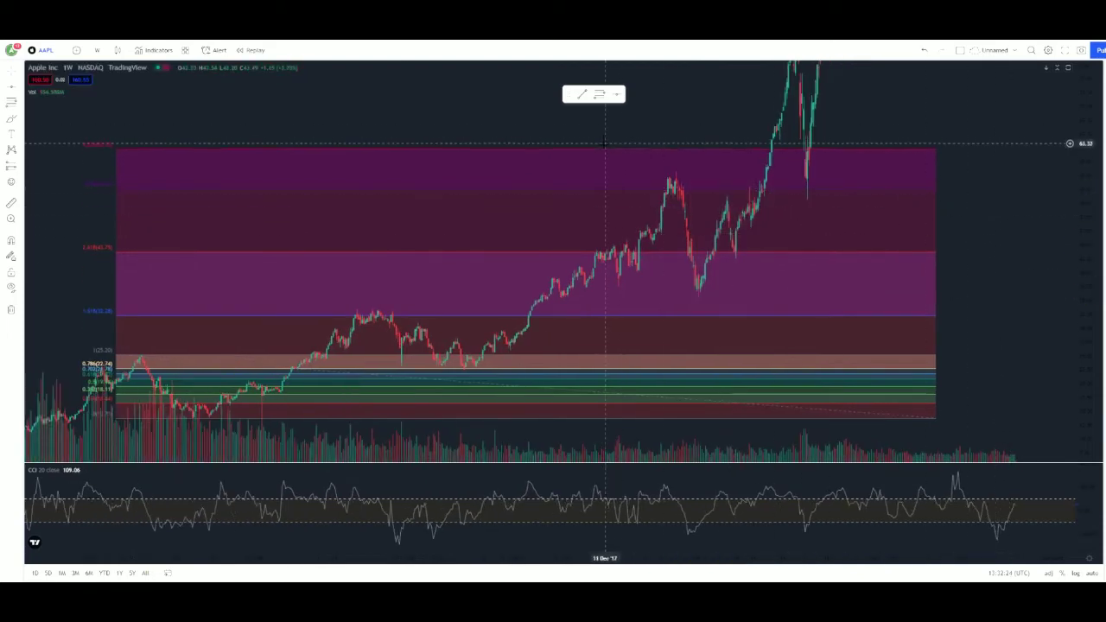
# Step: Delete the 2012 decline's Fibonacci retracement and draw one over the 2018 decline, from about 58.42 at 05 Feb '18 to 35.83 at 19 Dec '22
pyautogui.click(602, 152)
pyautogui.click(538, 74)
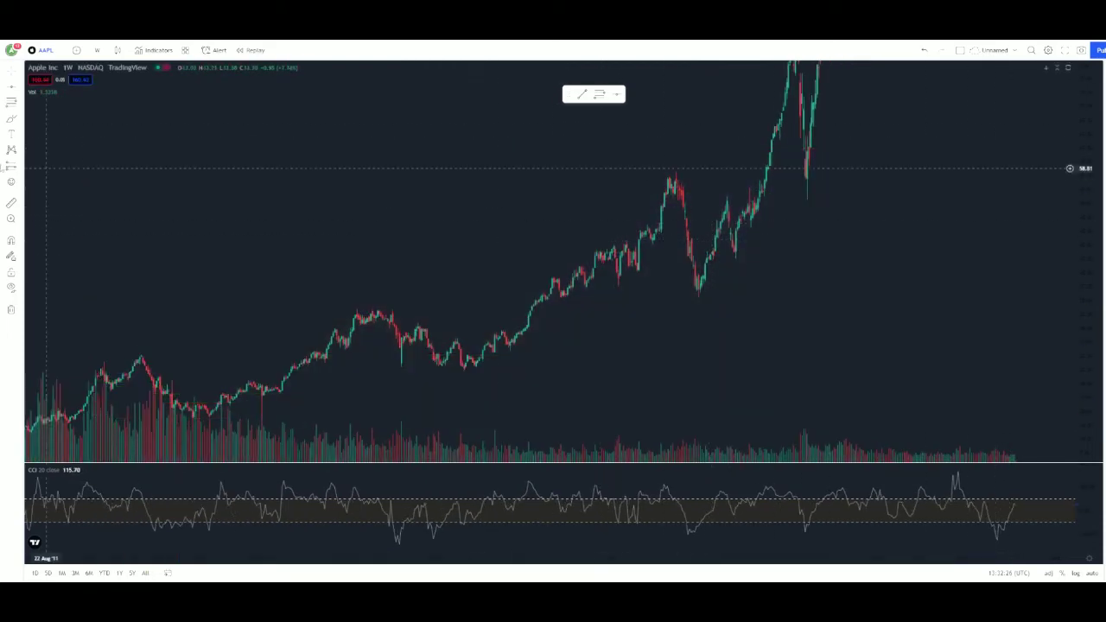
pyautogui.scroll(-5, 370, 130)
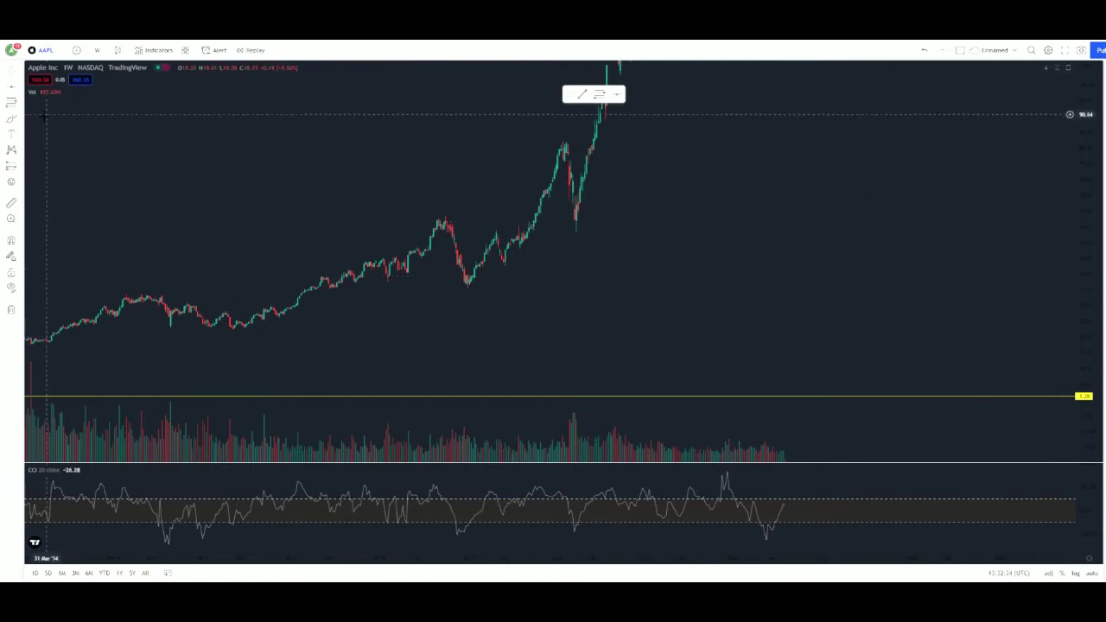
pyautogui.click(387, 215)
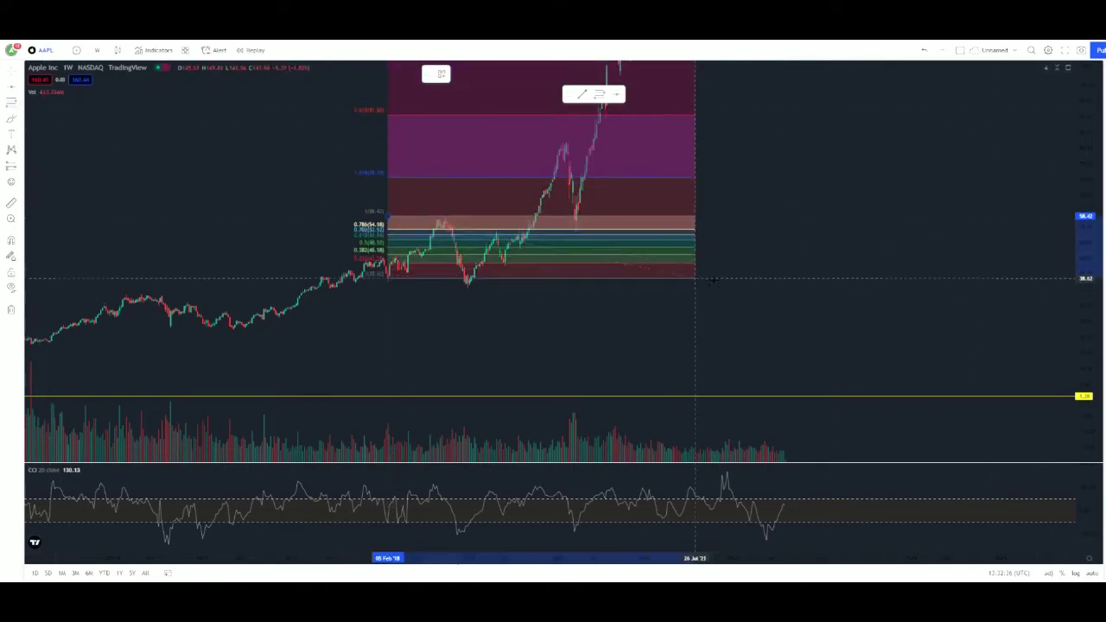
pyautogui.click(817, 288)
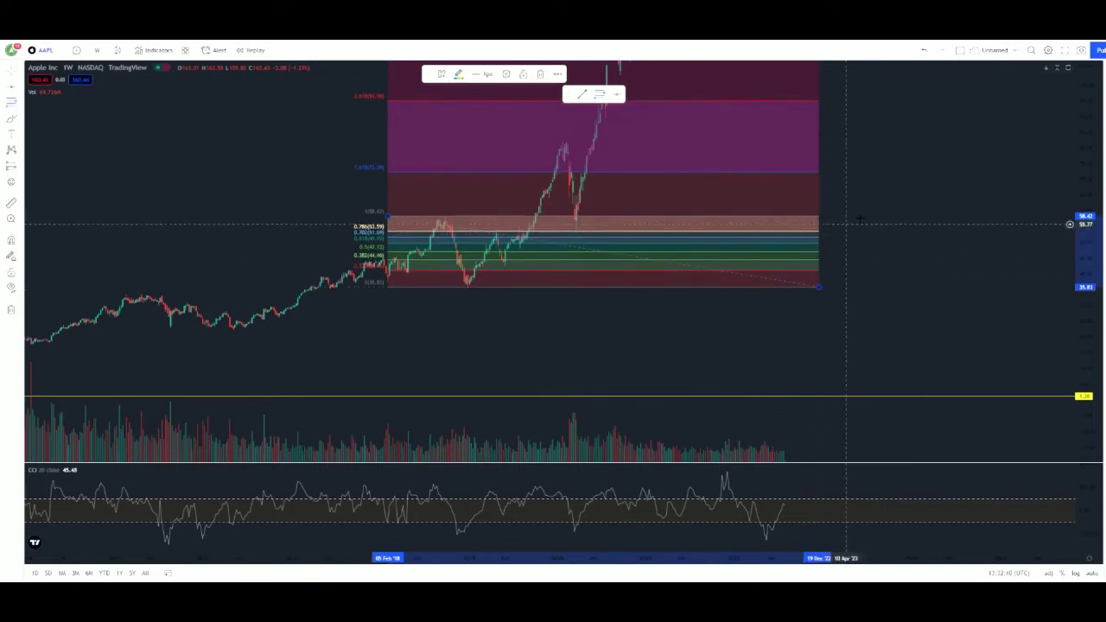
# Step: Measure the September 2020 pullback from its peak at about 138.25 down to about 103.41, and clear the measurement
pyautogui.moveTo(1091, 106); pyautogui.dragTo(1093, 339)
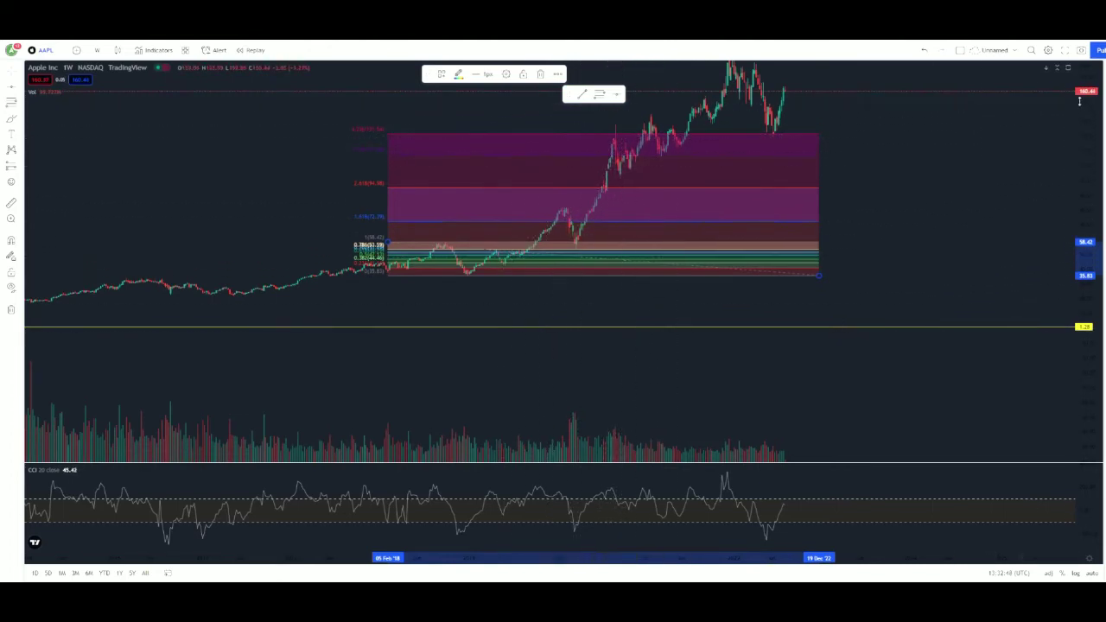
pyautogui.hotkey('alt', 'r')
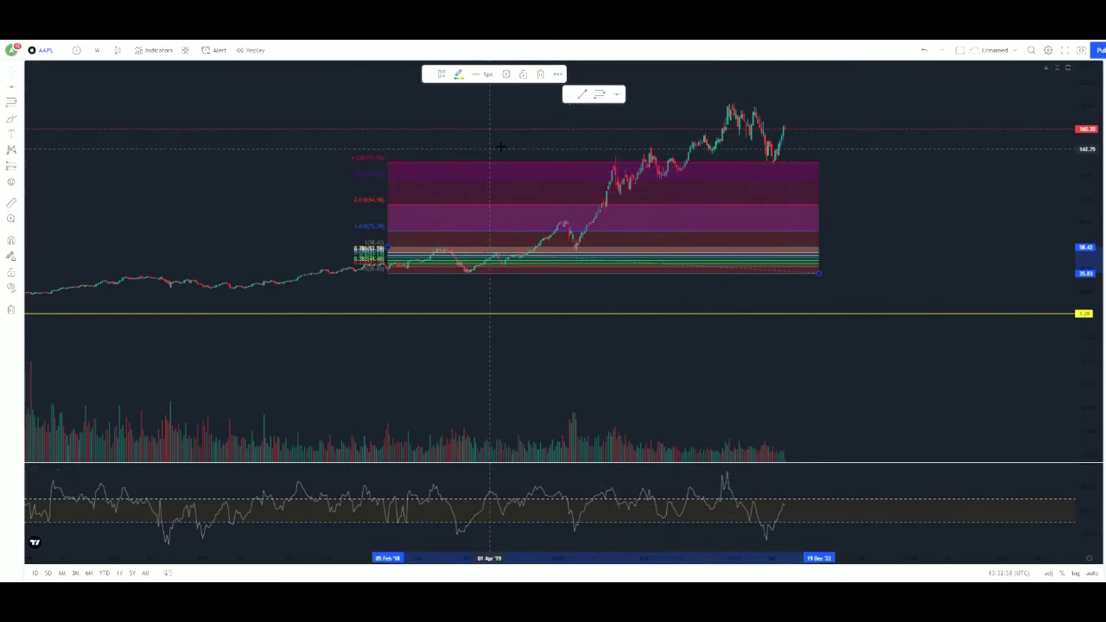
pyautogui.keyDown('shift'); pyautogui.click(573, 154); pyautogui.keyUp('shift')
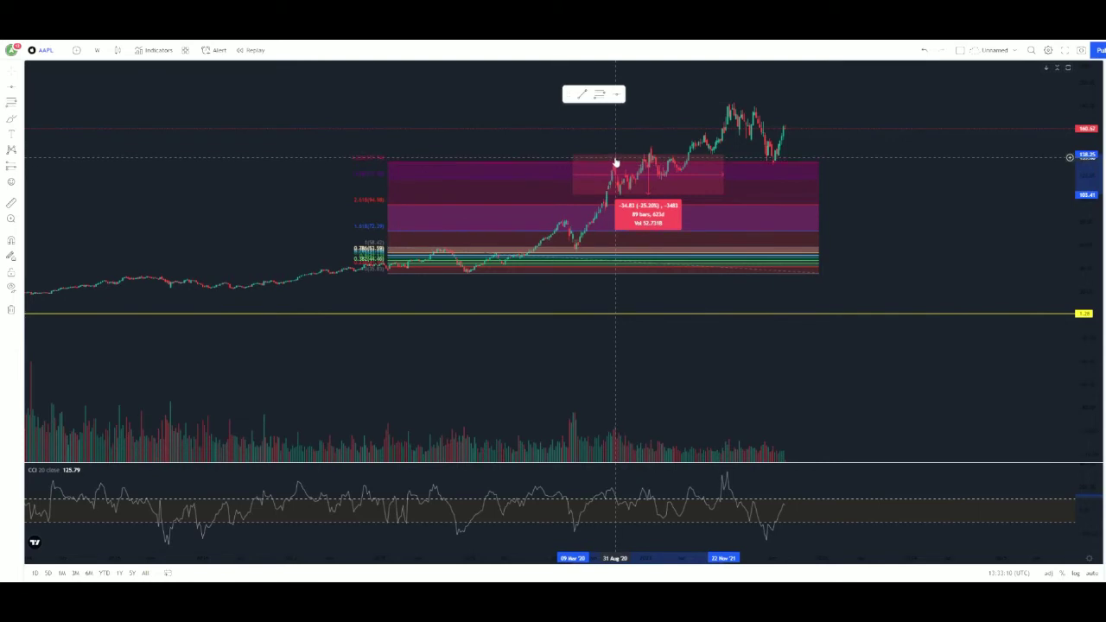
pyautogui.click(927, 259)
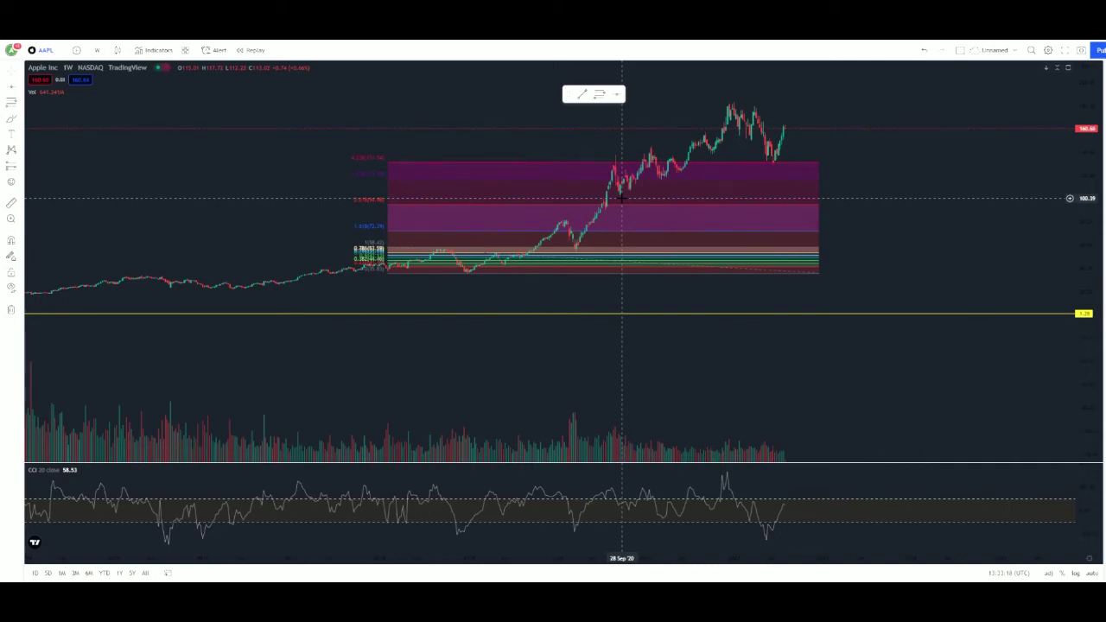
# Step: Switch the chart to the daily interval and examine the September 2020 peak against the retracement's extension levels
pyautogui.click(96, 49)
pyautogui.click(121, 342)
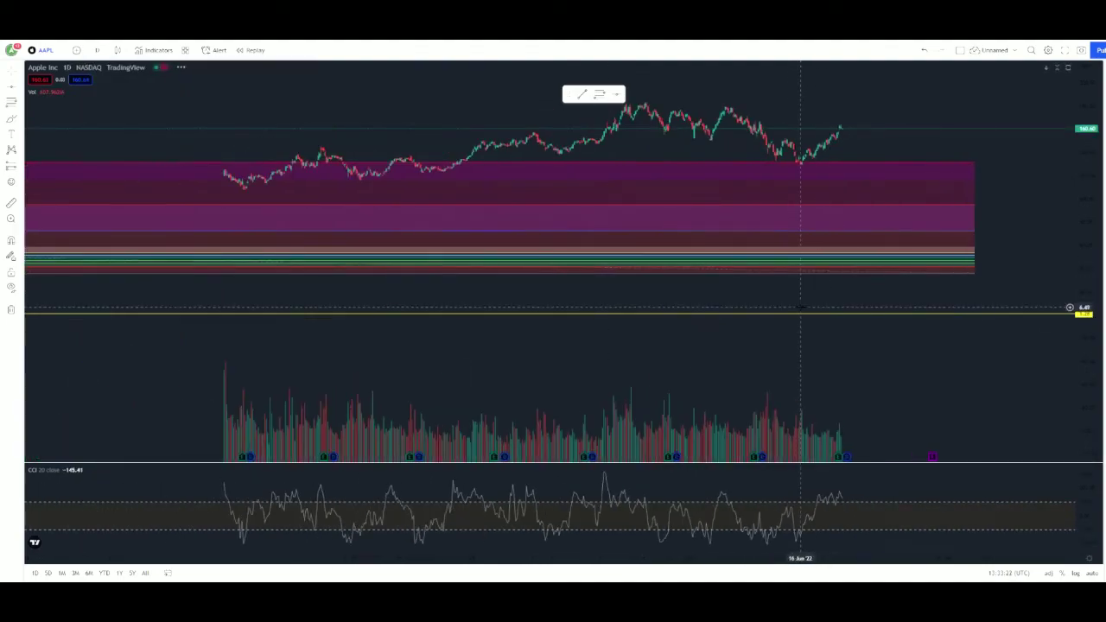
pyautogui.scroll(5, 1069, 347)
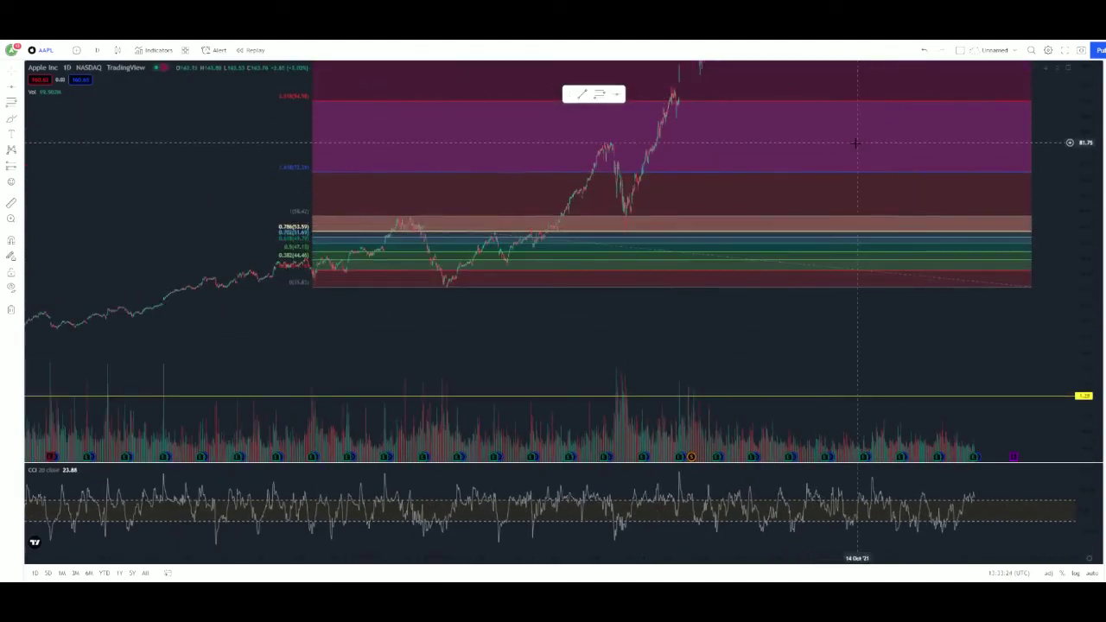
pyautogui.scroll(5, 803, 265)
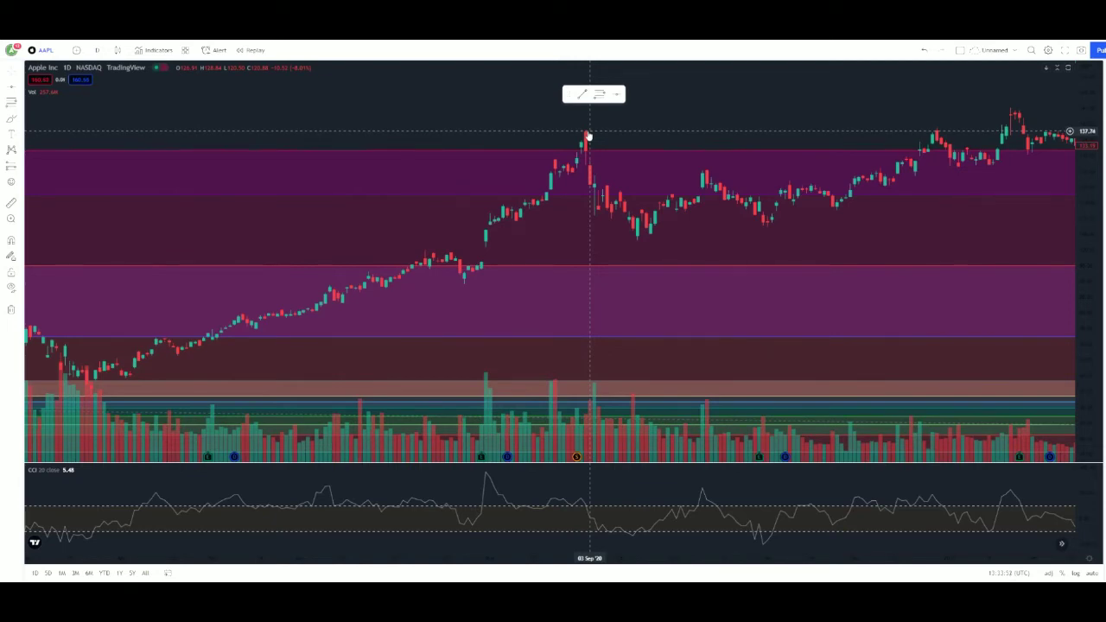
pyautogui.scroll(-10, 694, 340)
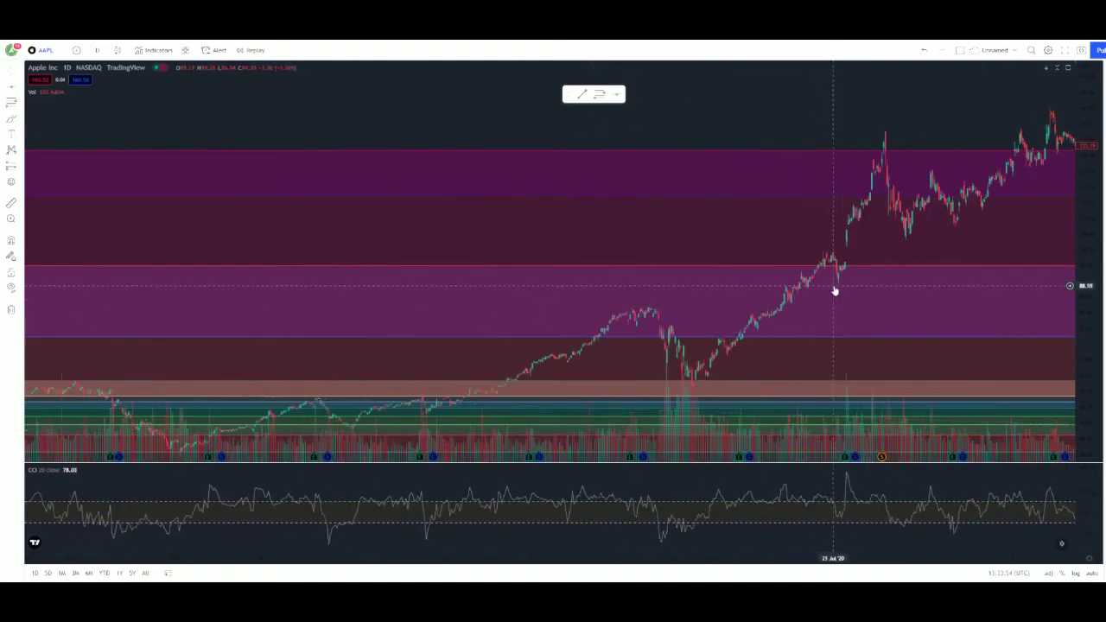
# Step: Delete the Fibonacci retracement drawn over the 2018 decline
pyautogui.moveTo(912, 259); pyautogui.dragTo(694, 197)
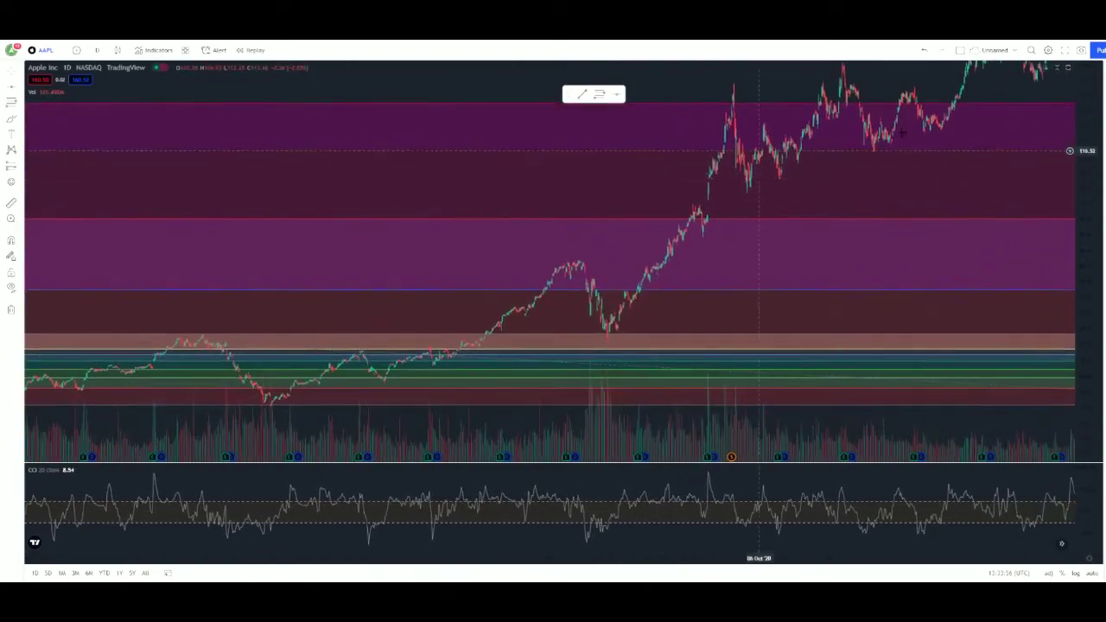
pyautogui.moveTo(1089, 89); pyautogui.dragTo(1077, 247)
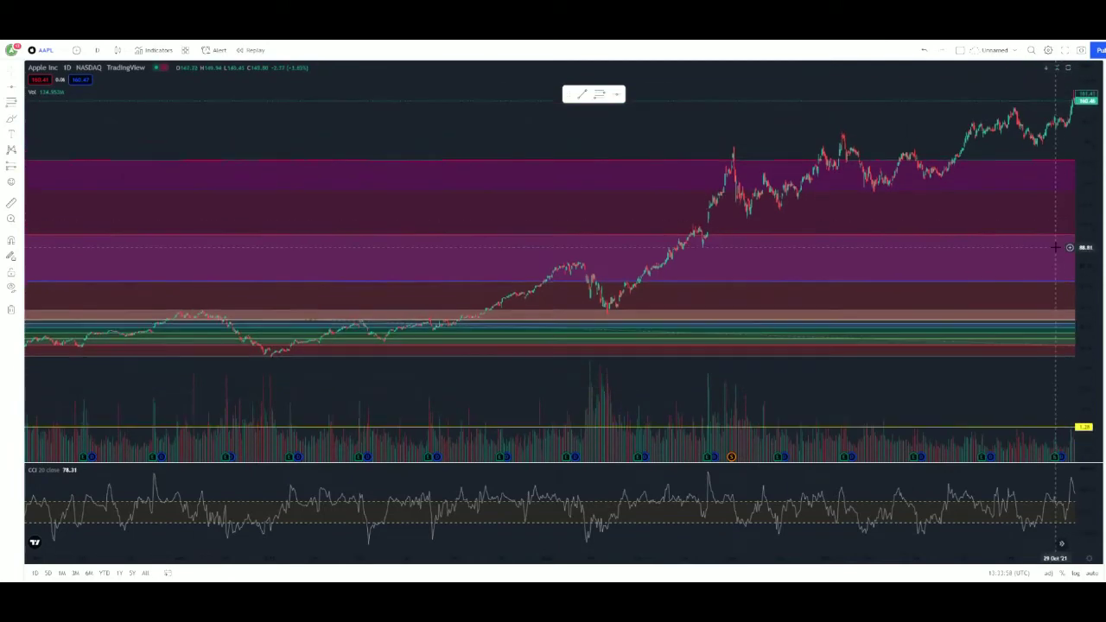
pyautogui.scroll(-5, 834, 287)
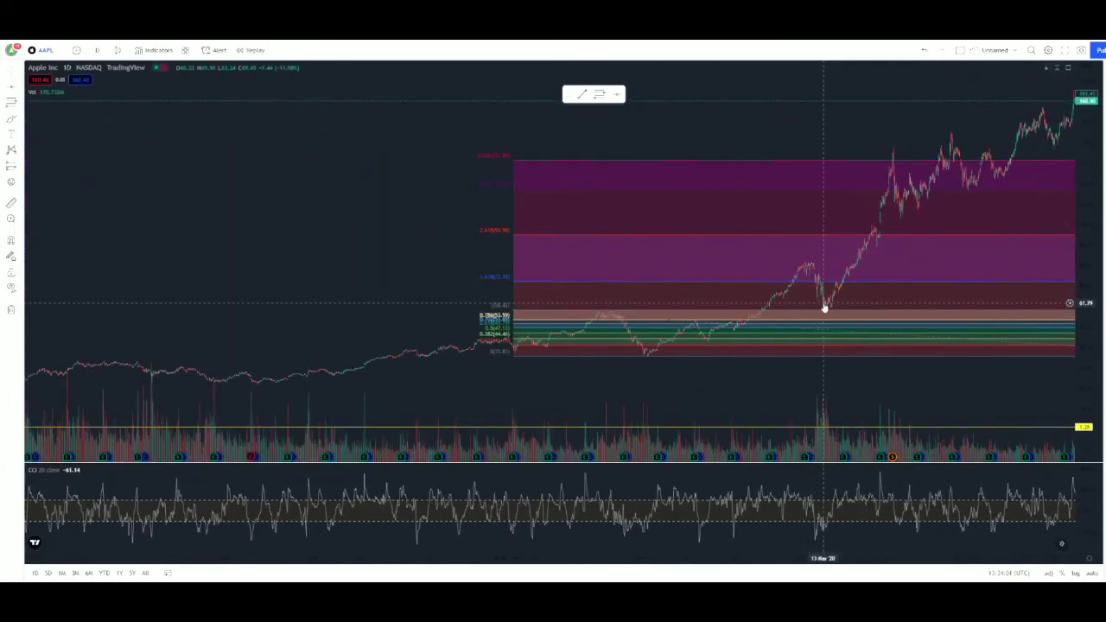
pyautogui.click(758, 163)
pyautogui.click(540, 75)
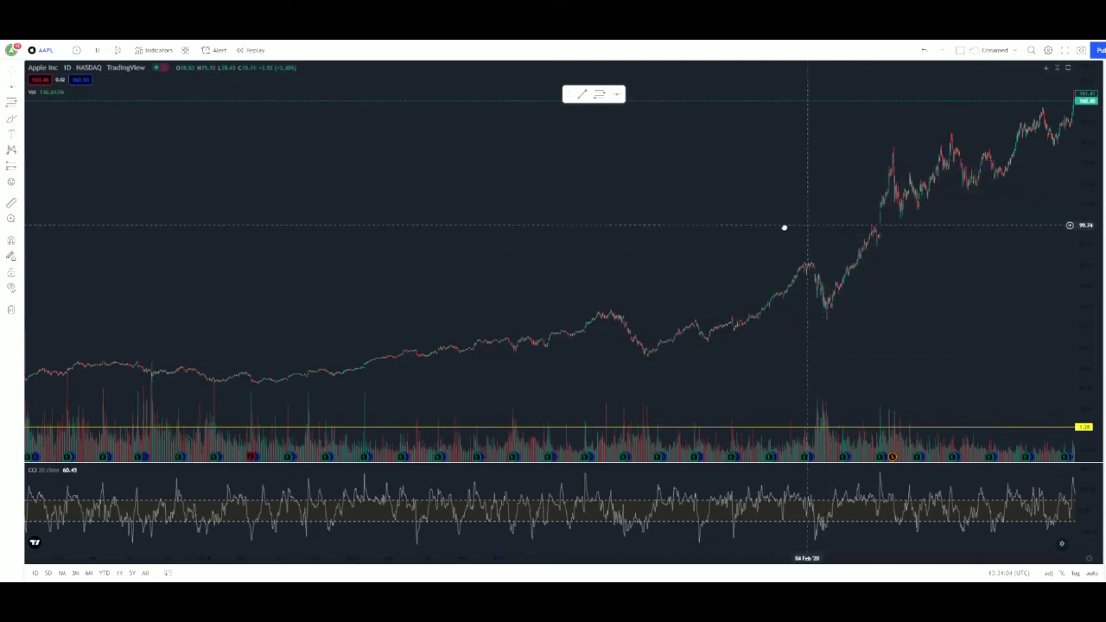
# Step: Draw a Fibonacci retracement over the early 2020 decline, from about 81.94 at 03 Dec '19 to about 53.43 at 22 Feb '23
pyautogui.moveTo(783, 227); pyautogui.dragTo(563, 237)
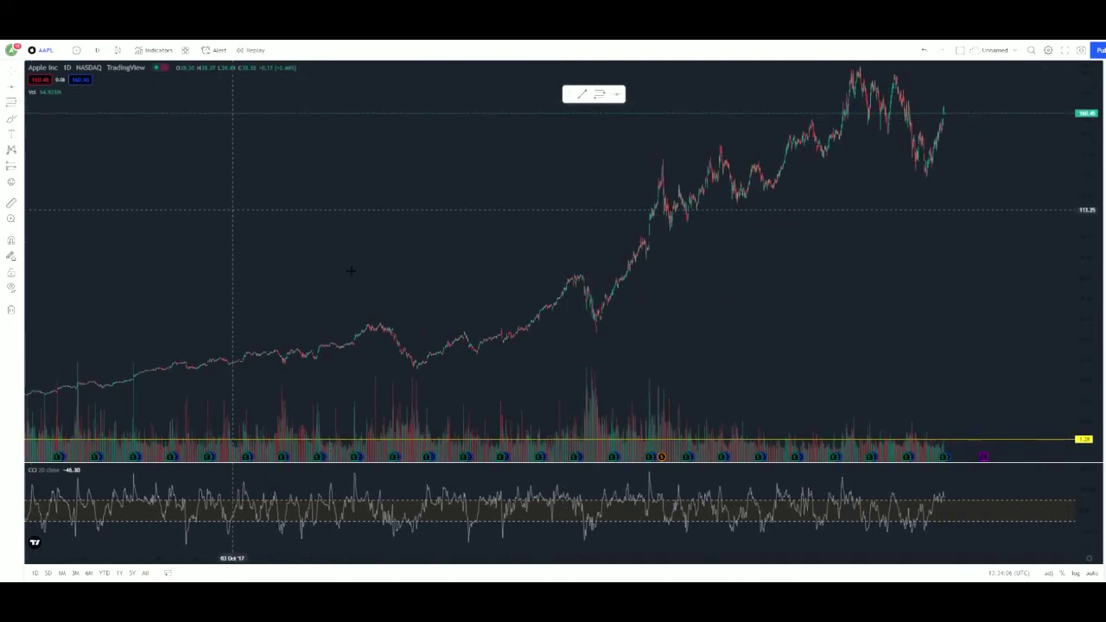
pyautogui.click(551, 275)
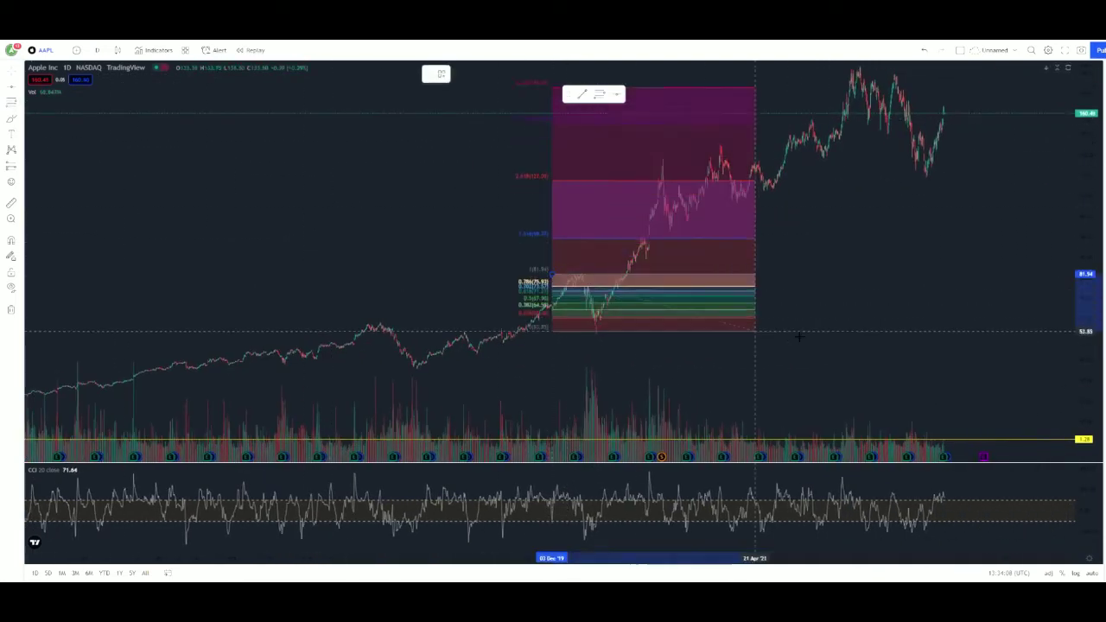
pyautogui.click(1027, 331)
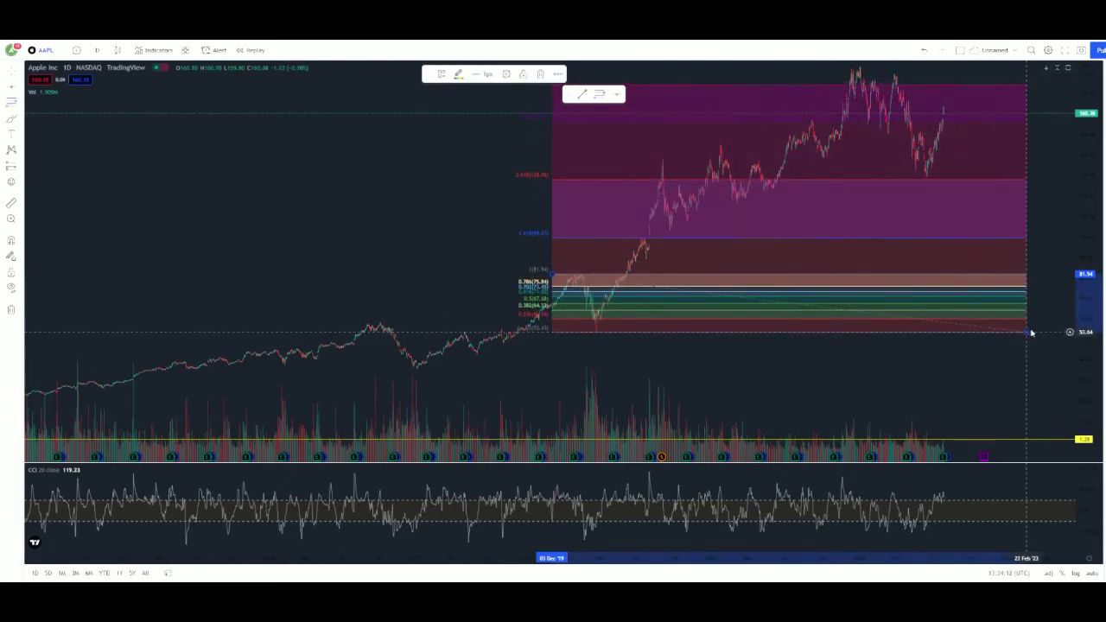
# Step: Place a horizontal line at about 96.29, just below the retracement's 1.618 extension at the mid-2020 price area
pyautogui.scroll(-2, 925, 183)
pyautogui.scroll(-2, 925, 184)
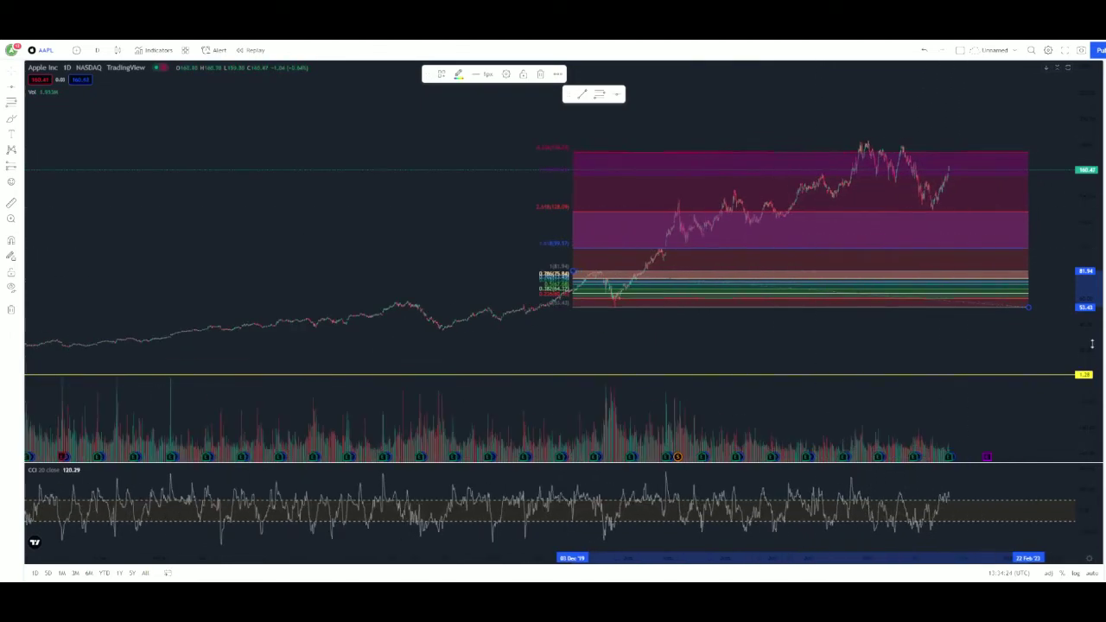
pyautogui.scroll(5, 843, 227)
pyautogui.hscroll(-5, 662, 254)
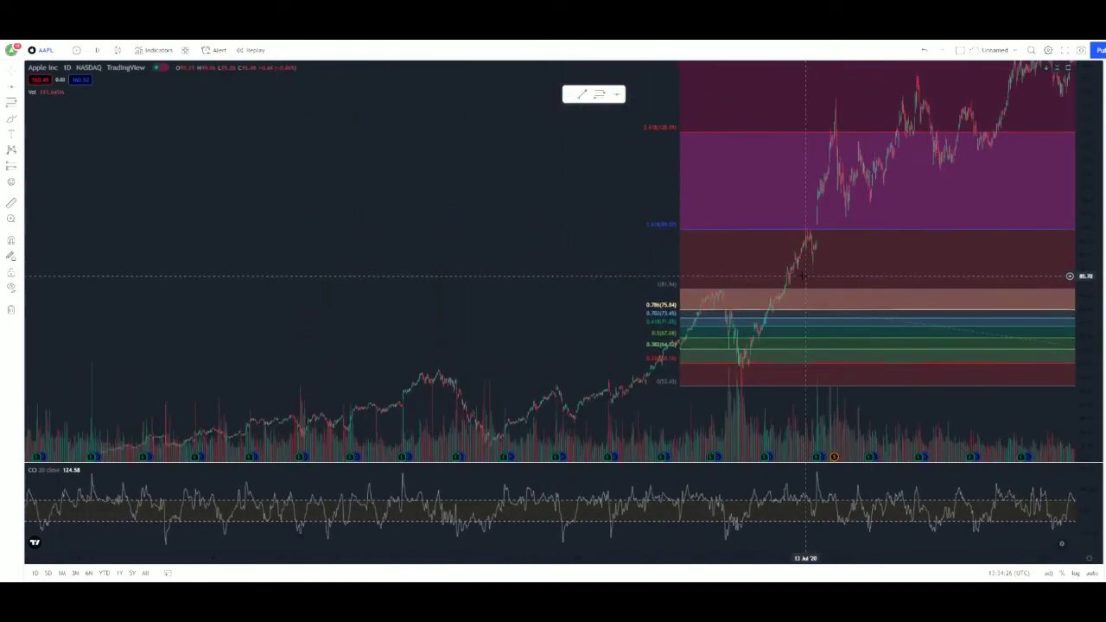
pyautogui.scroll(3, 712, 255)
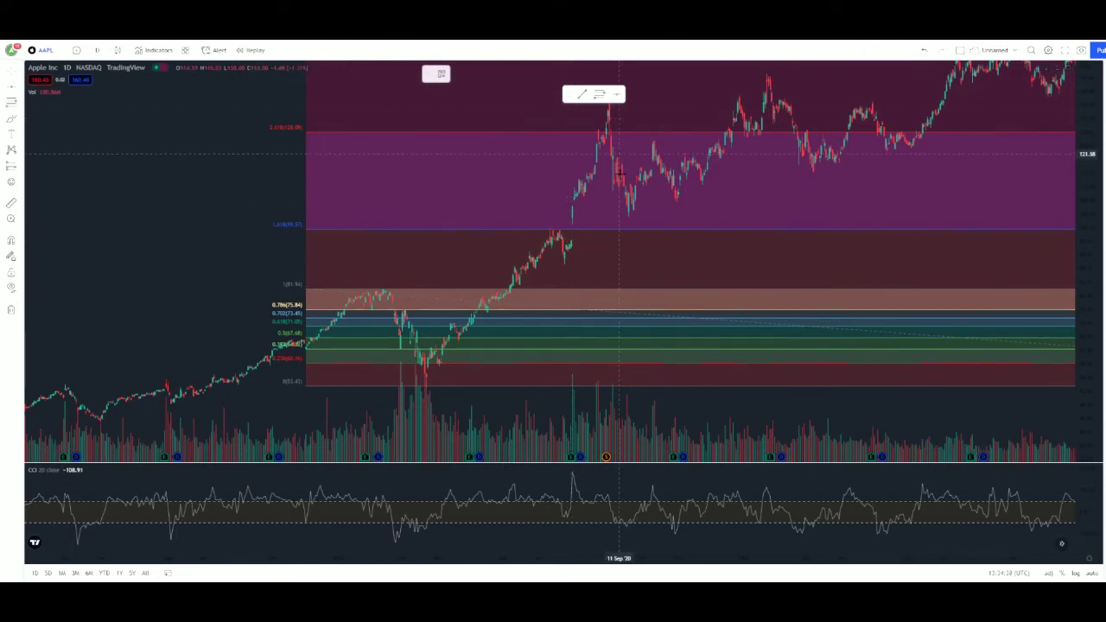
pyautogui.click(643, 240)
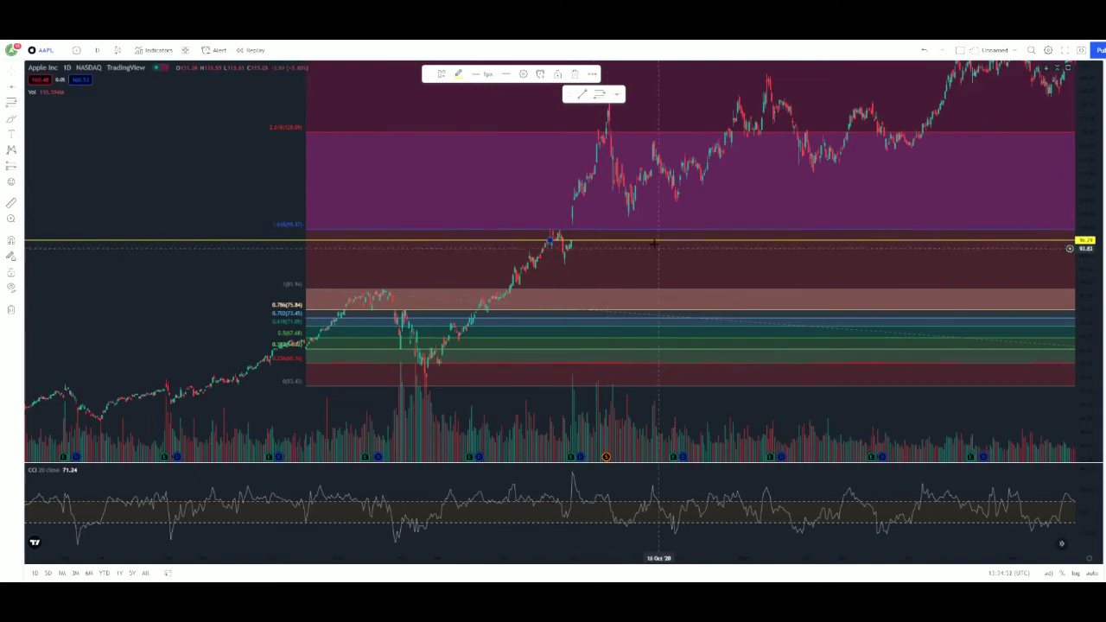
# Step: Compare the 2021–2022 highs with the retracement's upper extension levels, and delete the Fibonacci retracement over the early 2020 decline
pyautogui.scroll(-2, 795, 242)
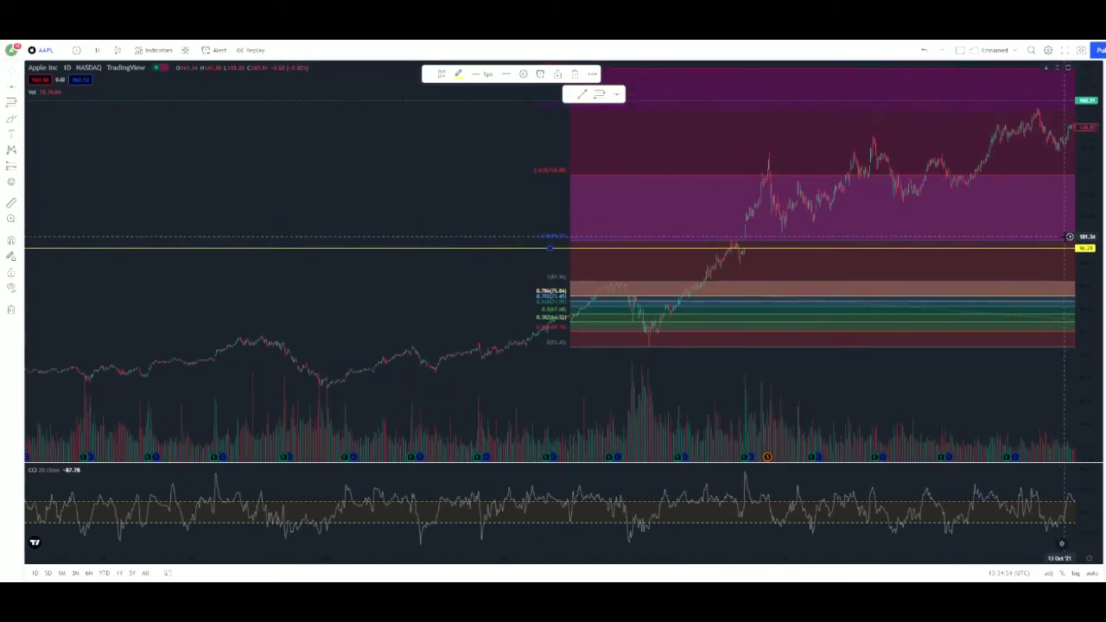
pyautogui.scroll(2, 622, 257)
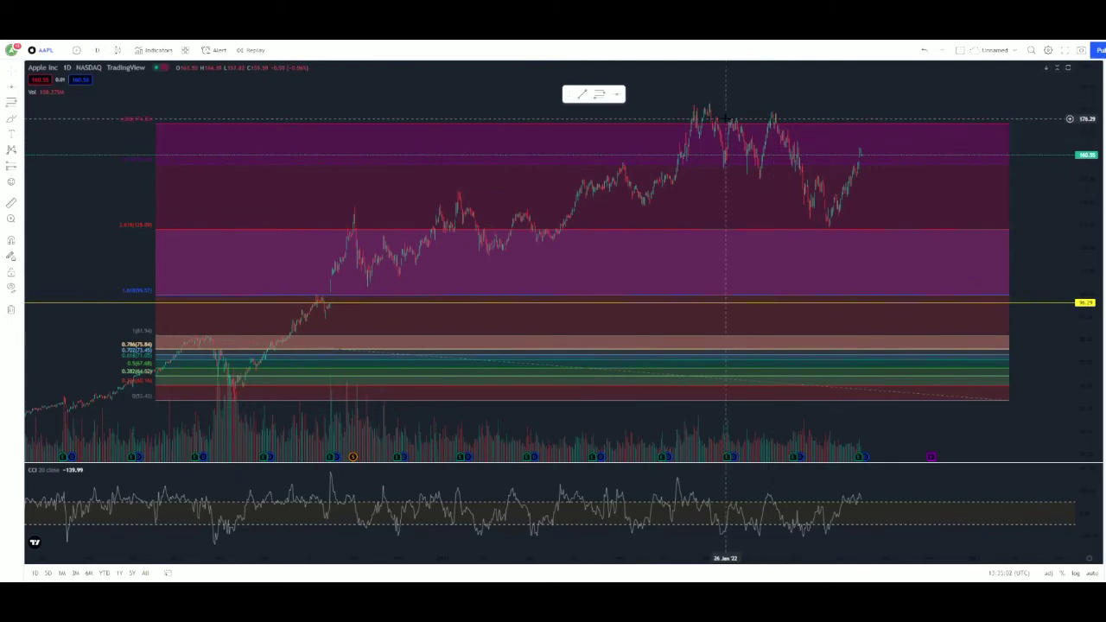
pyautogui.scroll(-2, 995, 164)
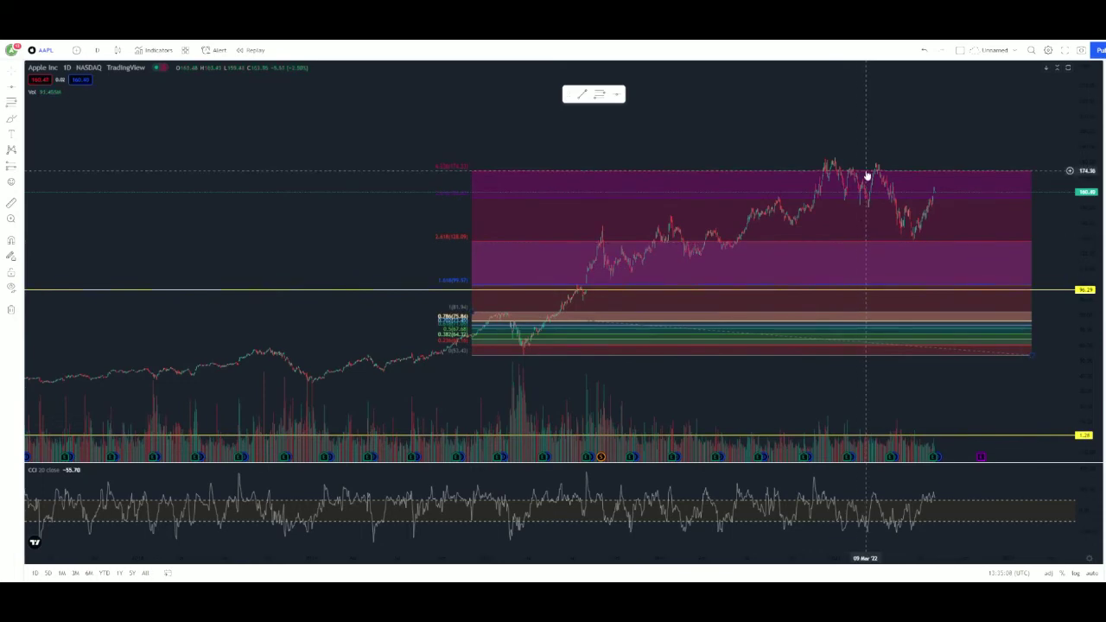
pyautogui.click(830, 246)
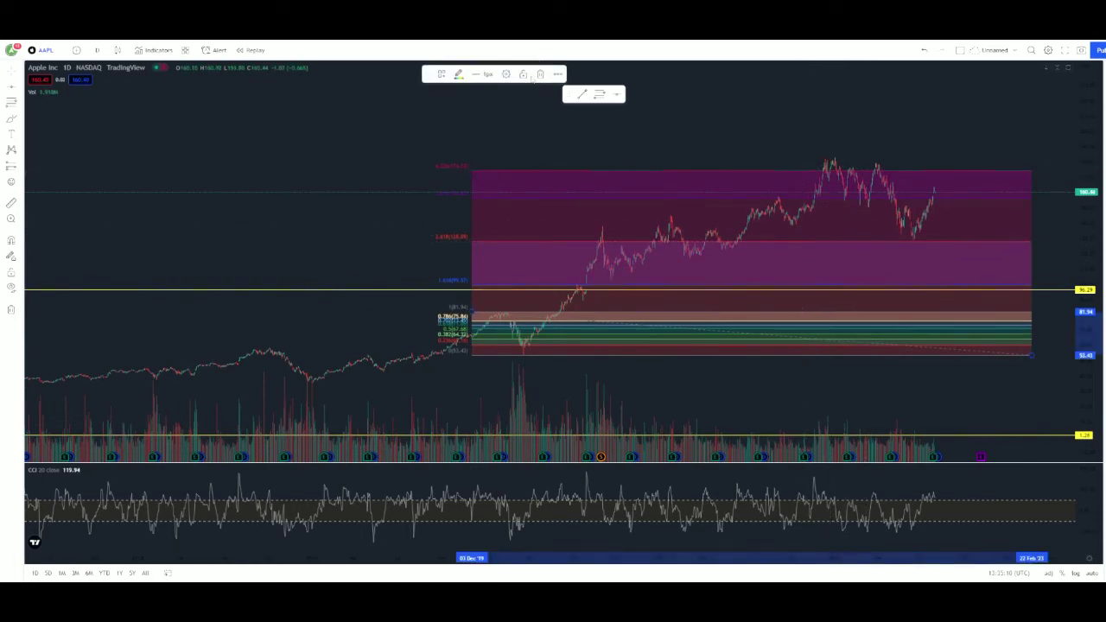
pyautogui.click(540, 75)
# Step: Measure the 2022 decline from about 179.66 down to about 128.96, and clear the measurement
pyautogui.moveTo(1092, 257); pyautogui.dragTo(1092, 216)
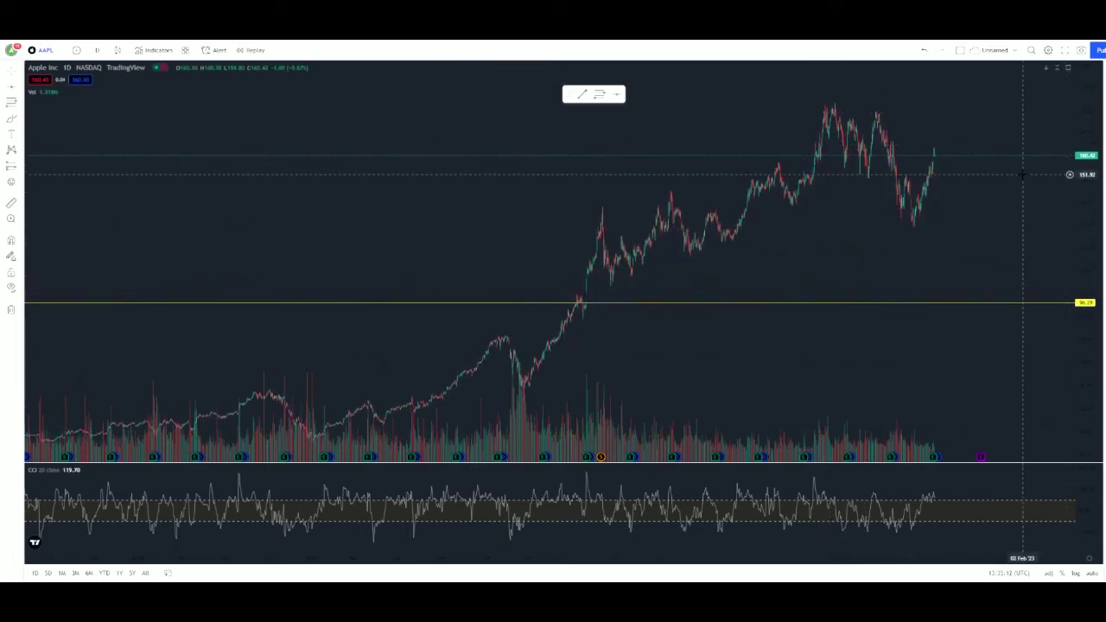
pyautogui.scroll(5, 926, 234)
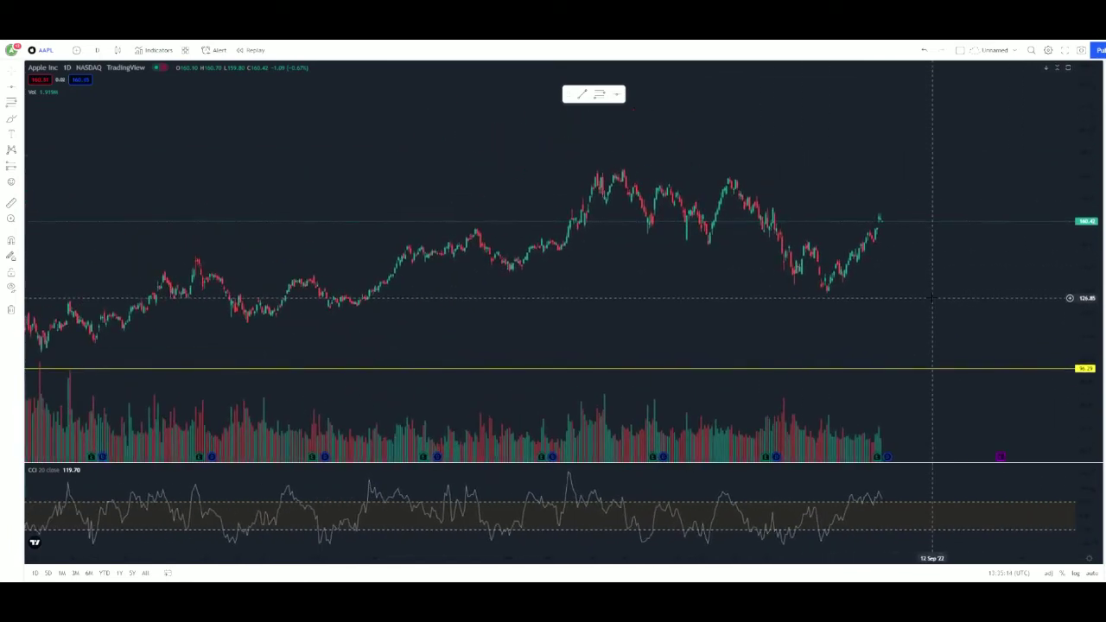
pyautogui.keyDown('shift'); pyautogui.click(771, 177); pyautogui.keyUp('shift')
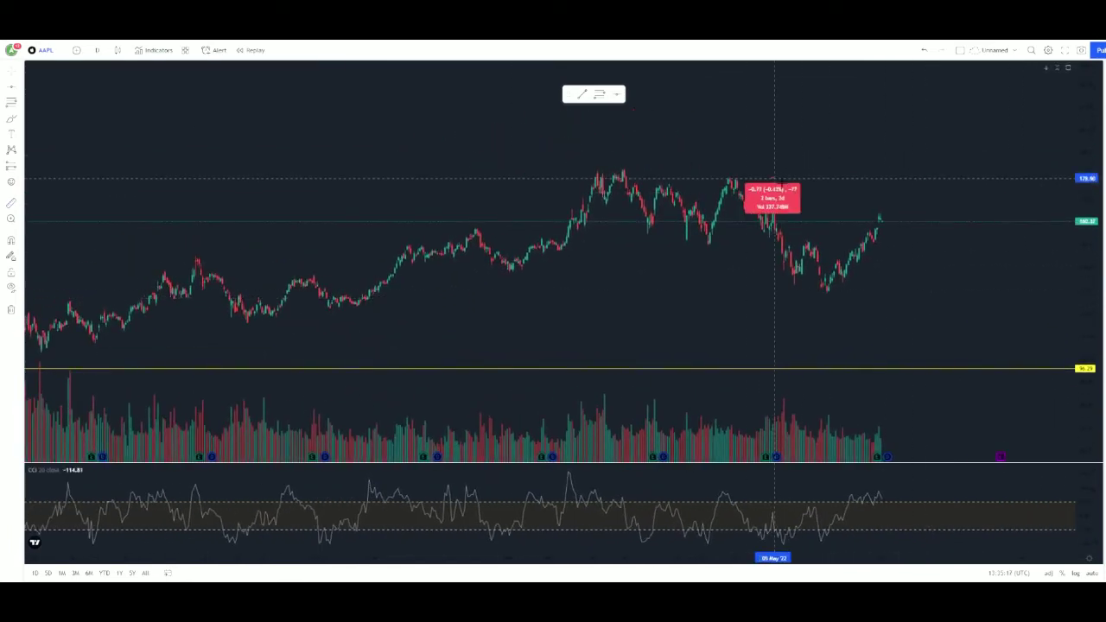
pyautogui.click(881, 294)
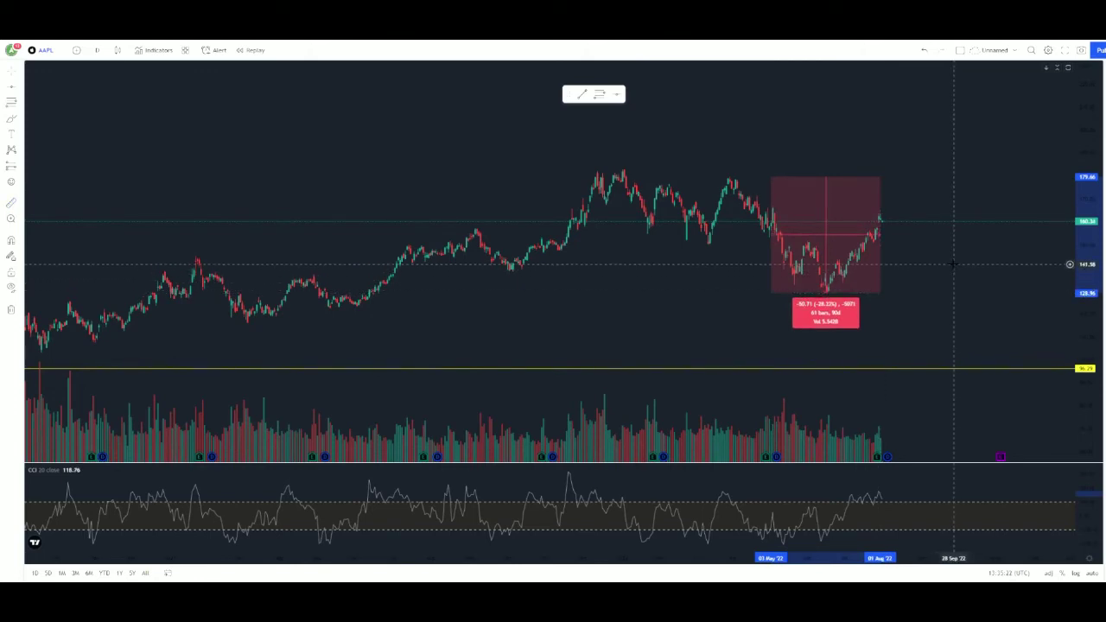
pyautogui.click(665, 259)
# Step: Draw a Fibonacci retracement over the 2018 decline, from about 57.77 down to about 35.16, and delete it
pyautogui.scroll(-5, 772, 260)
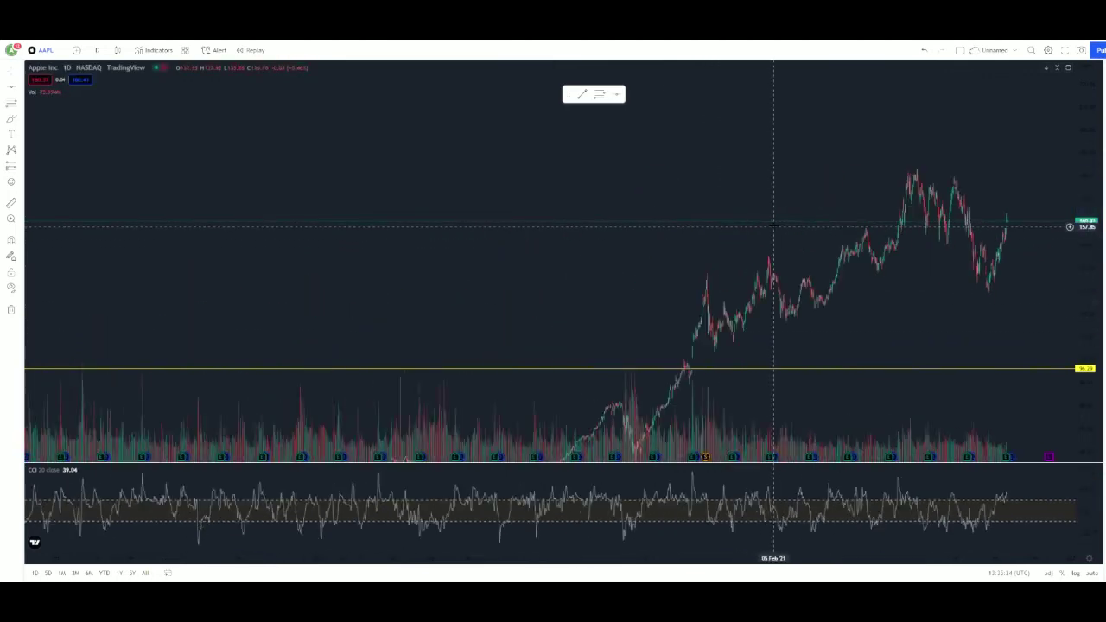
pyautogui.moveTo(1072, 123); pyautogui.dragTo(1069, 309)
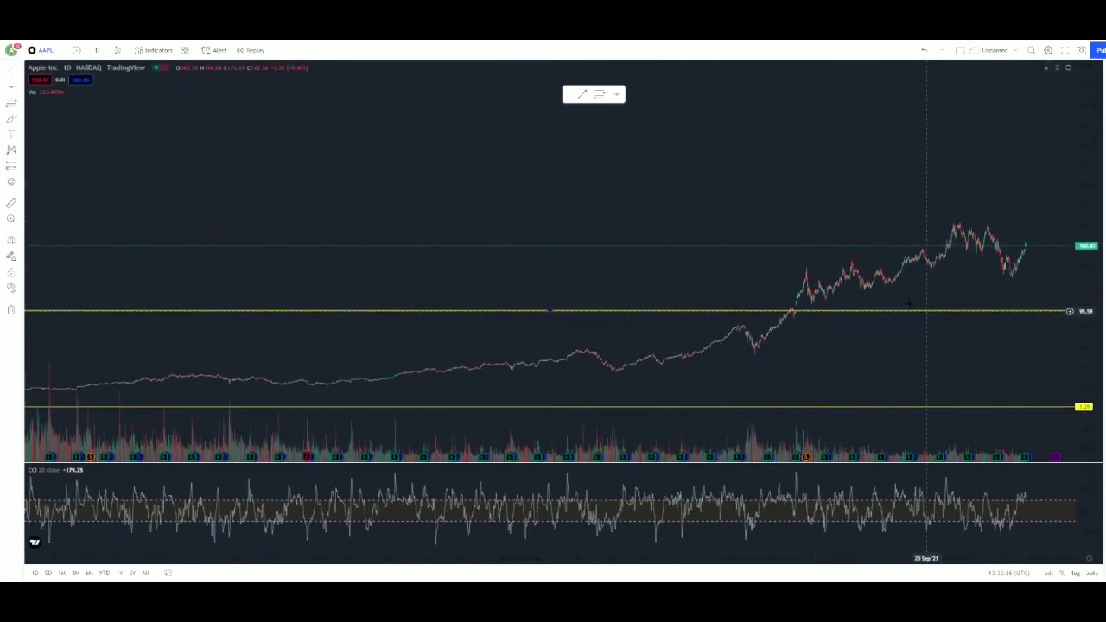
pyautogui.scroll(-5, 859, 324)
pyautogui.scroll(2, 865, 327)
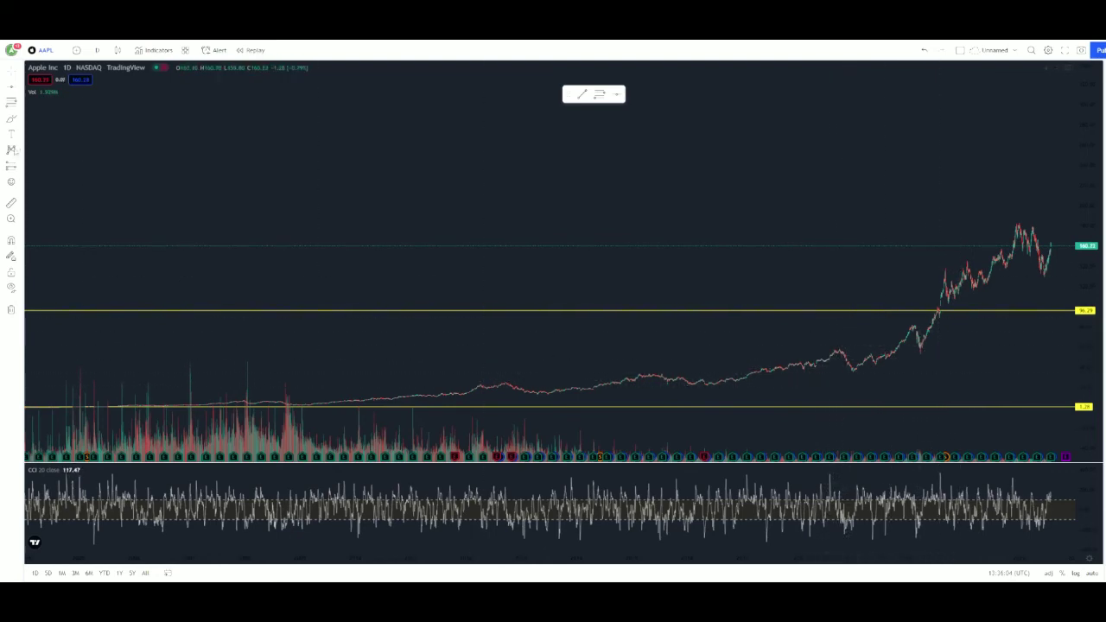
pyautogui.click(813, 349)
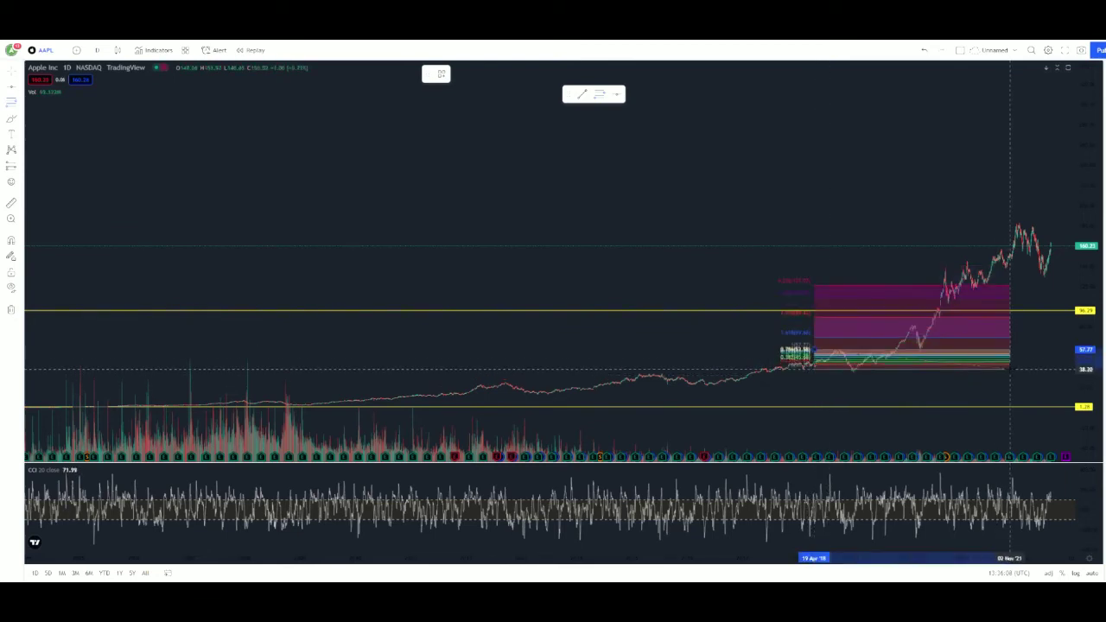
pyautogui.click(1011, 371)
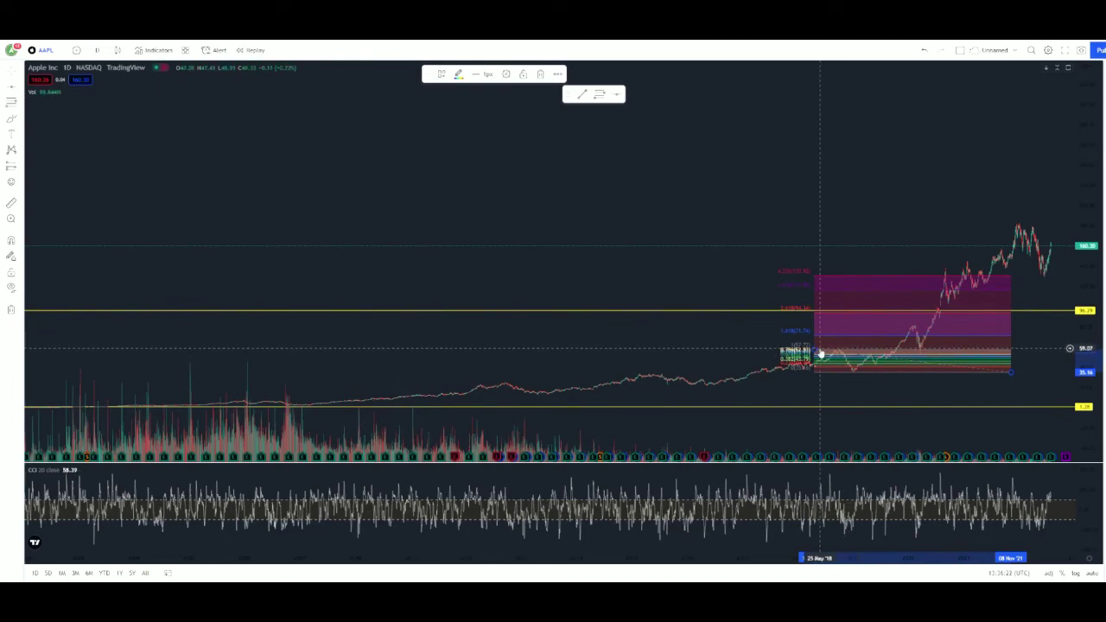
pyautogui.click(540, 73)
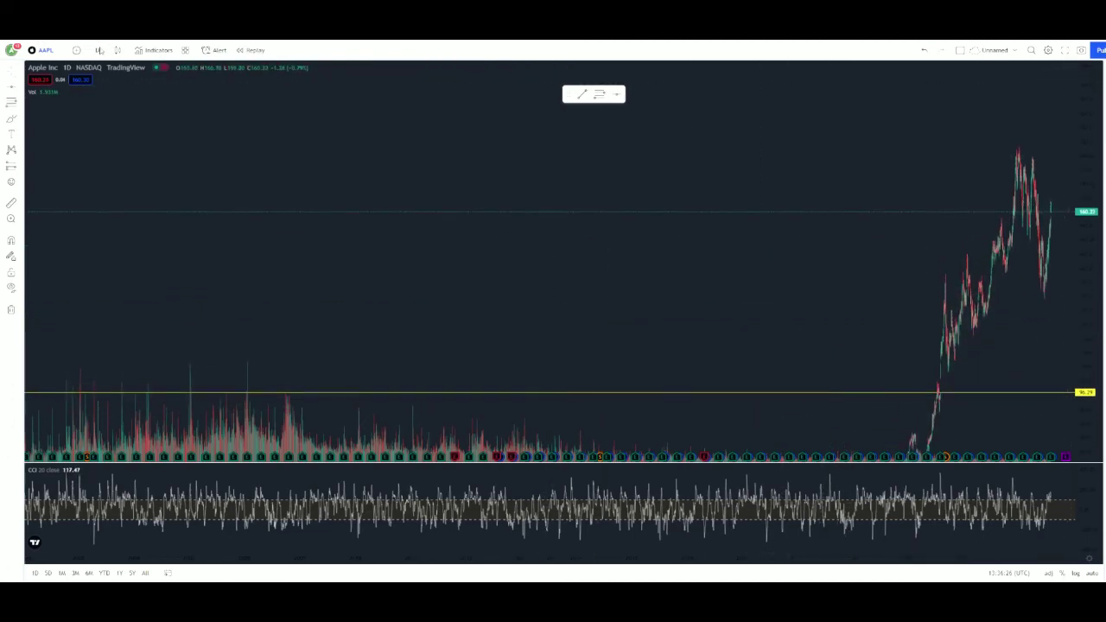
# Step: Switch the chart to the weekly interval and measure the early 2020 decline from about 82.08 down to about 53.14
pyautogui.click(100, 51)
pyautogui.click(129, 356)
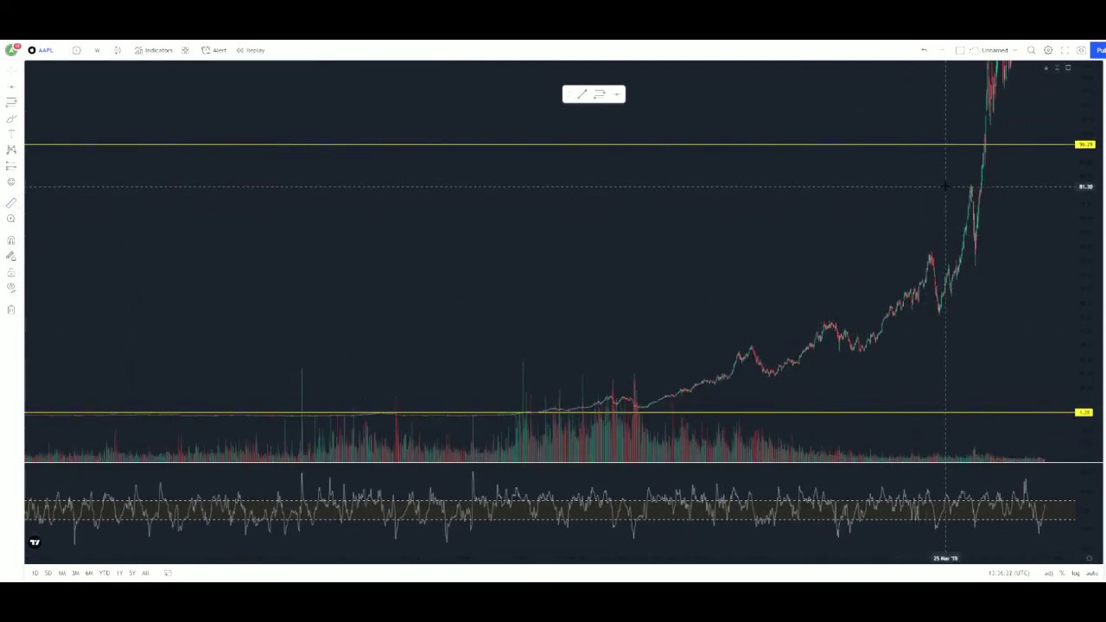
pyautogui.moveTo(949, 184); pyautogui.dragTo(1032, 266)
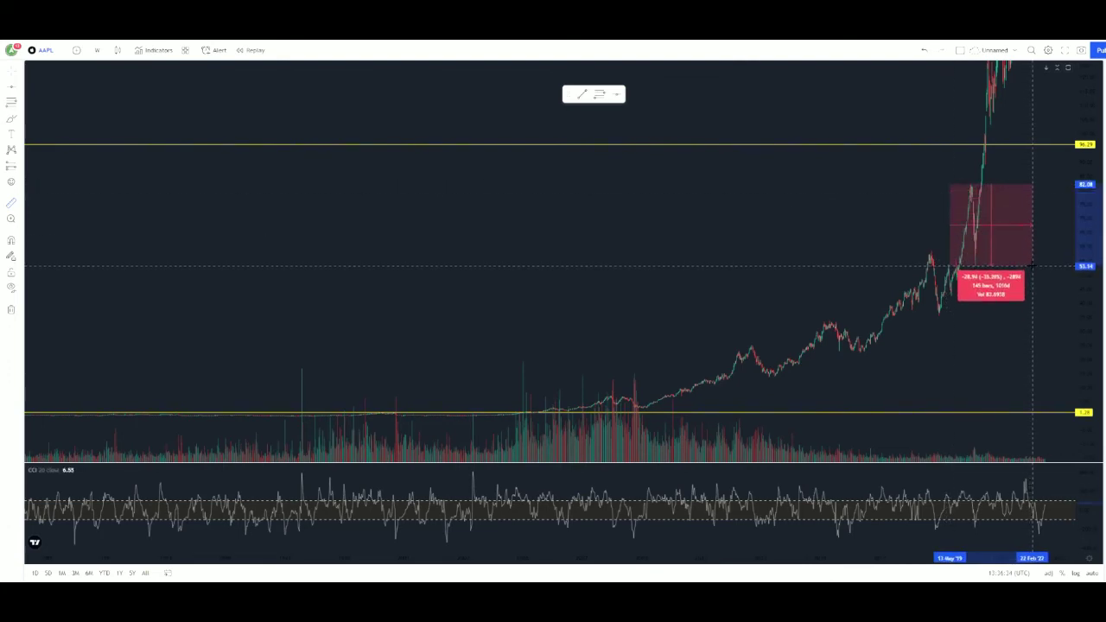
pyautogui.click(892, 240)
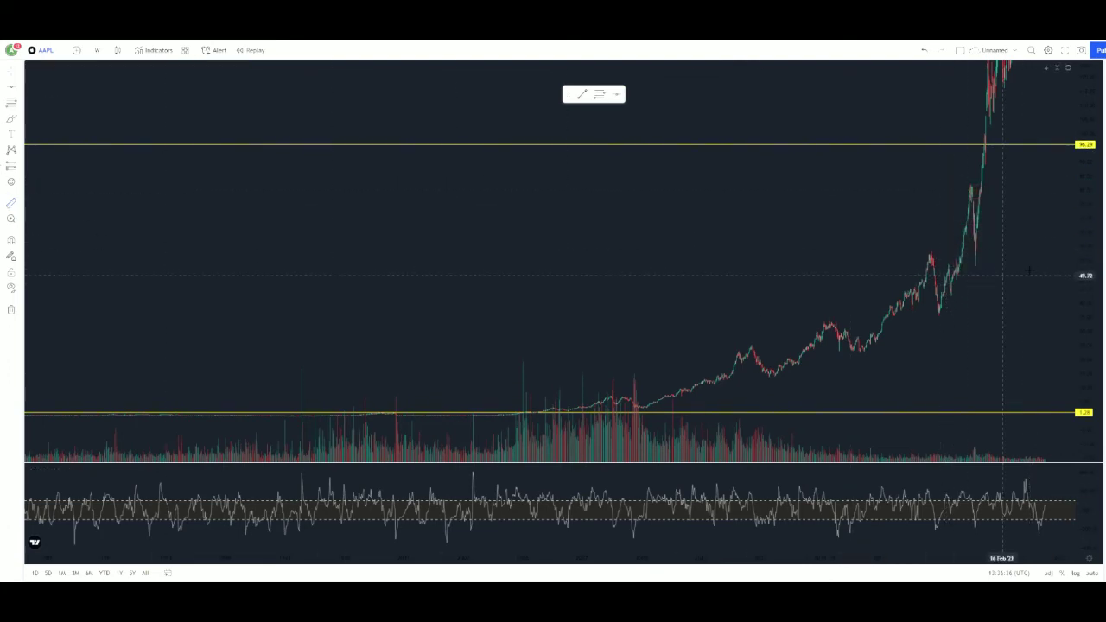
# Step: Measure the 2018 decline from about 58.28 to about 35.09, and the 2015–2016 decline down to about 22.49
pyautogui.moveTo(918, 251); pyautogui.dragTo(993, 317)
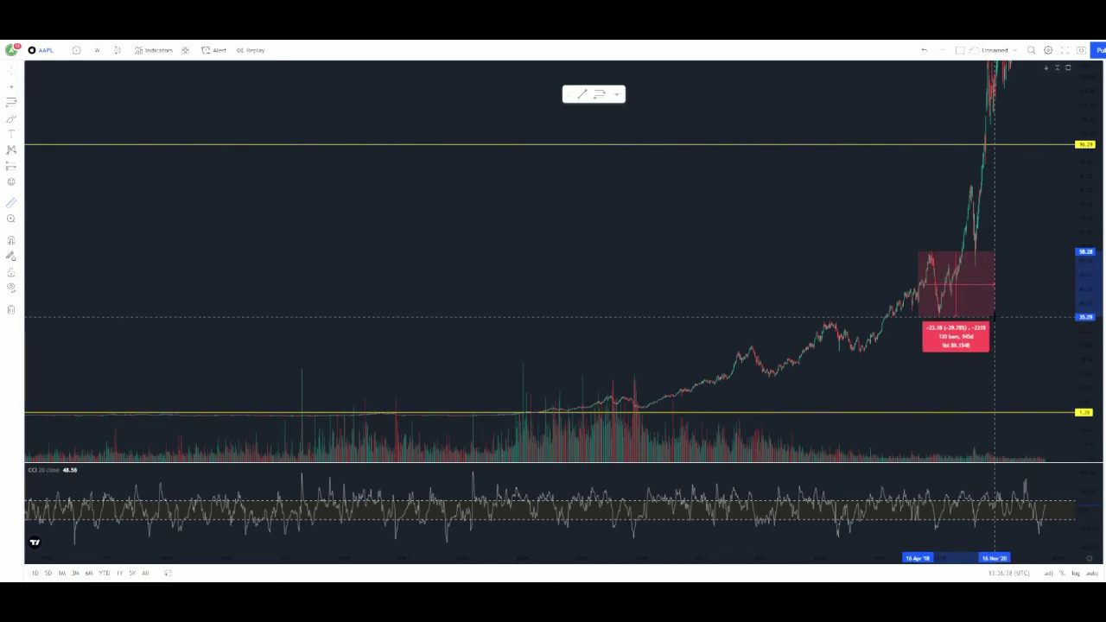
pyautogui.click(682, 257)
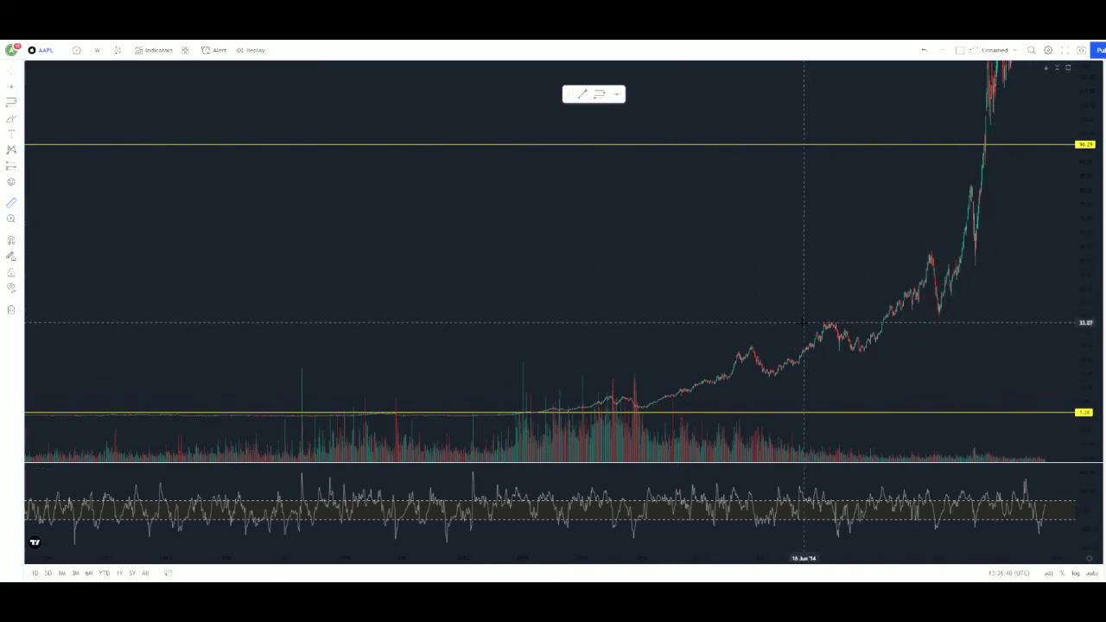
pyautogui.moveTo(803, 320); pyautogui.dragTo(916, 352)
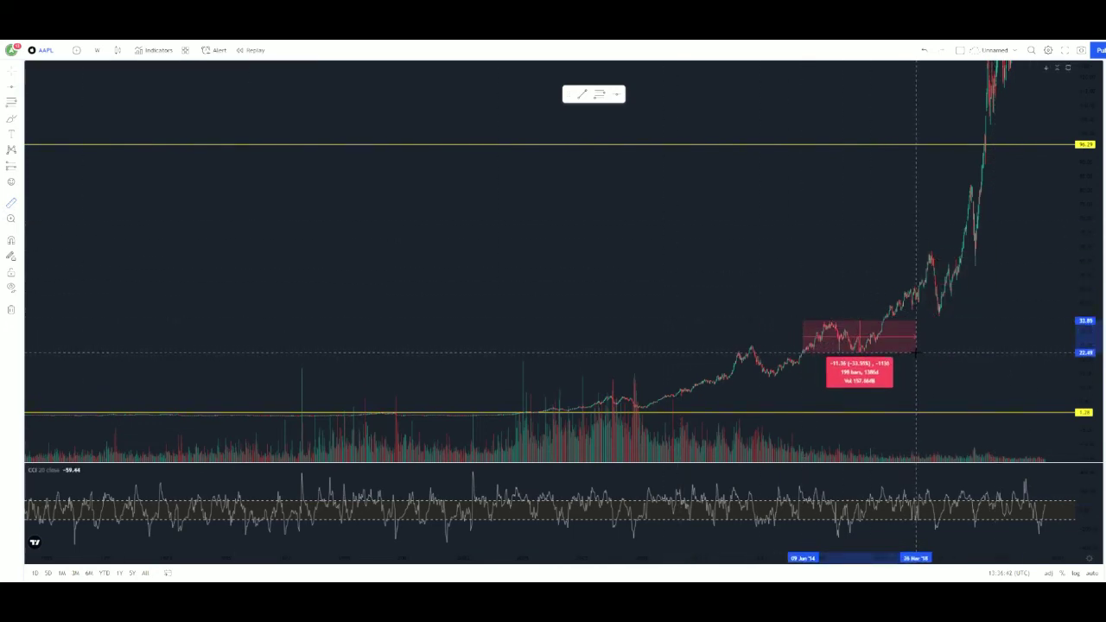
# Step: Measure the 2012–2013 decline from about 25.14 down to about 14.25, and clear the measurement
pyautogui.click(11, 203)
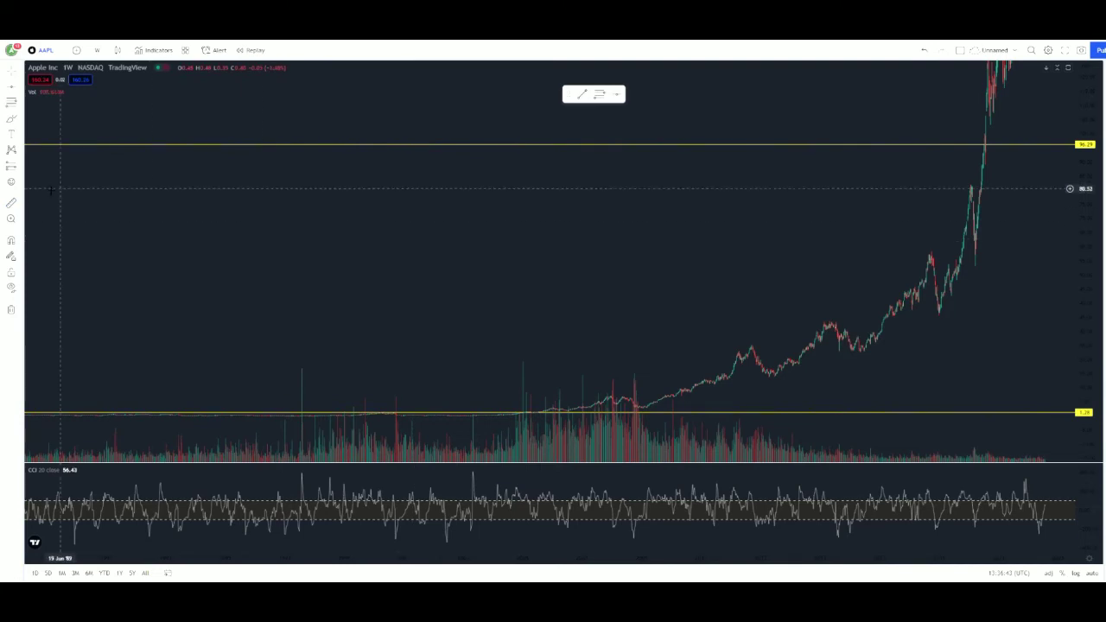
pyautogui.click(696, 345)
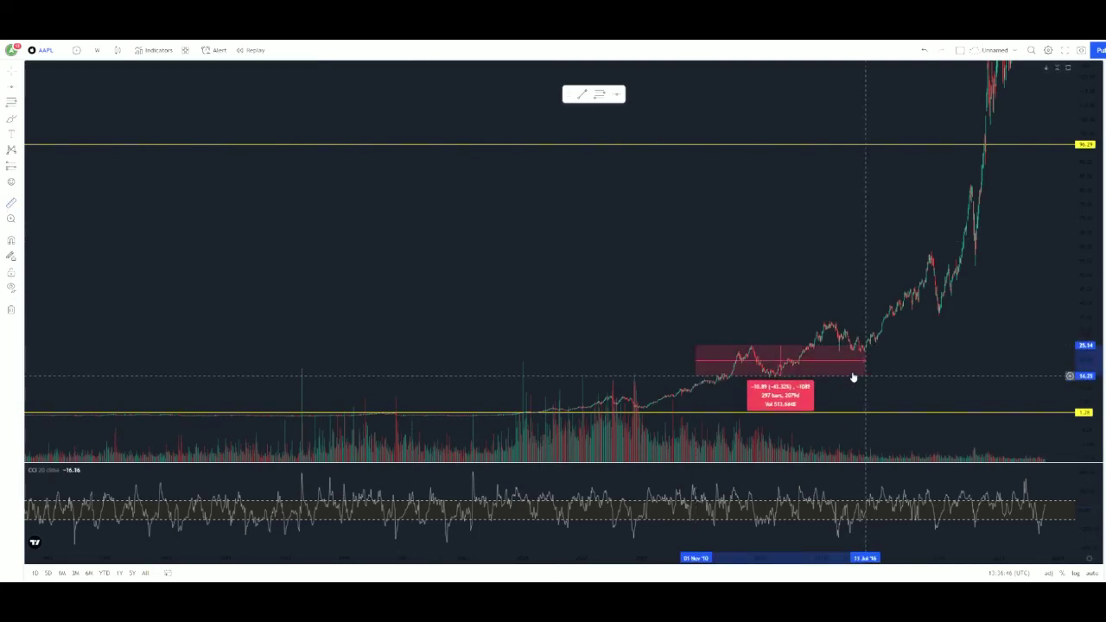
pyautogui.scroll(-5, 853, 377)
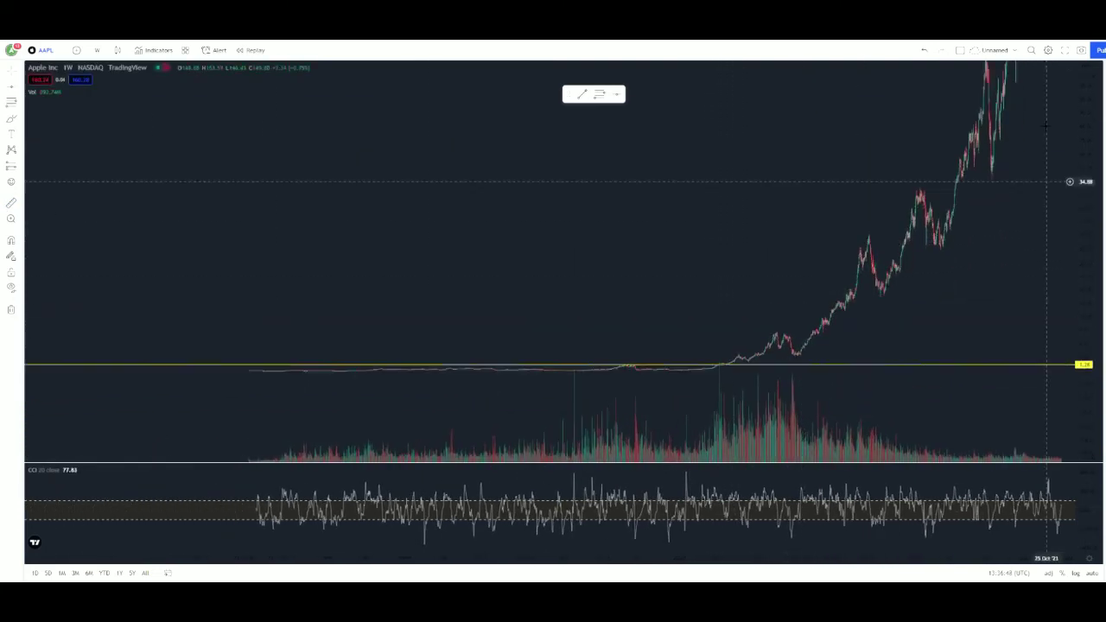
# Step: Measure the 2008 decline from about 7.29 down to about 2.70, and clear the measurement
pyautogui.moveTo(839, 289); pyautogui.dragTo(760, 124)
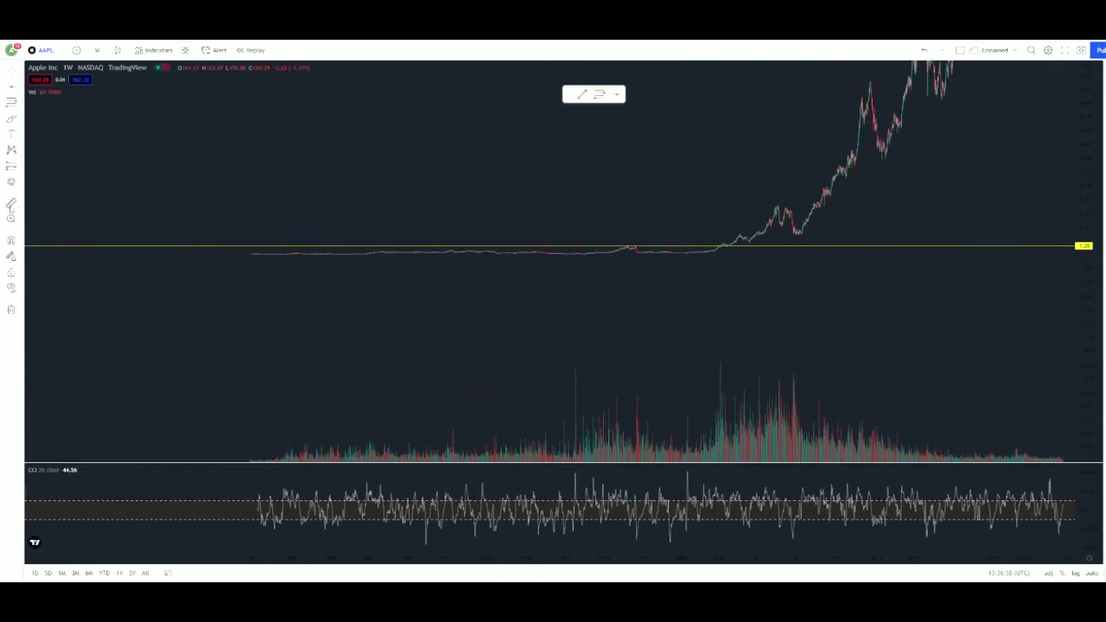
pyautogui.keyDown('shift'); pyautogui.click(692, 205); pyautogui.keyUp('shift')
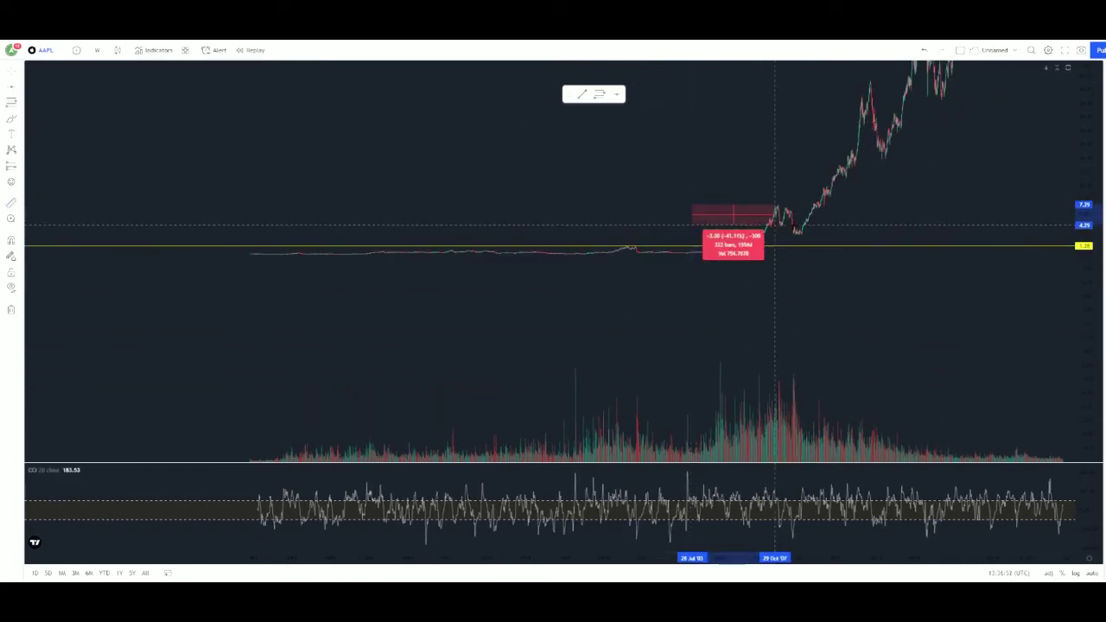
pyautogui.click(855, 235)
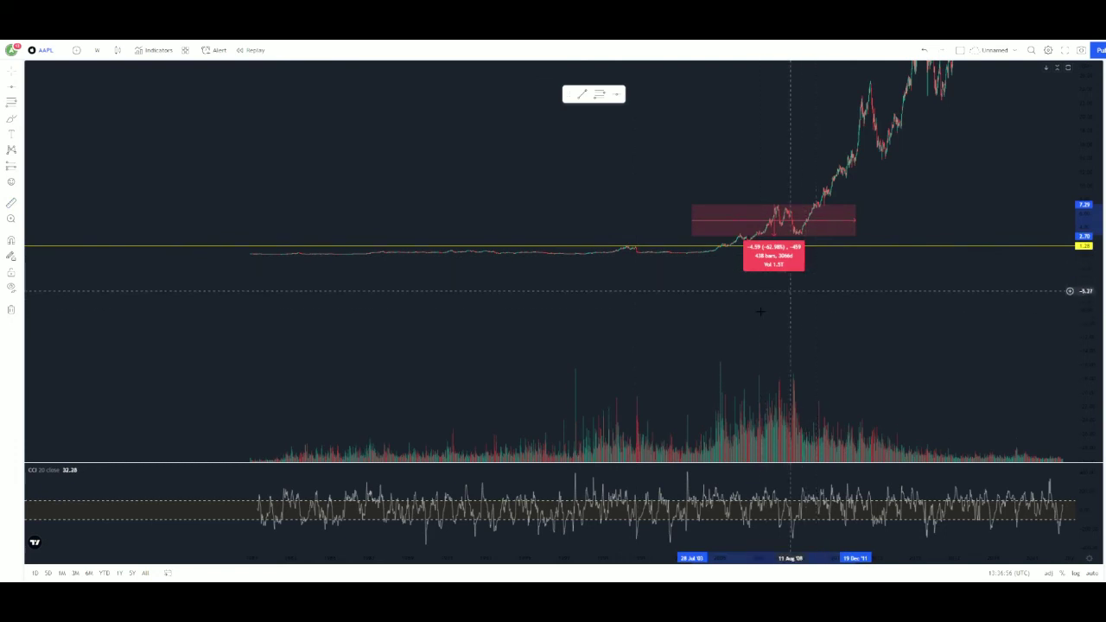
pyautogui.click(643, 285)
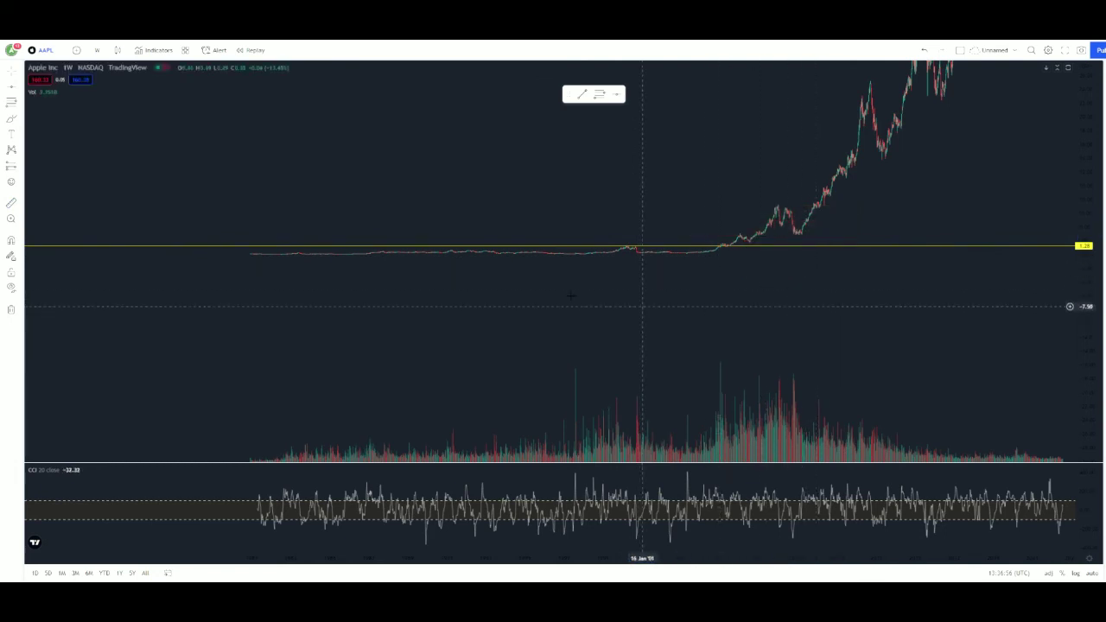
# Step: Try to measure the decline from the 2000 peak, and examine the recent weekly price action above the upper horizontal line
pyautogui.click(602, 247)
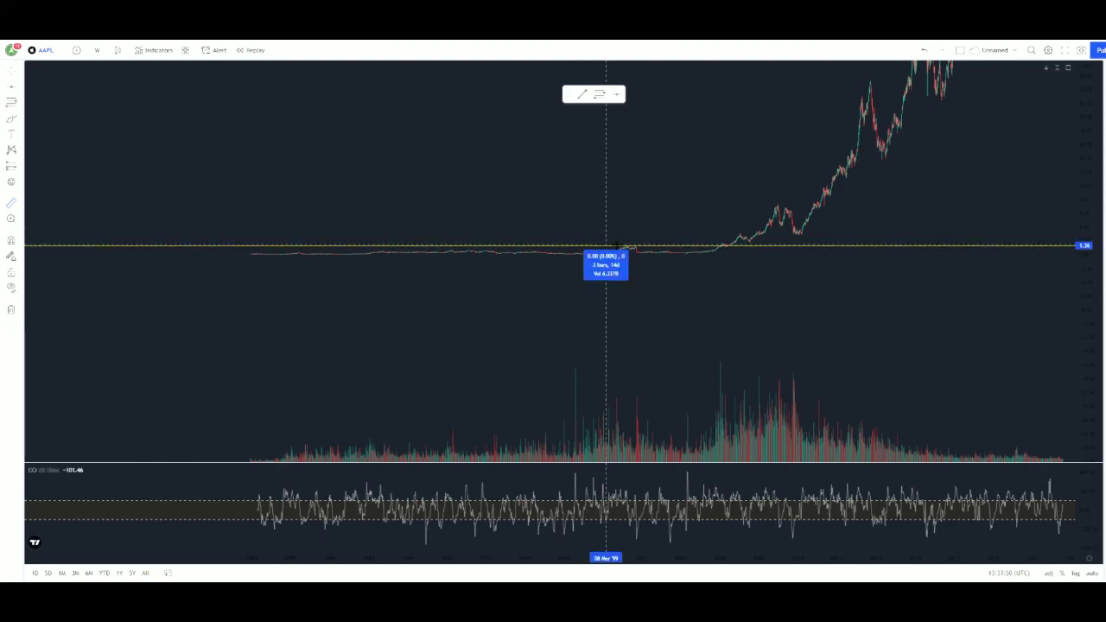
pyautogui.click(891, 313)
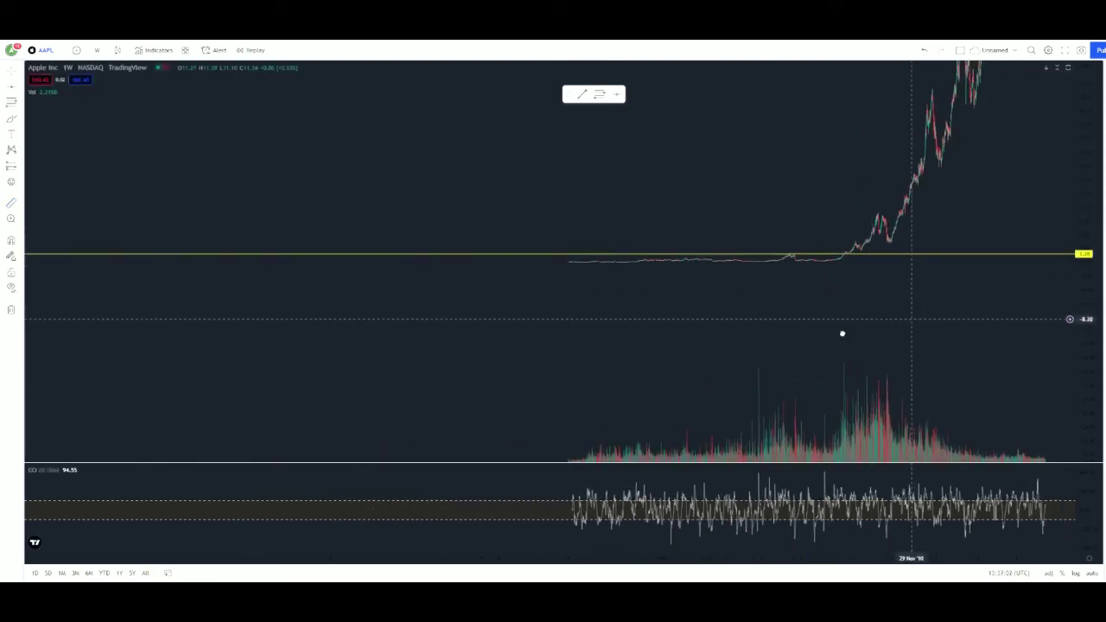
pyautogui.scroll(-5, 842, 331)
pyautogui.moveTo(1093, 92); pyautogui.dragTo(1092, 225)
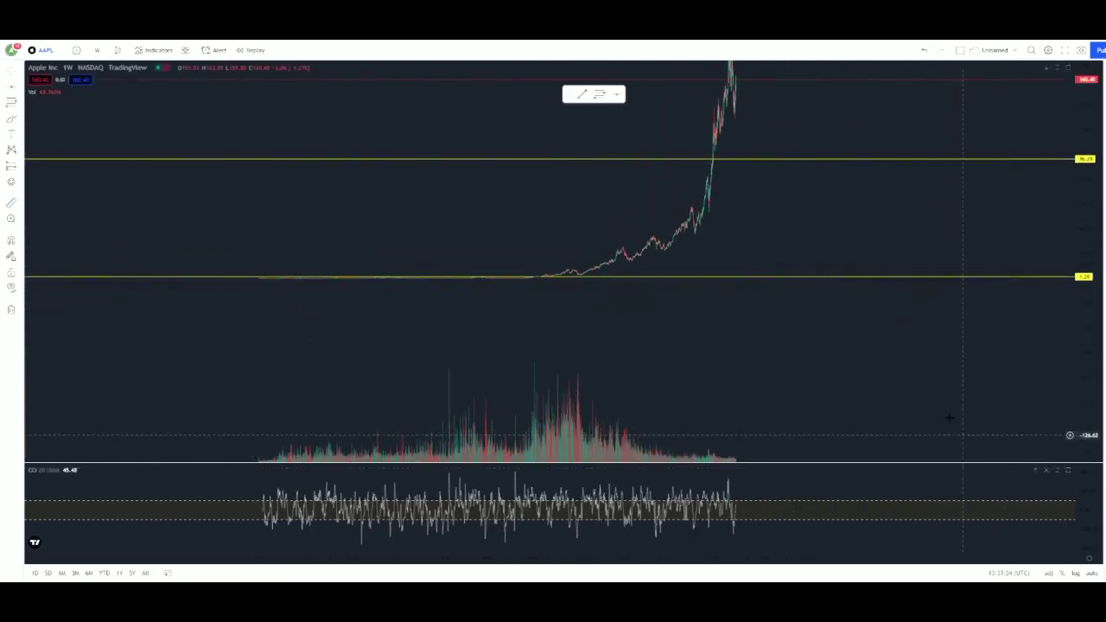
pyautogui.moveTo(949, 420); pyautogui.dragTo(842, 187)
pyautogui.scroll(3, 852, 202)
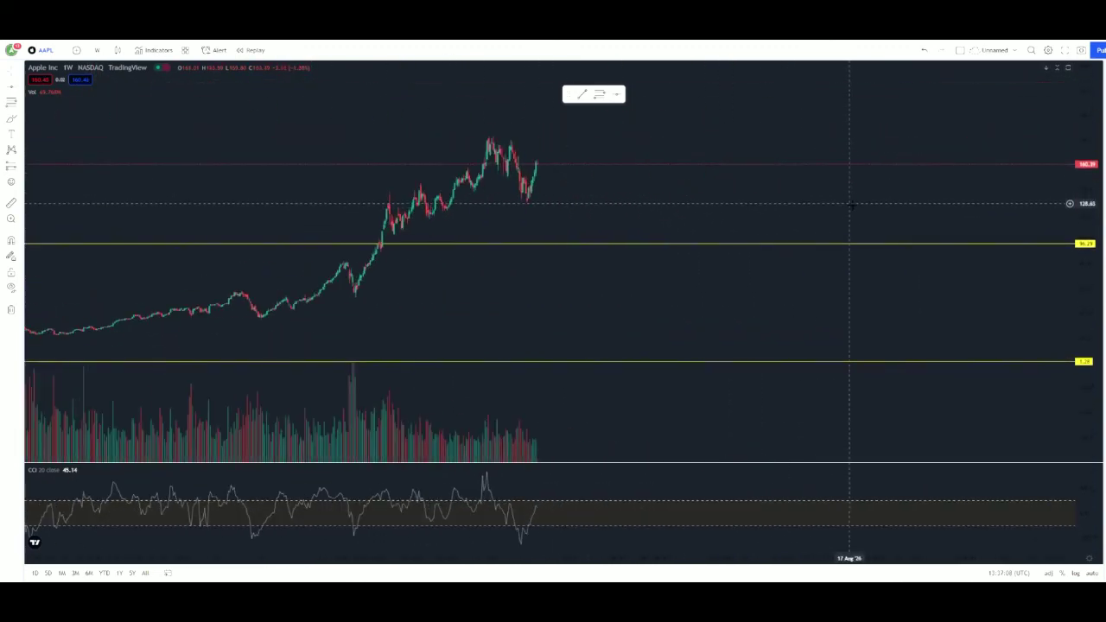
# Step: Measure the potential decline from the 2022 high at about 183.09 down to the upper horizontal line at about 96.31
pyautogui.moveTo(1085, 290); pyautogui.dragTo(1084, 225)
pyautogui.moveTo(1038, 259); pyautogui.dragTo(677, 210)
pyautogui.moveTo(1091, 104); pyautogui.dragTo(1087, 216)
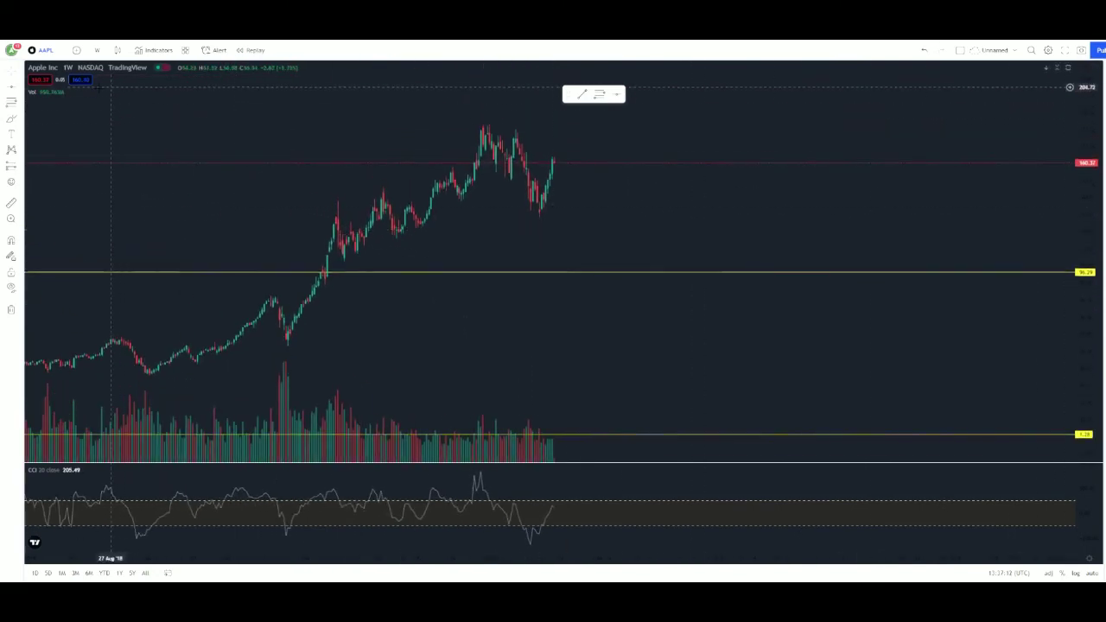
pyautogui.keyDown('shift'); pyautogui.click(538, 124); pyautogui.keyUp('shift')
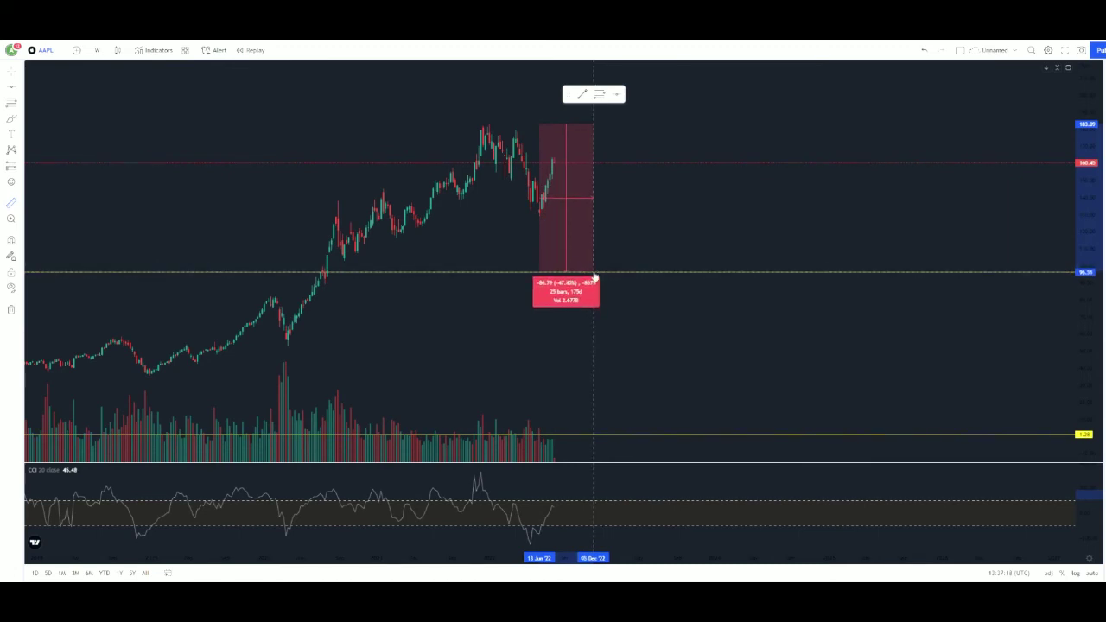
pyautogui.click(594, 274)
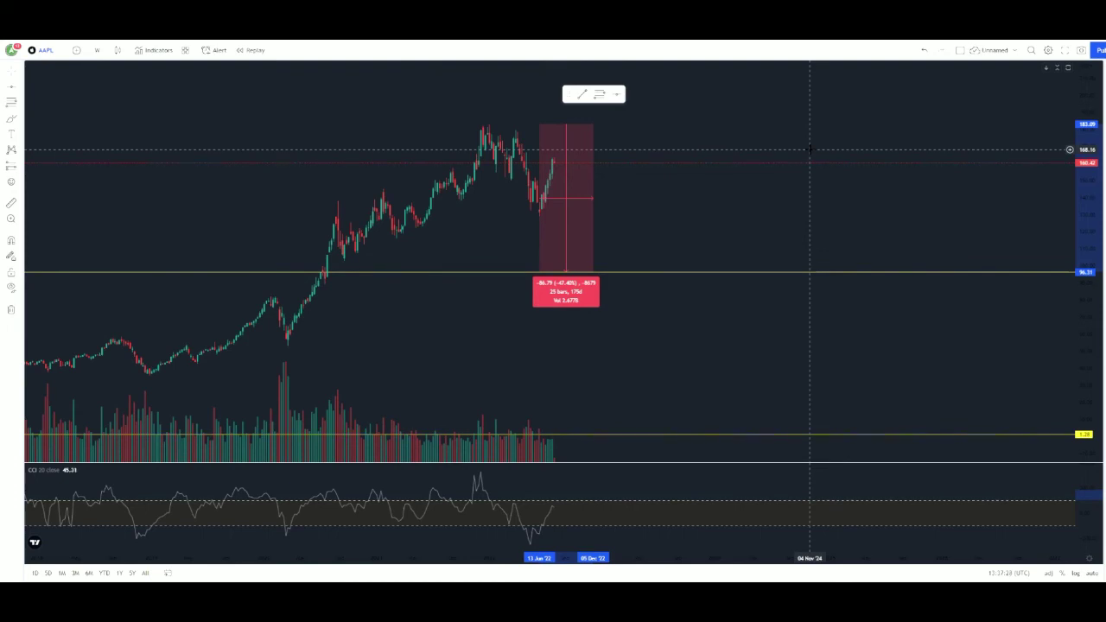
# Step: Compare the measured drop to the upper horizontal line with the long-term weekly price history, and clear the measurement
pyautogui.scroll(-3, 424, 301)
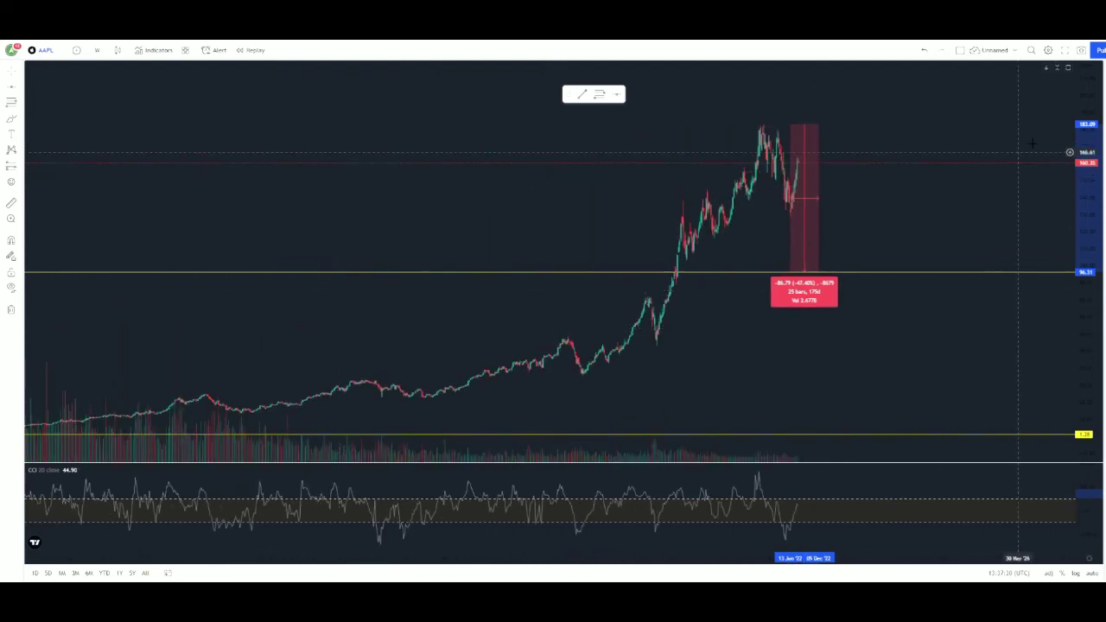
pyautogui.moveTo(1083, 95); pyautogui.dragTo(1084, 173)
pyautogui.scroll(-2, 753, 345)
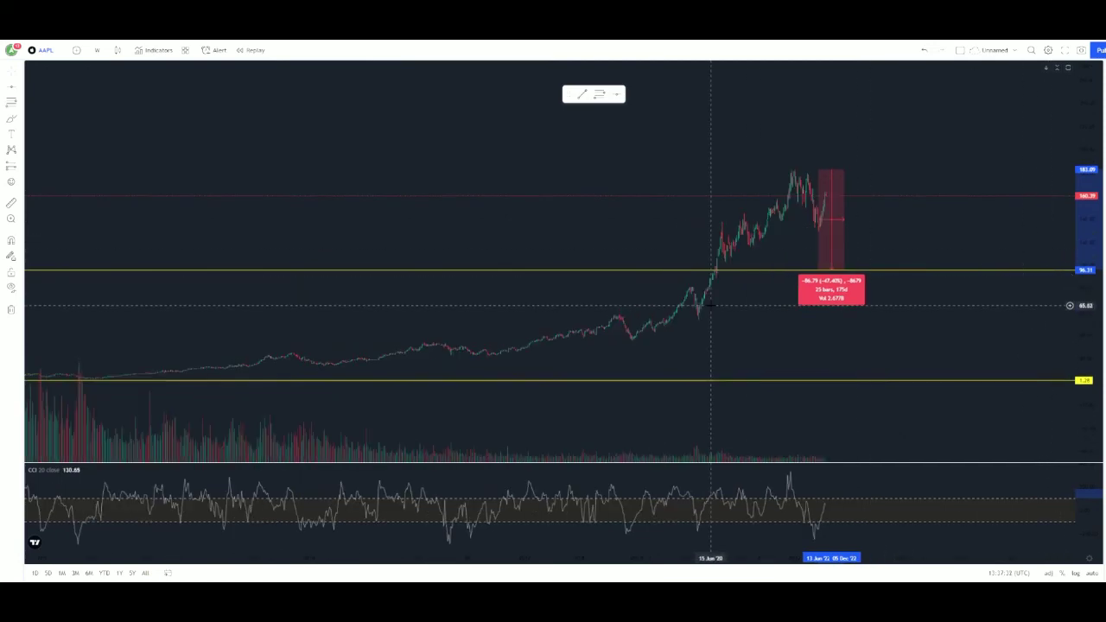
pyautogui.scroll(-2, 630, 347)
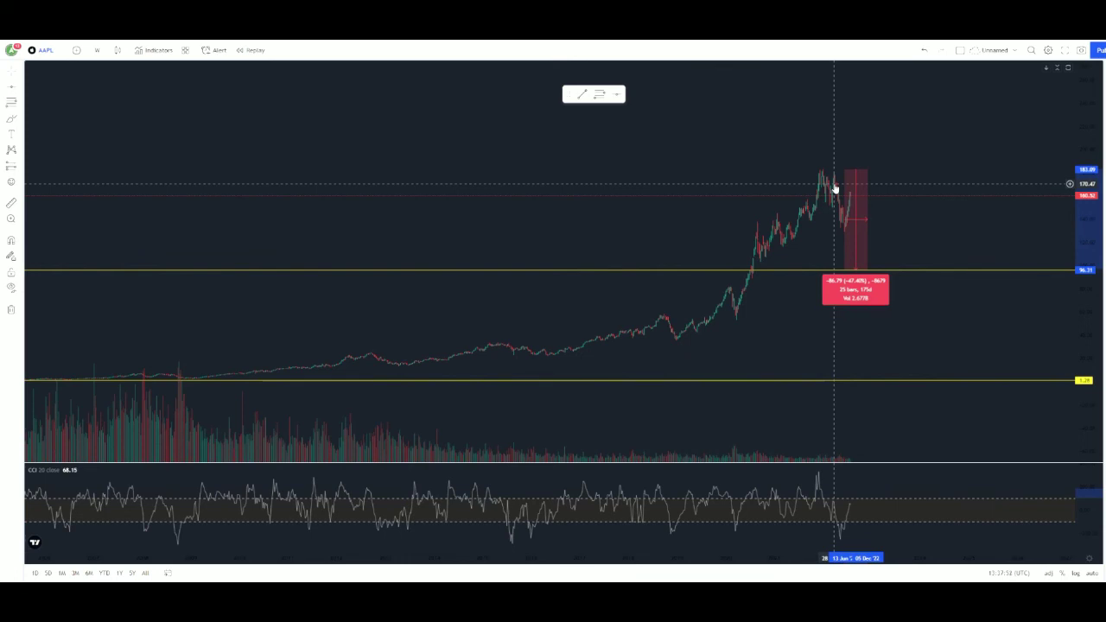
pyautogui.scroll(5, 845, 302)
pyautogui.click(774, 214)
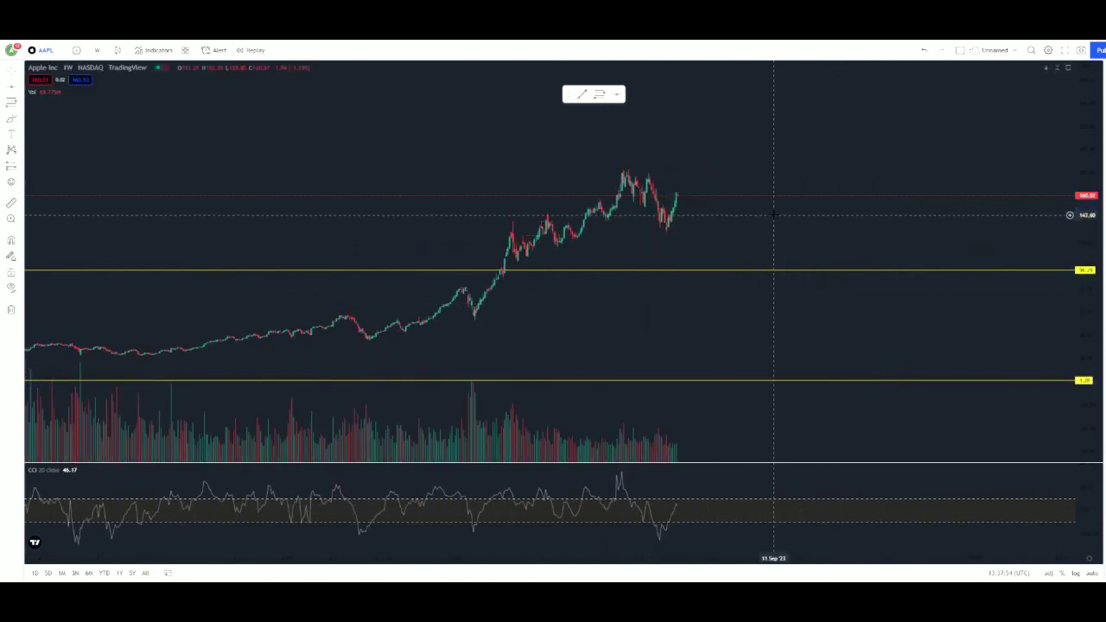
# Step: Draw a Fibonacci retracement over the 2022 weekly decline, from about 179.81 down to about 128.45
pyautogui.scroll(3, 773, 214)
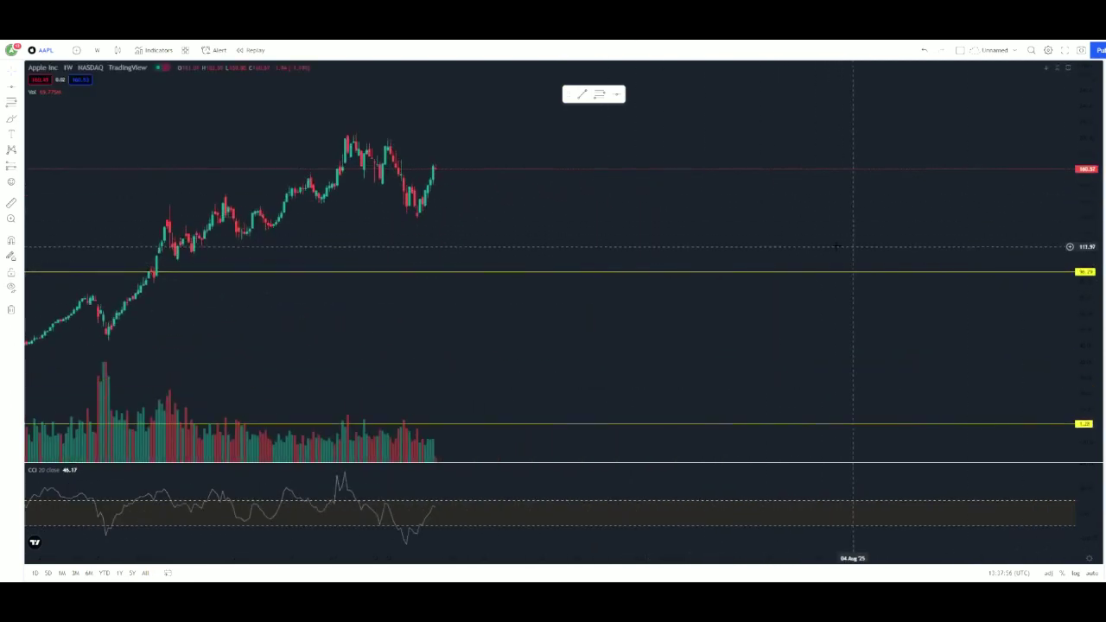
pyautogui.scroll(2, 853, 247)
pyautogui.scroll(-8, 813, 246)
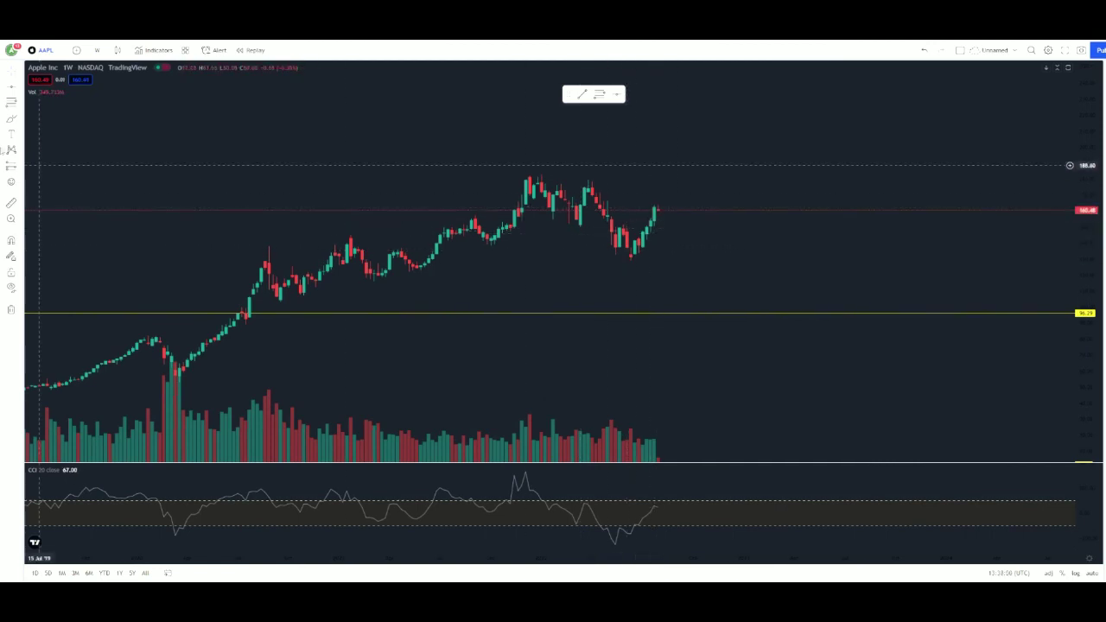
pyautogui.click(553, 179)
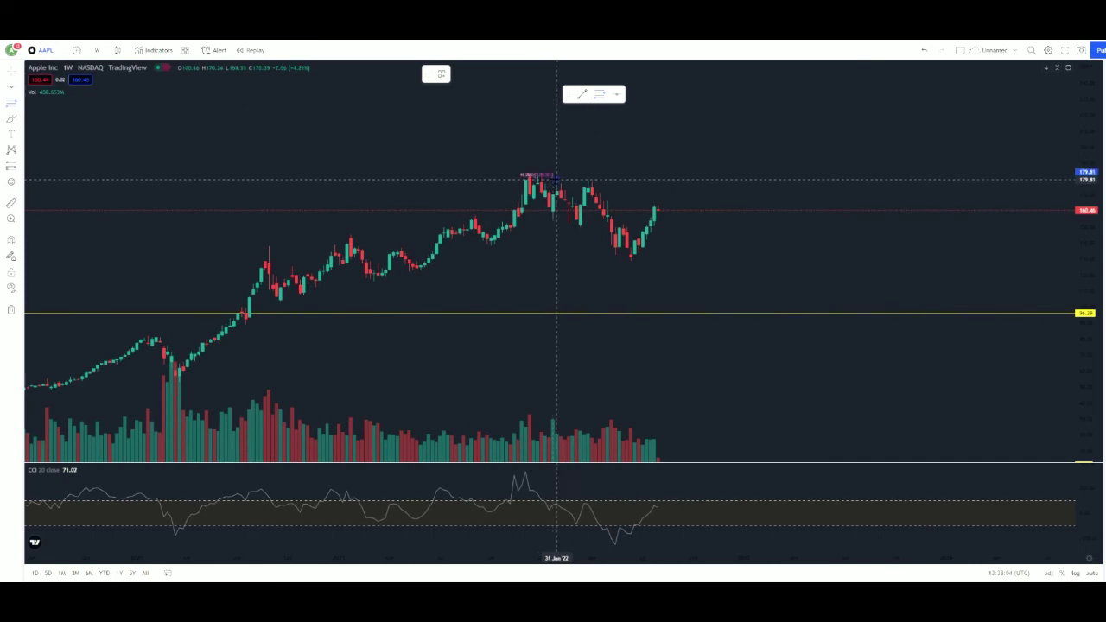
pyautogui.click(859, 261)
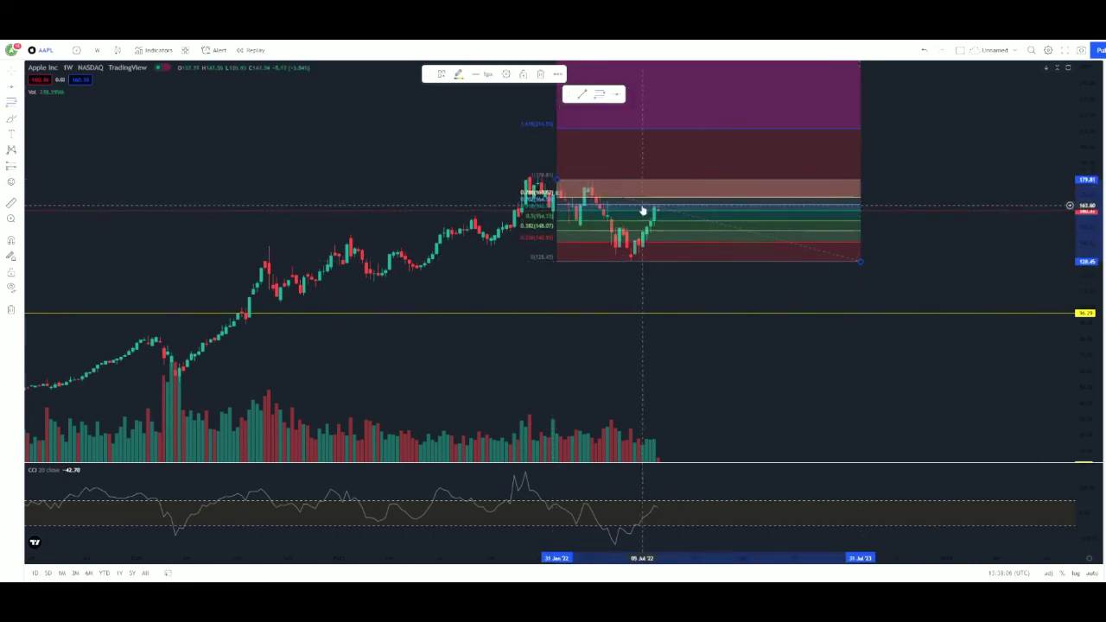